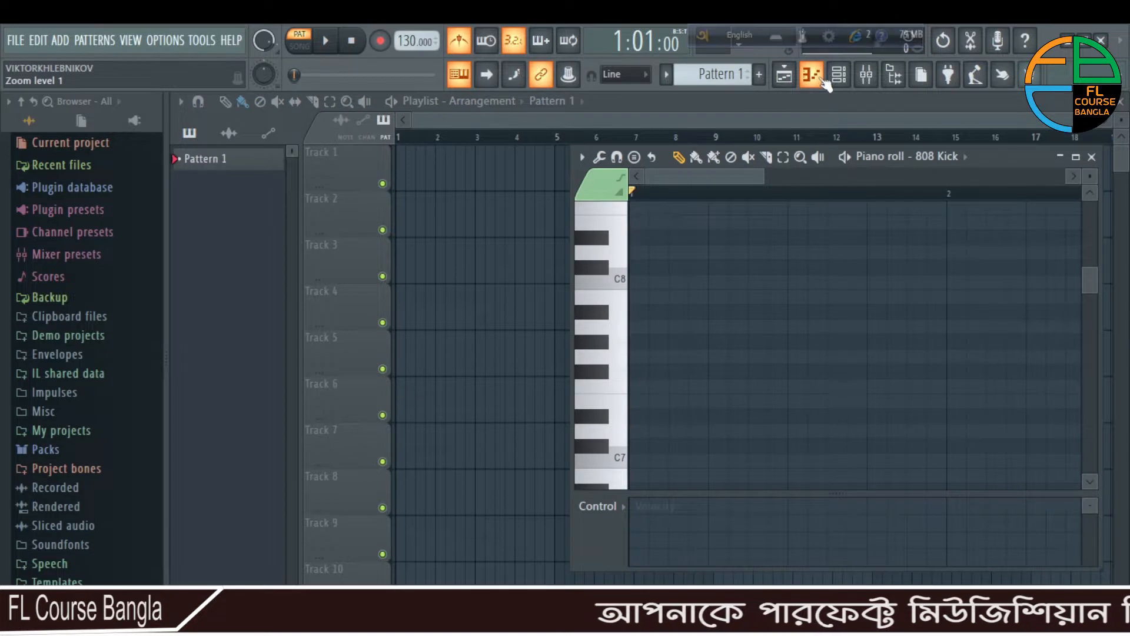
- Maximize the 808 Kick piano roll and close it to return to the playlist
click(1077, 157)
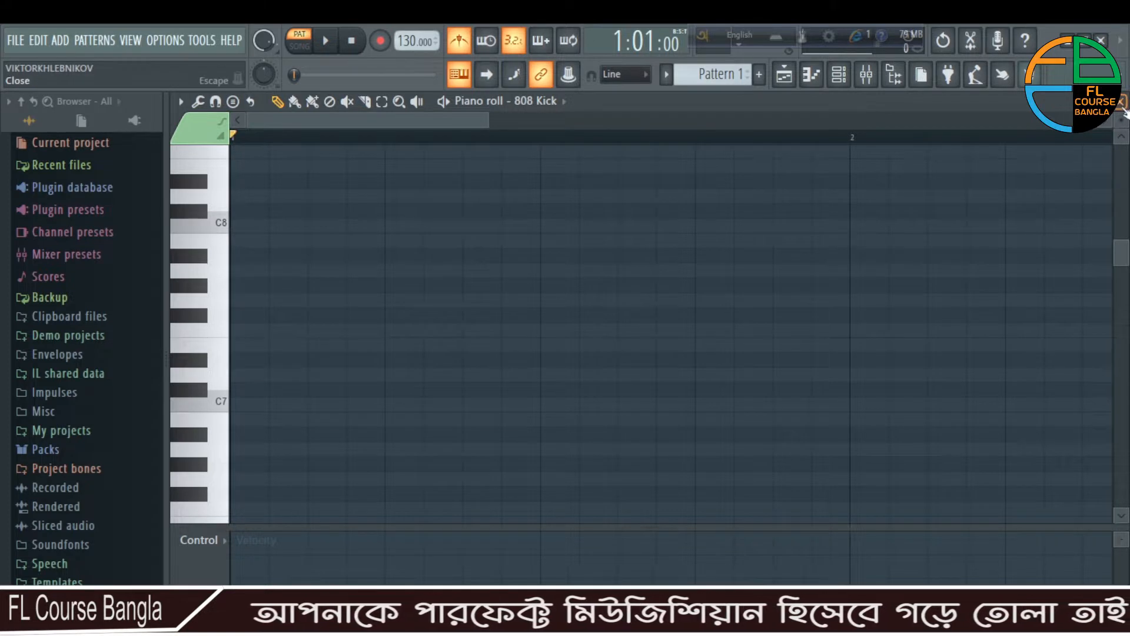
click(1120, 102)
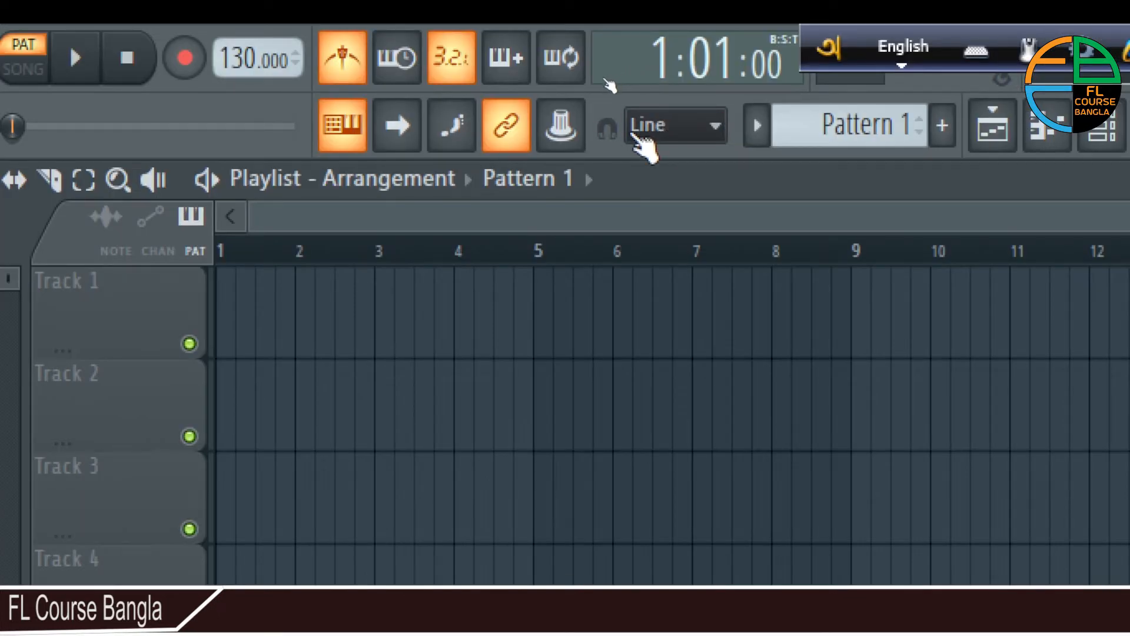
- Examine the available global snap resolutions, from Line and Cell to Beat and Bar
click(703, 124)
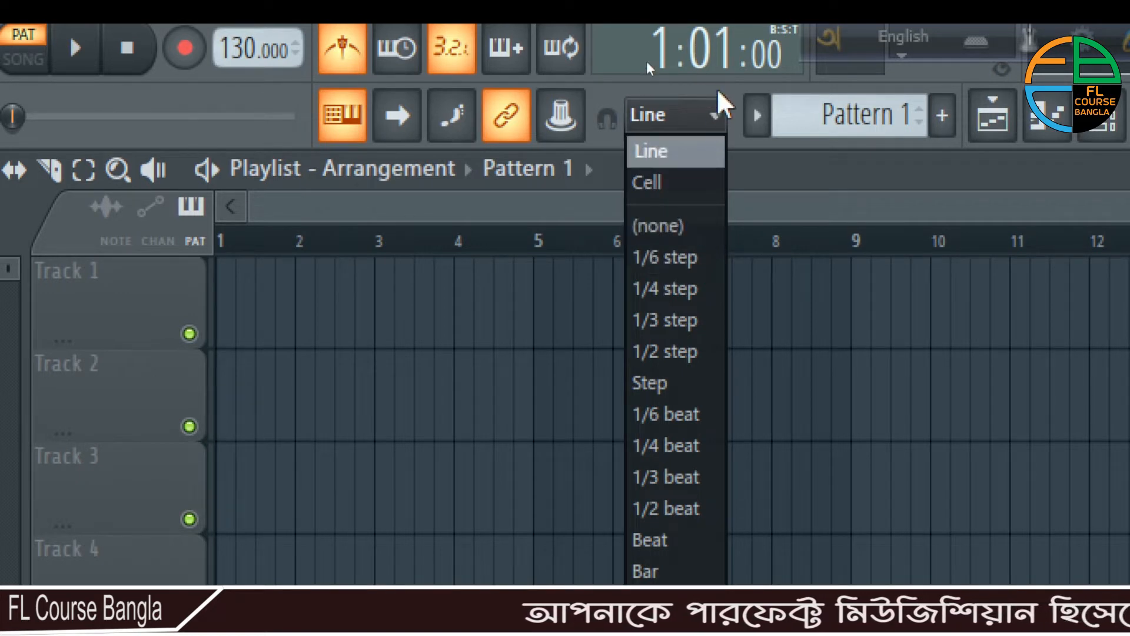
click(707, 115)
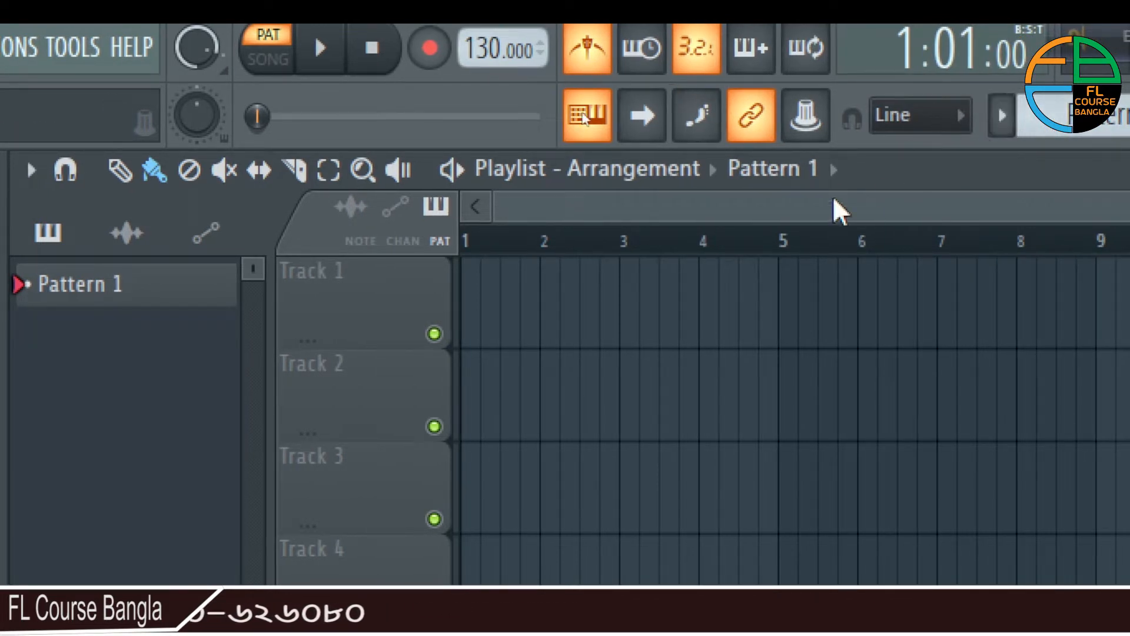
click(935, 116)
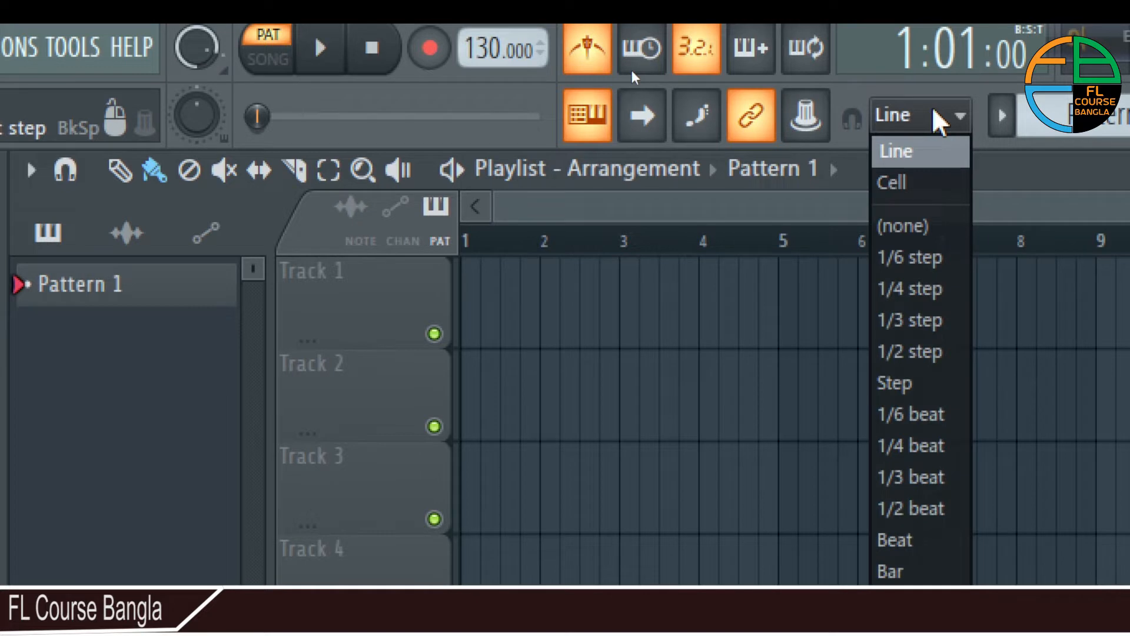
click(933, 110)
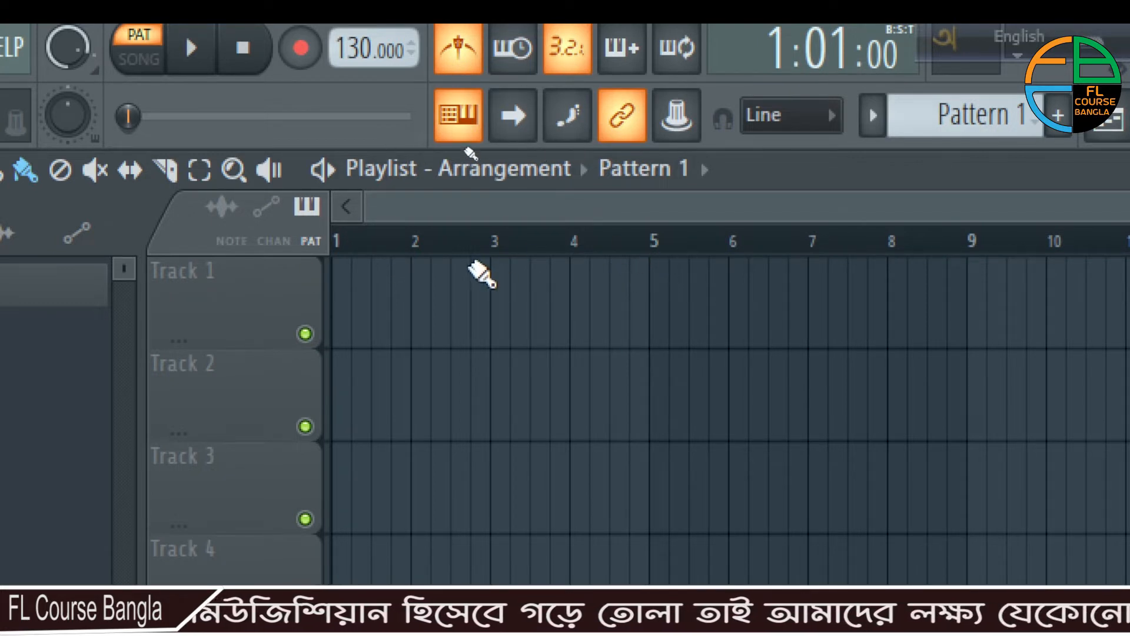
- Select bars 1 through 4 on the playlist timeline and set the global snap to Bar
drag(340, 246, 649, 247)
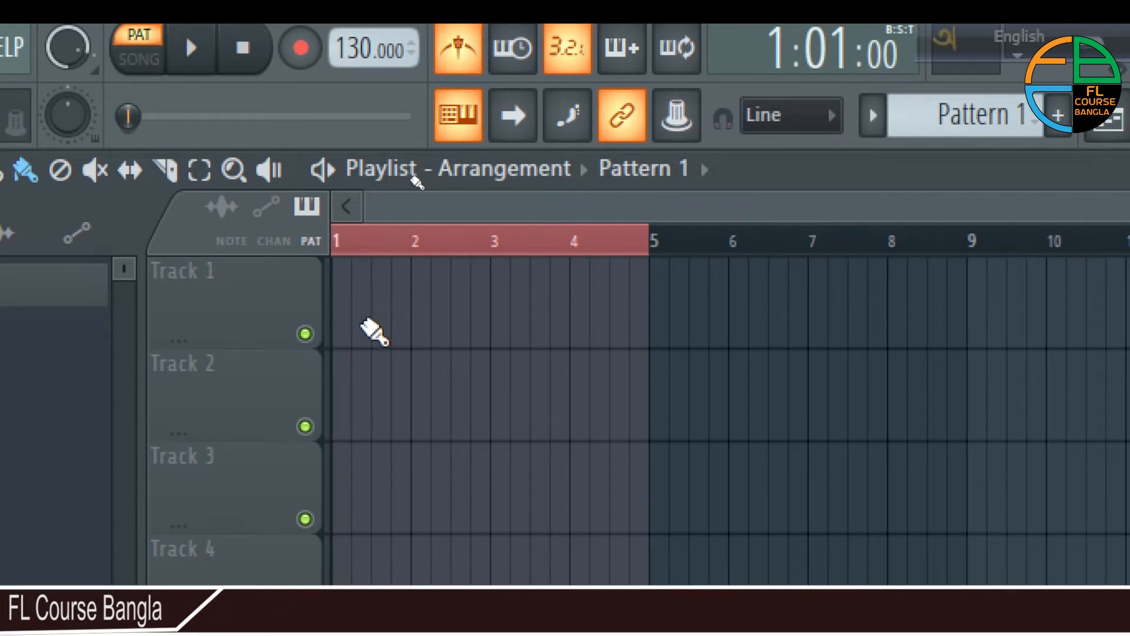
scroll(374, 331, up, 2)
scroll(376, 329, up, 1)
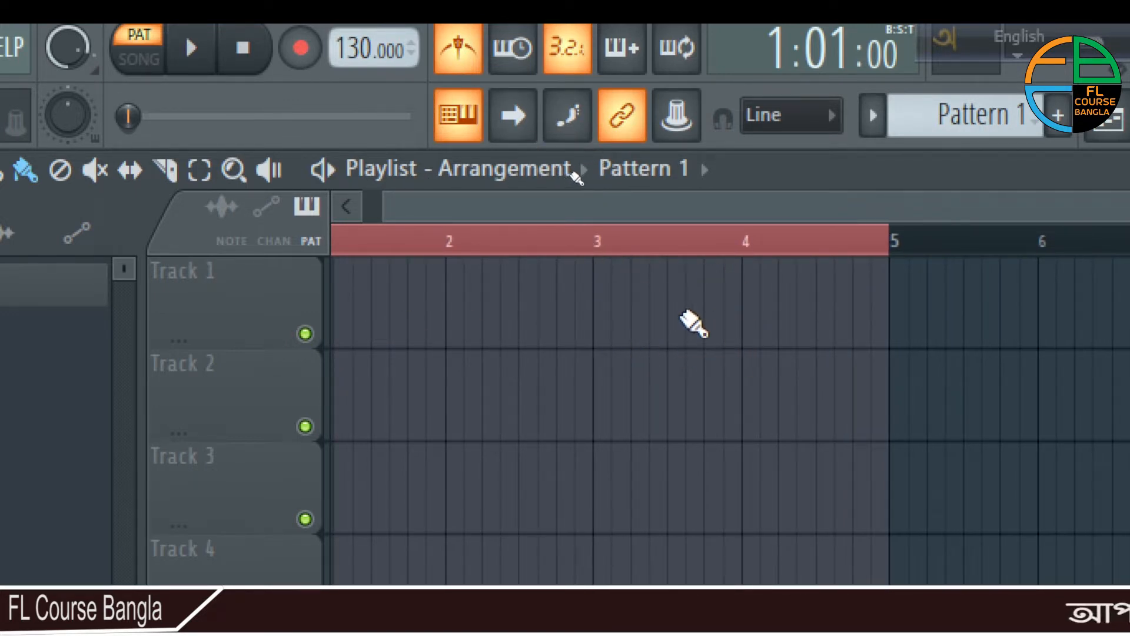
scroll(694, 324, down, 2)
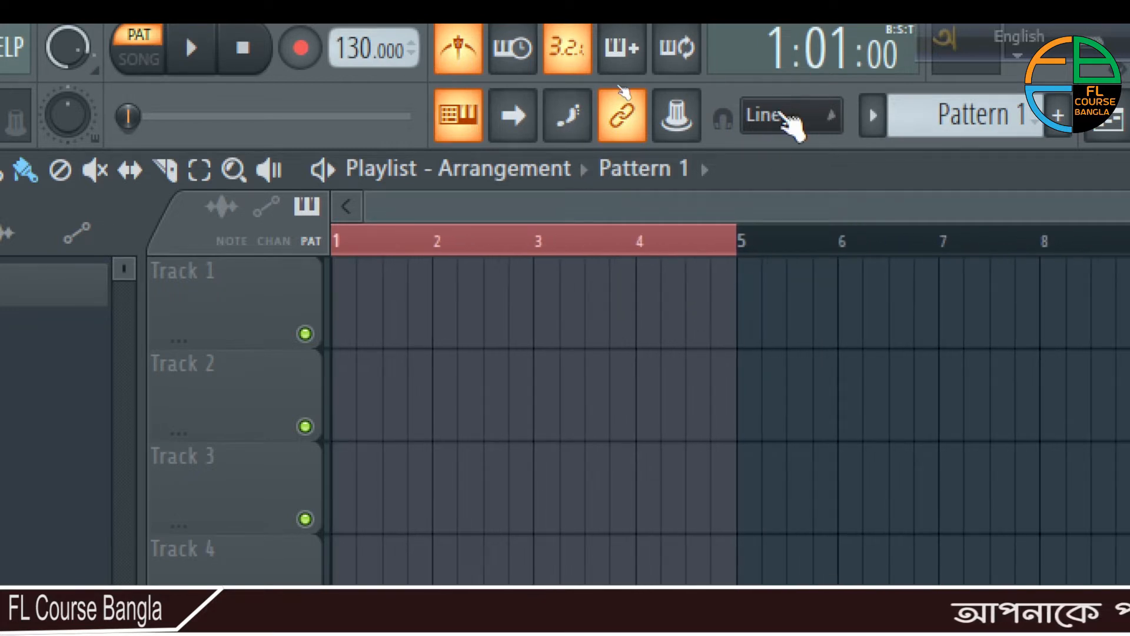
click(812, 113)
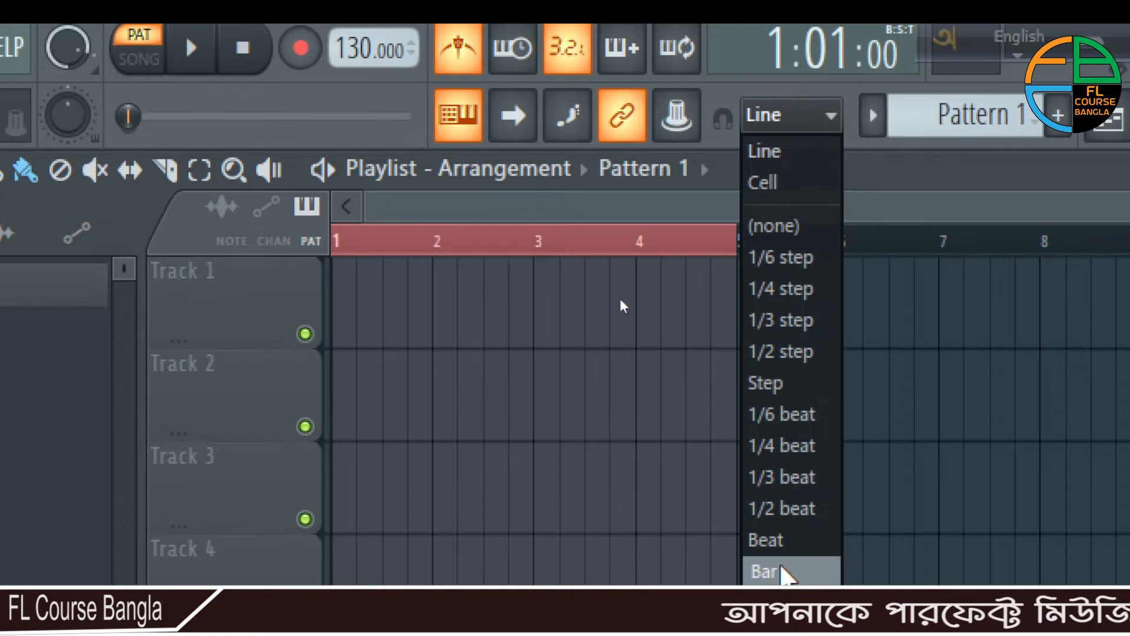
click(783, 571)
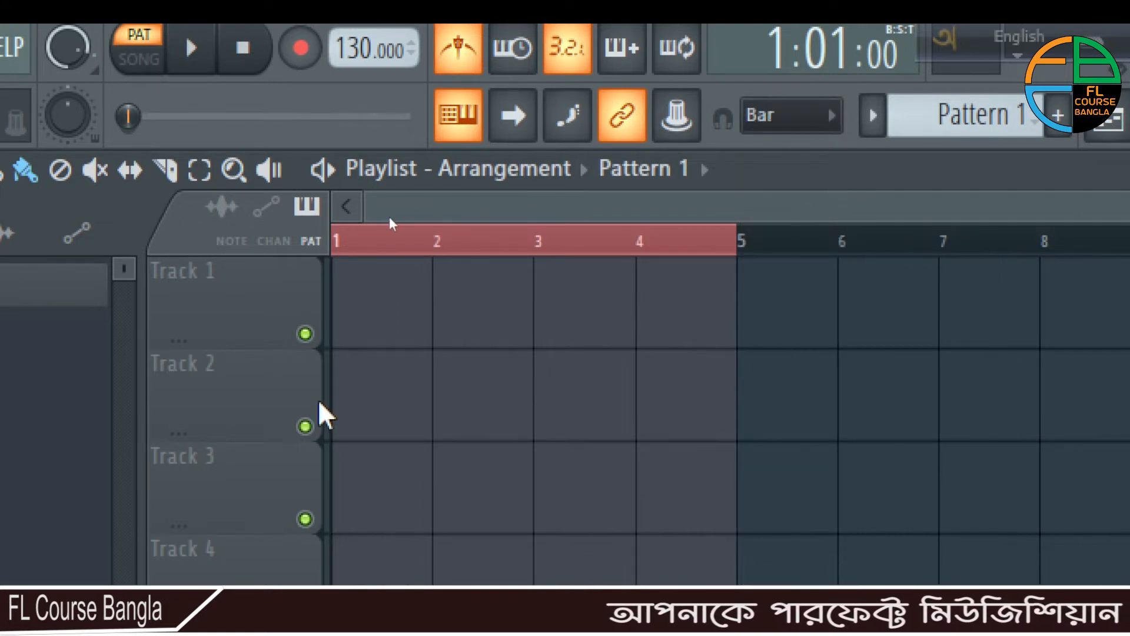
scroll(319, 394, up, 2)
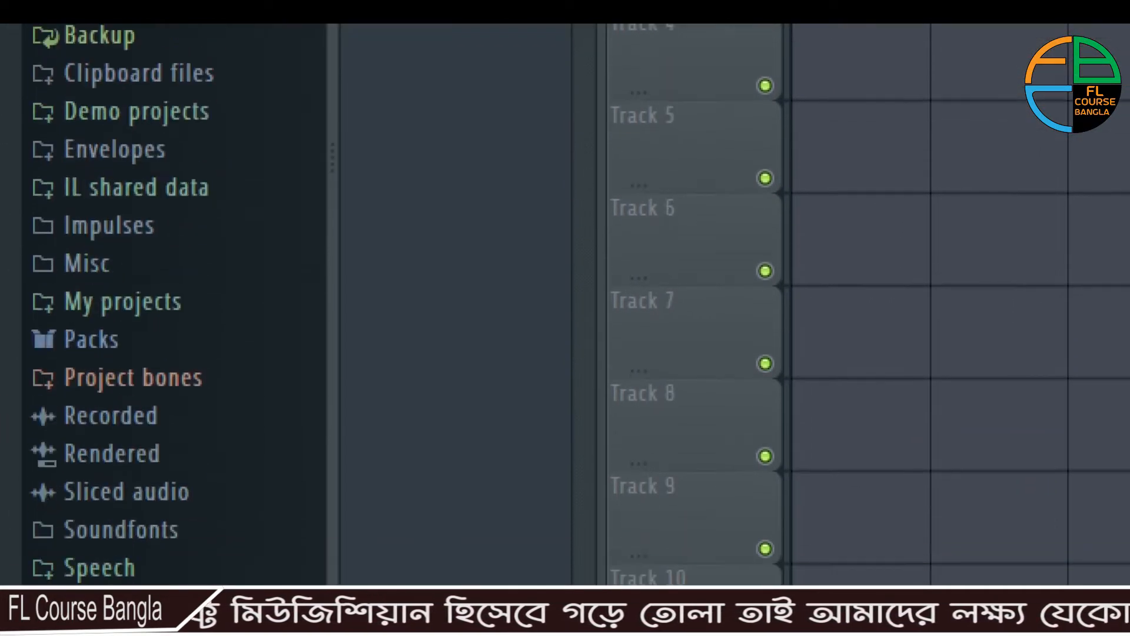
- Place the FPC 3 Kick sample from the Packs > Drums > Kicks folder at bar 1 of Track 1
click(99, 340)
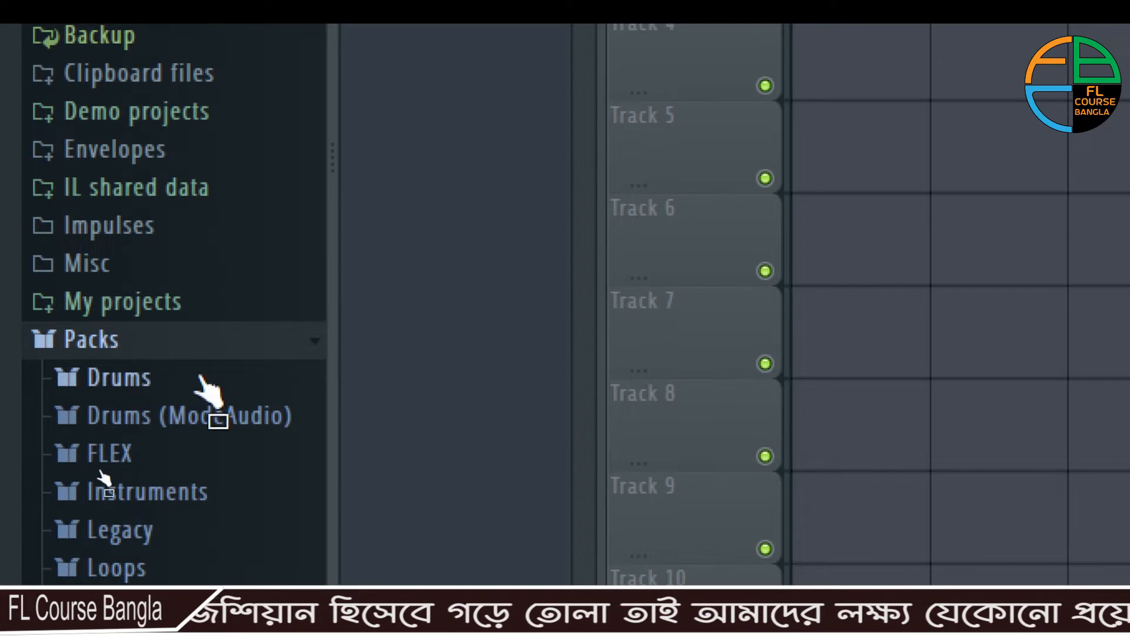
click(145, 382)
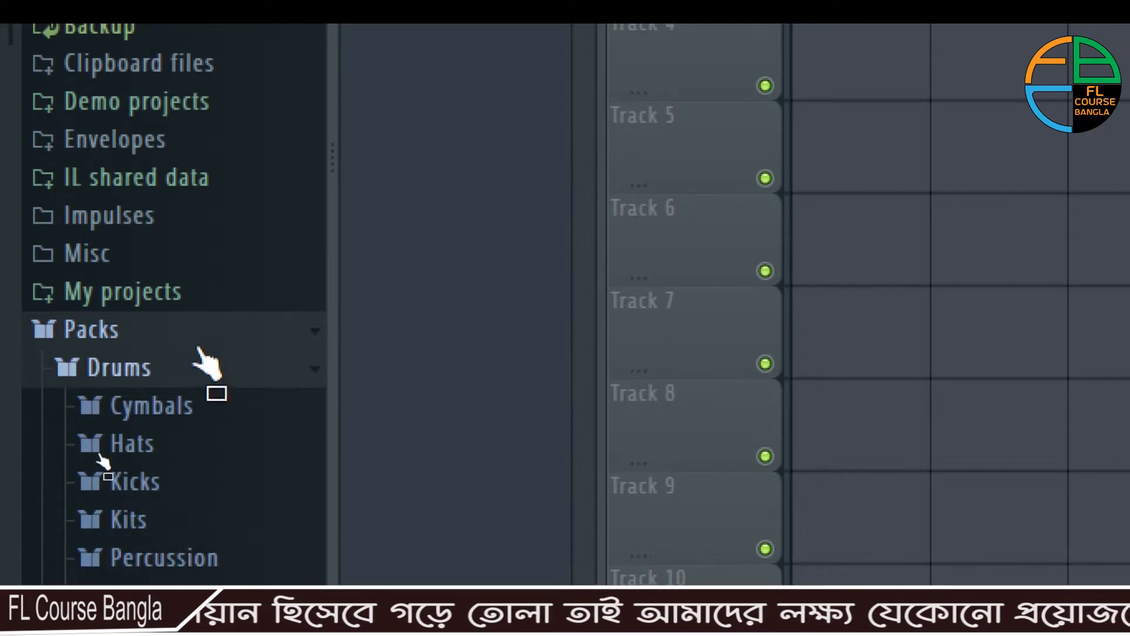
click(178, 494)
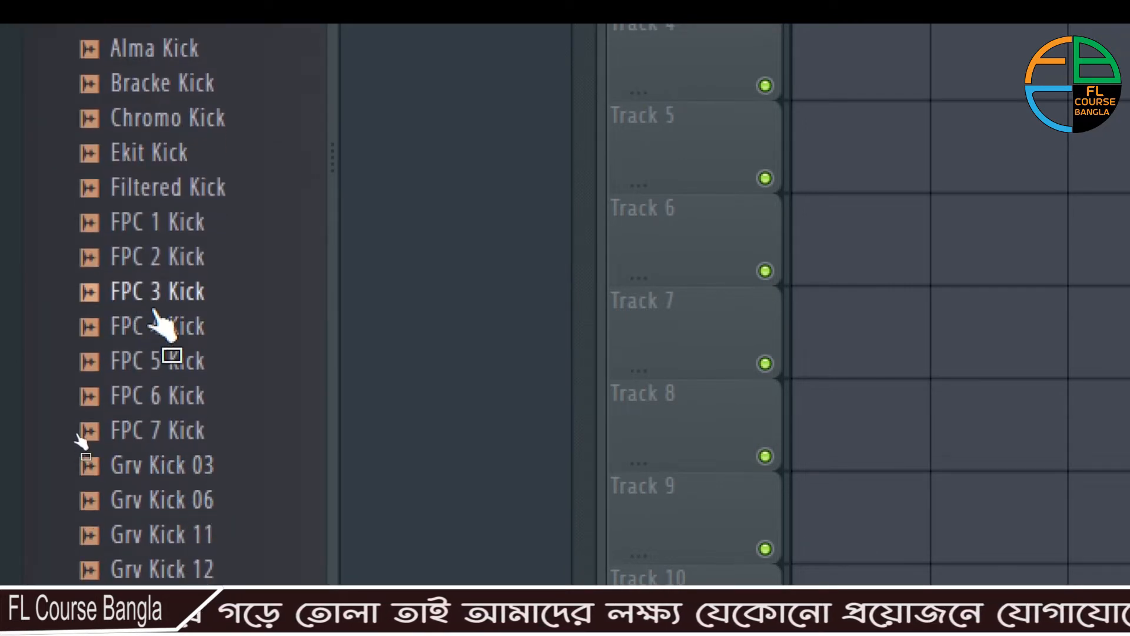
drag(155, 297, 1106, 239)
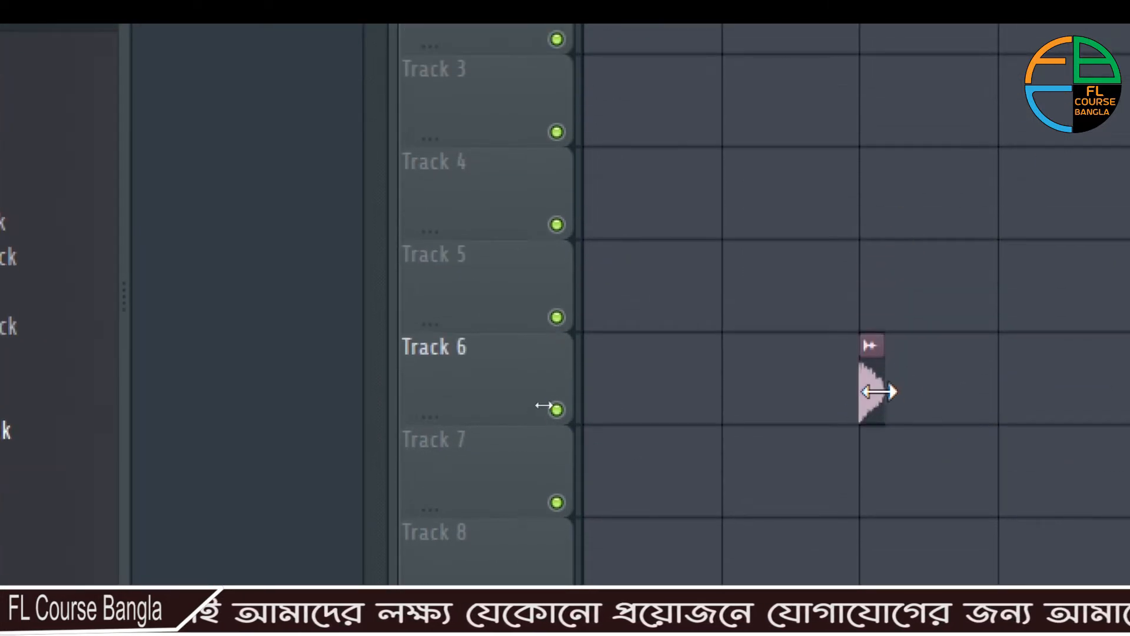
mouse_move(875, 373)
mouse_down()
mouse_move(901, 41)
mouse_move(793, 223)
mouse_move(408, 182)
mouse_up()
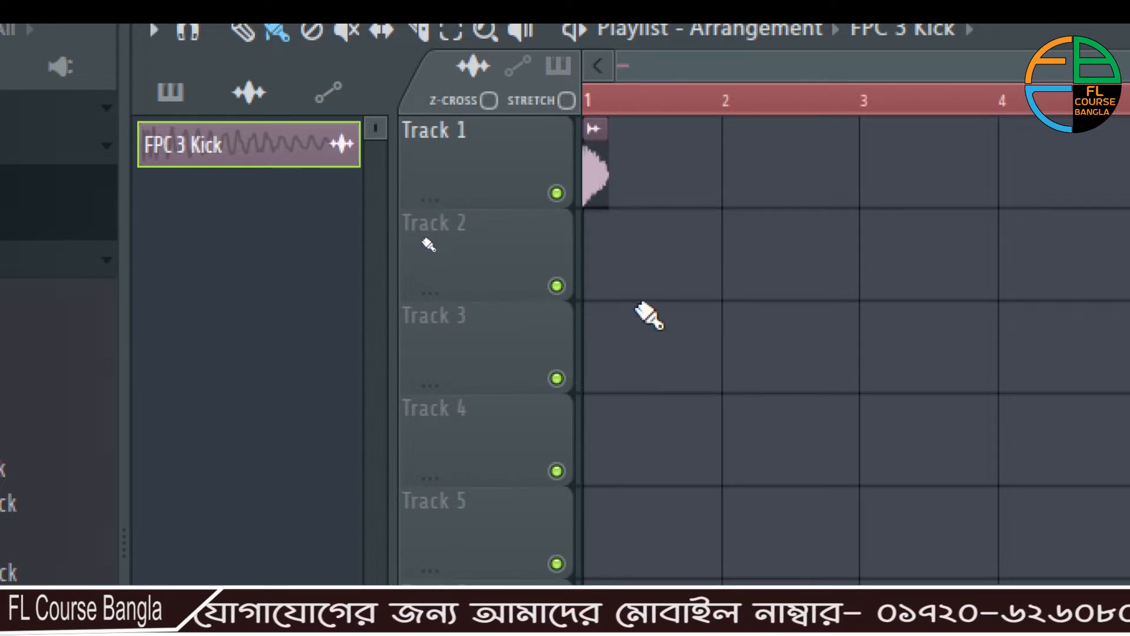
- Add FPC 3 Kick clips at the start of bars 2, 3 and 4 on Track 1
click(650, 254)
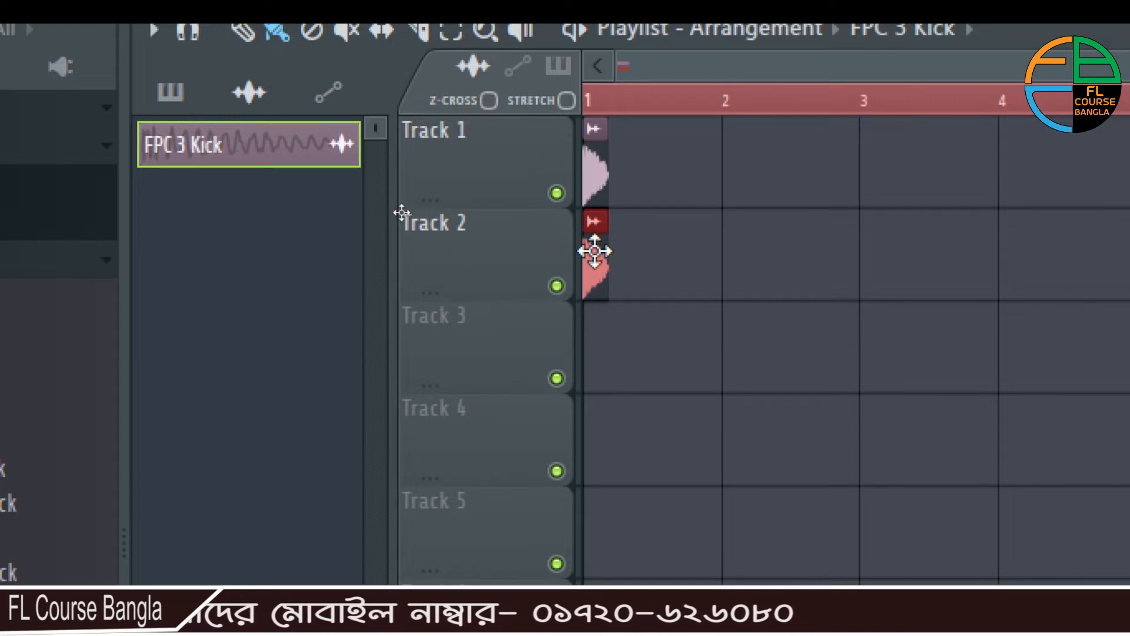
drag(596, 251, 712, 251)
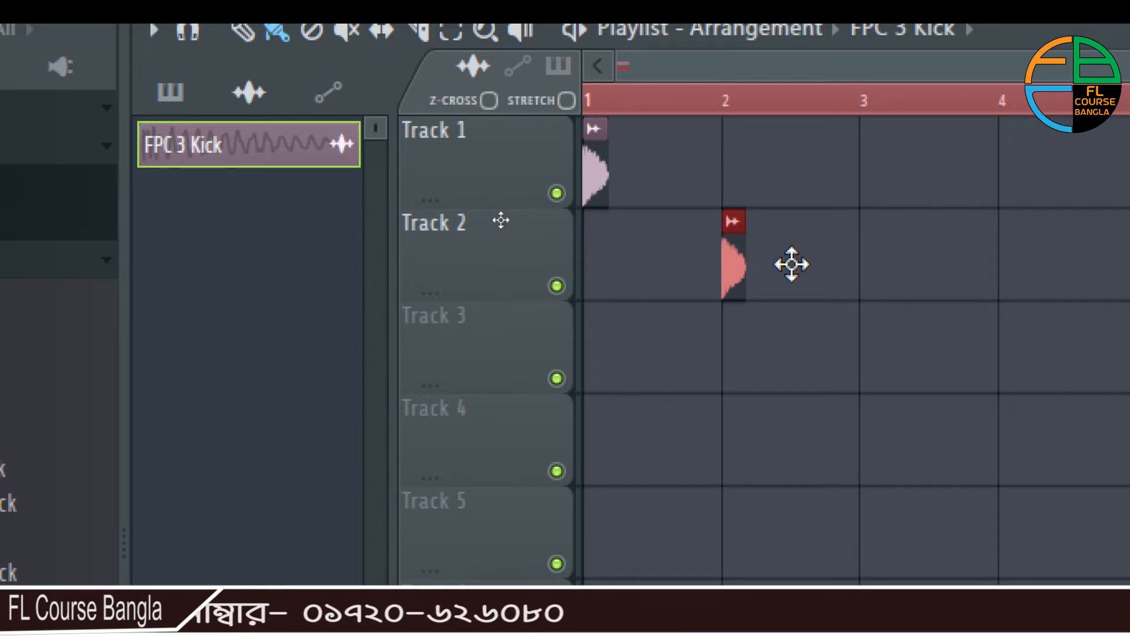
drag(792, 264, 736, 128)
click(877, 171)
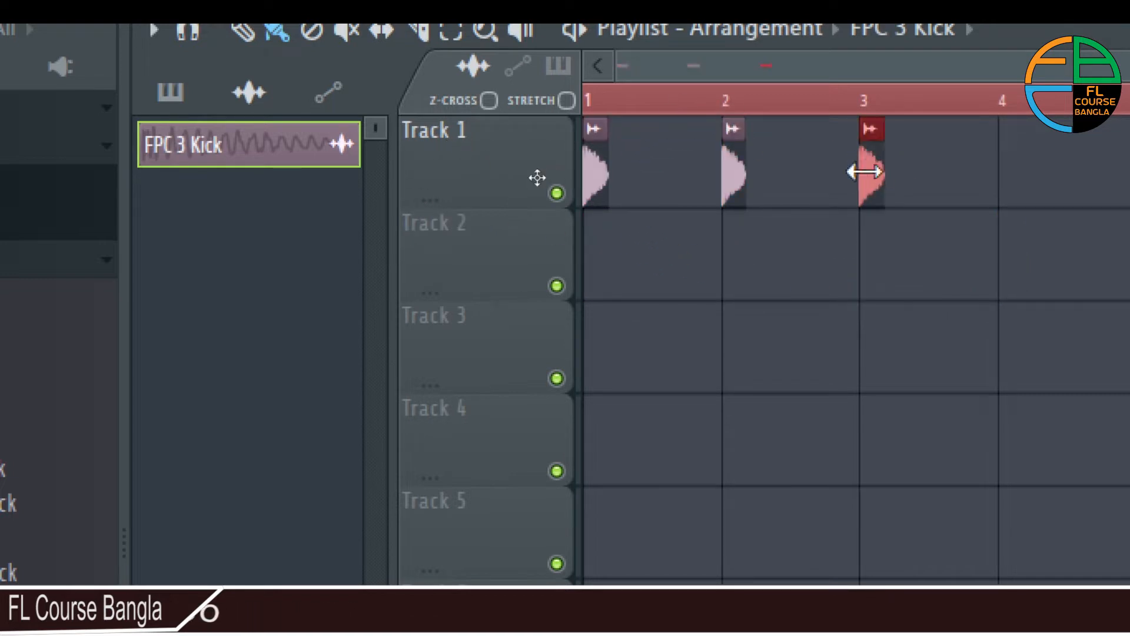
scroll(661, 316, down, 3)
click(857, 165)
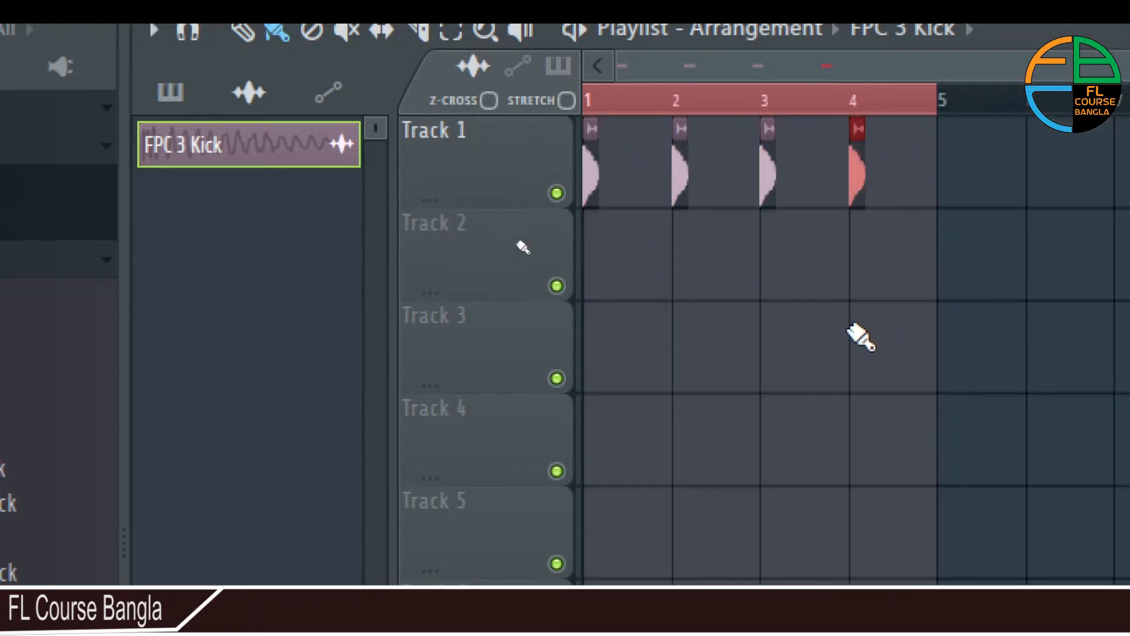
- Place extra FPC 3 Kick clips at bars 2 and 4 of Track 2, bar 4 of Track 3 and bar 2 of Track 4
scroll(724, 222, up, 4)
scroll(926, 277, down, 3)
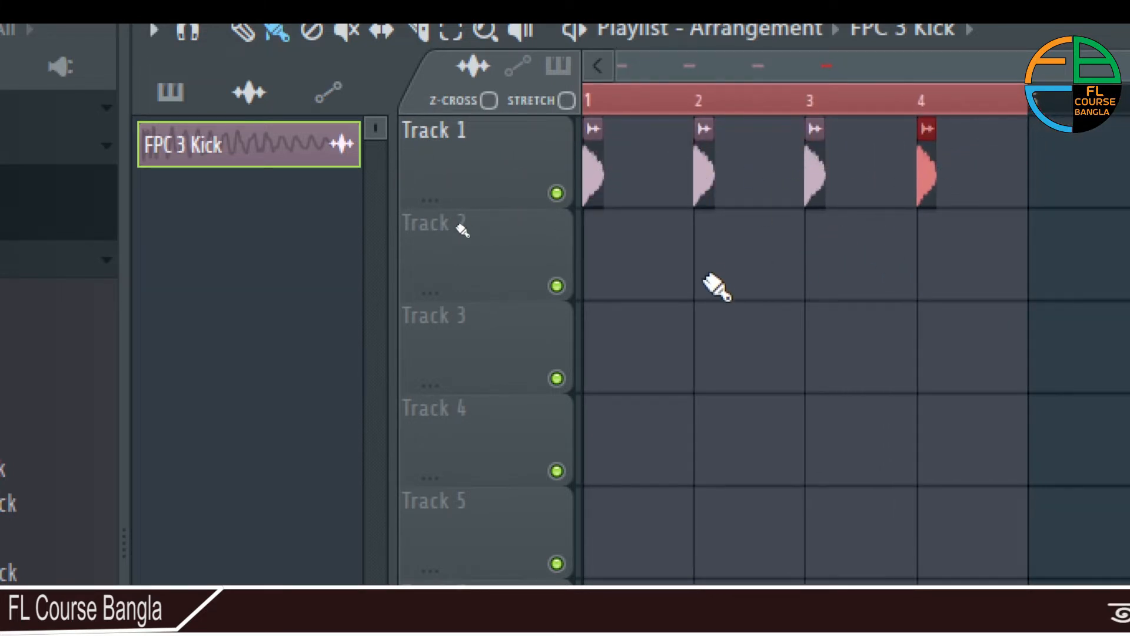
click(752, 268)
click(884, 268)
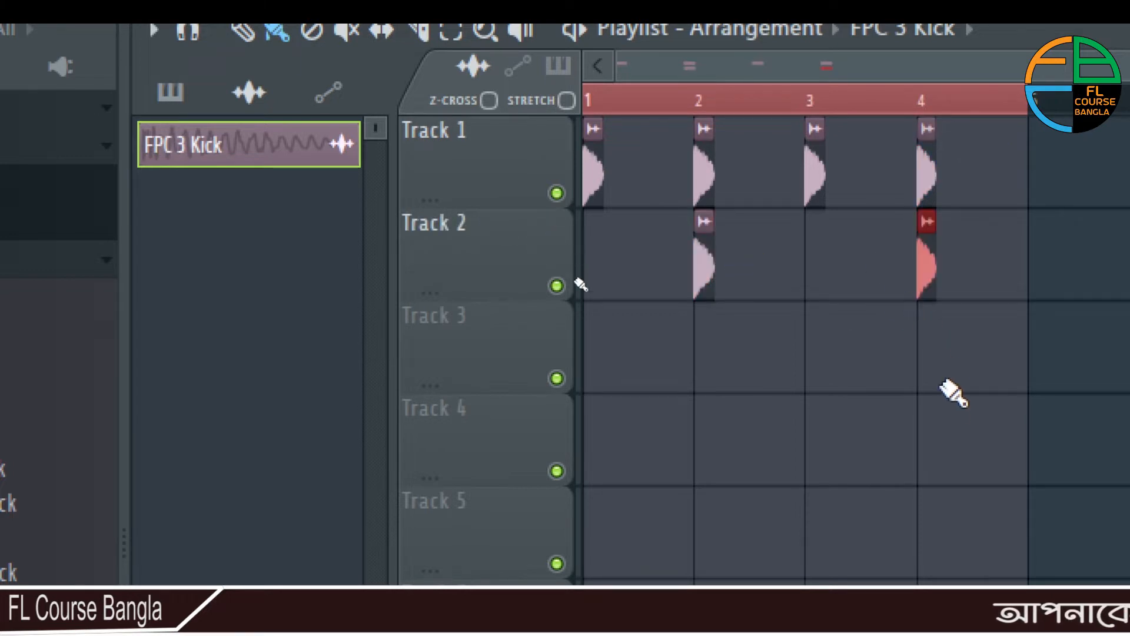
click(878, 362)
click(729, 441)
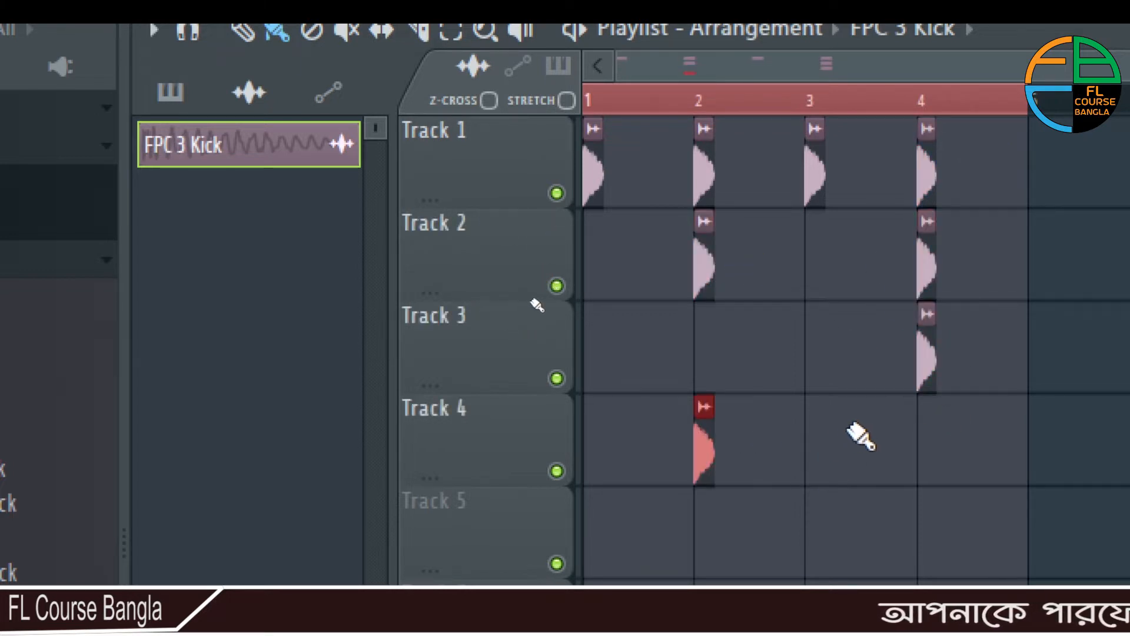
- Delete the extra kick clips from Tracks 2, 3 and 4, keeping only those on Track 1
right_click(928, 359)
right_click(704, 450)
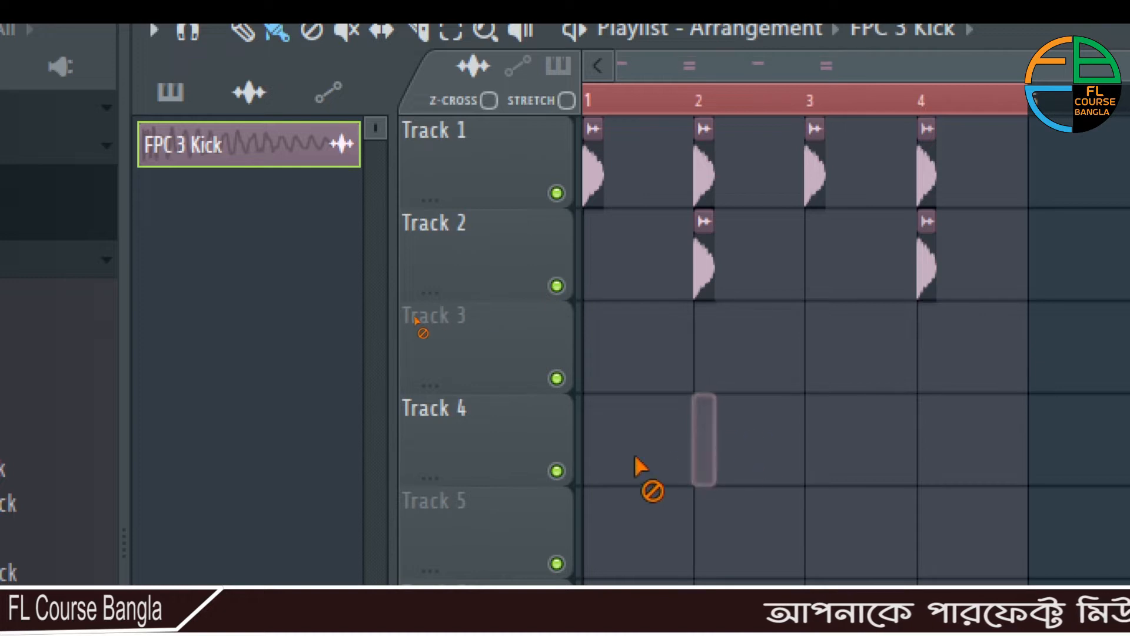
right_click(926, 264)
right_click(704, 274)
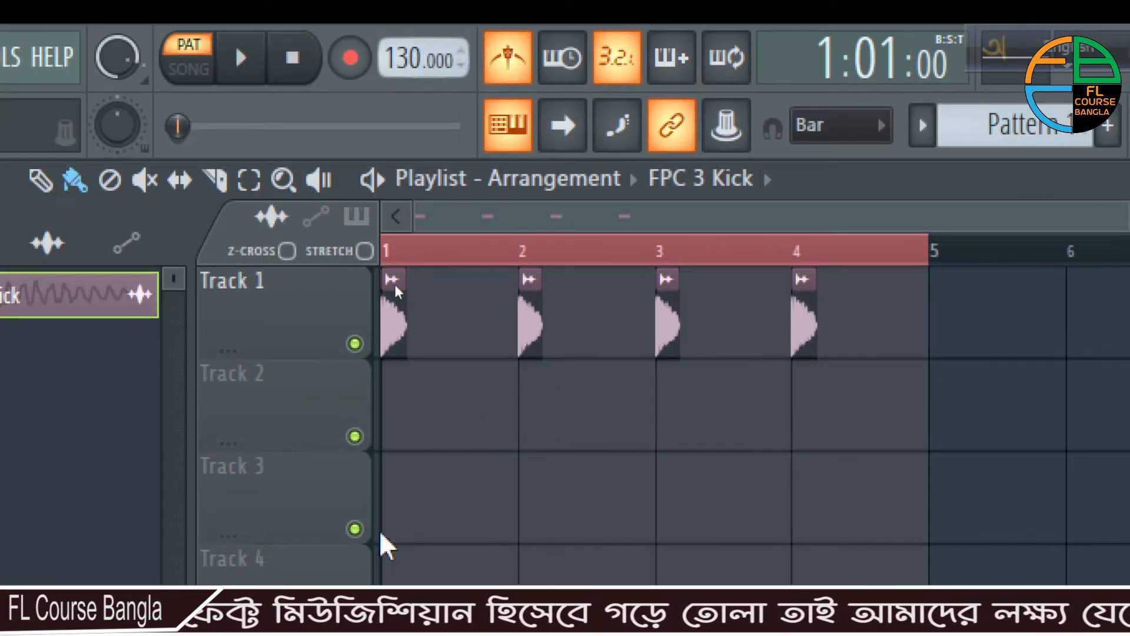
- Set the global snap to Beat and place FPC 3 Kick clips on successive beats of bar 1 on Track 2
click(878, 126)
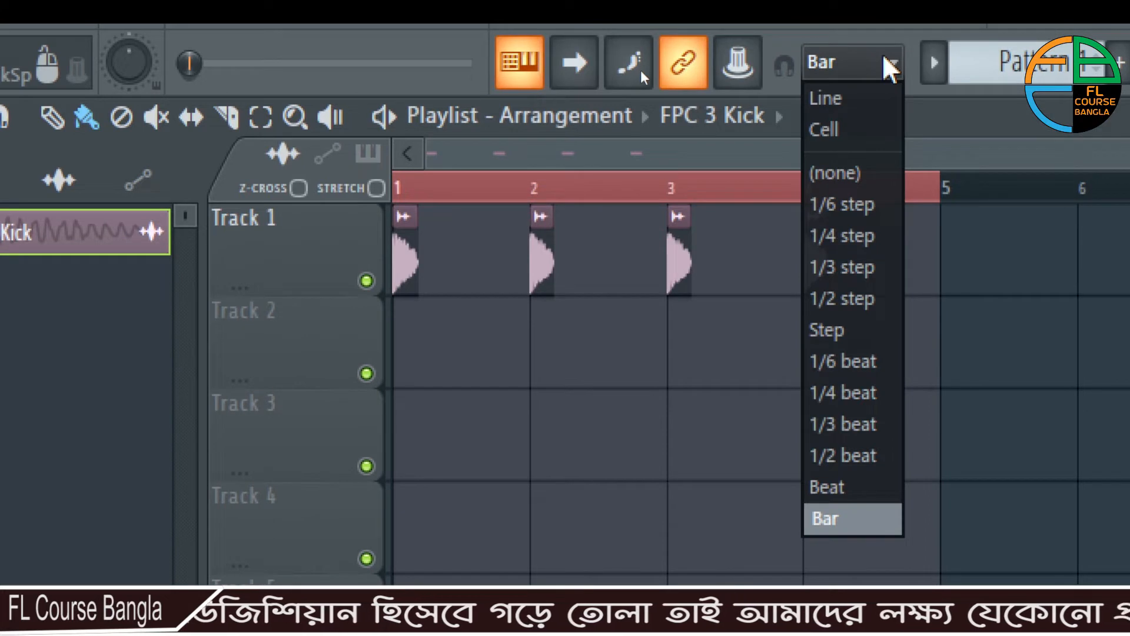
click(848, 492)
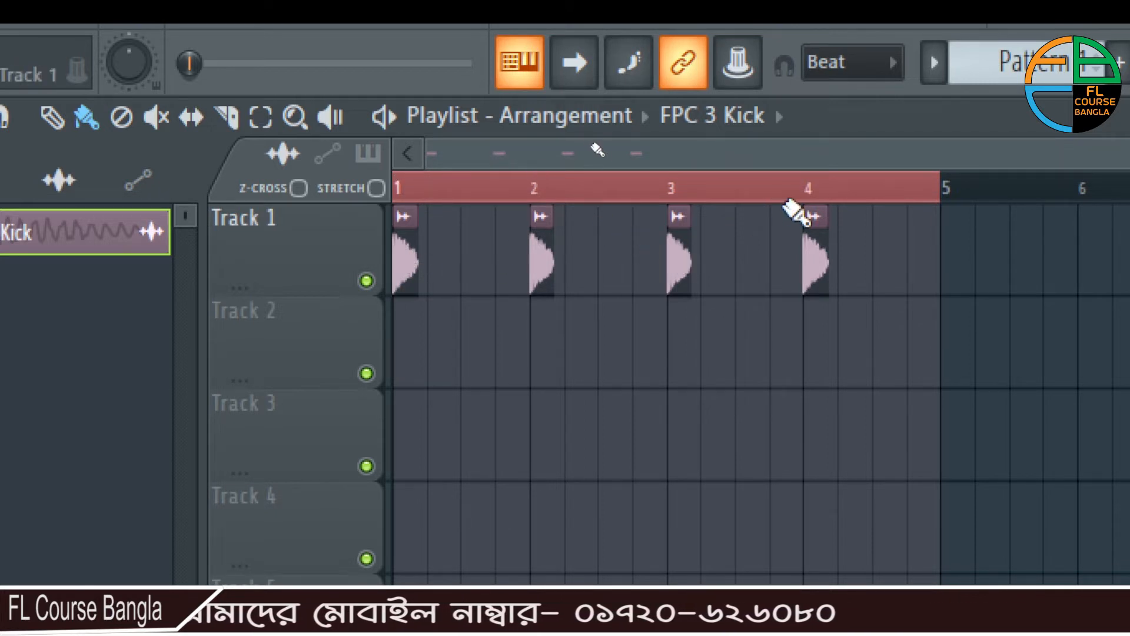
click(432, 360)
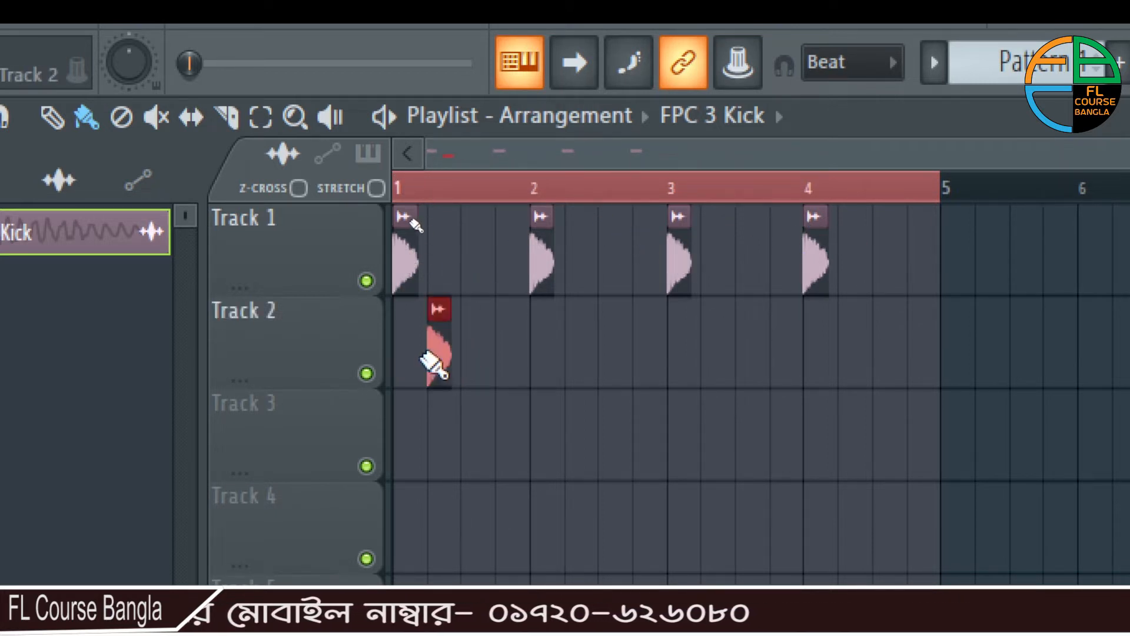
click(472, 382)
click(508, 379)
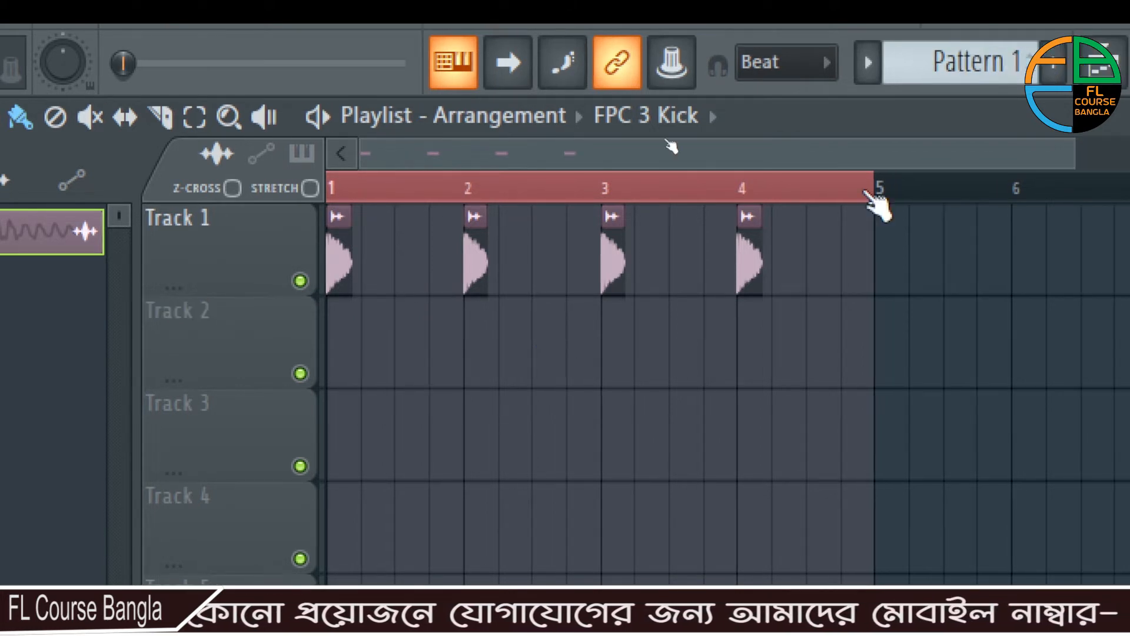
- Reduce the timeline selection to bar 1 only and set the global snap to Bar
drag(941, 202, 534, 220)
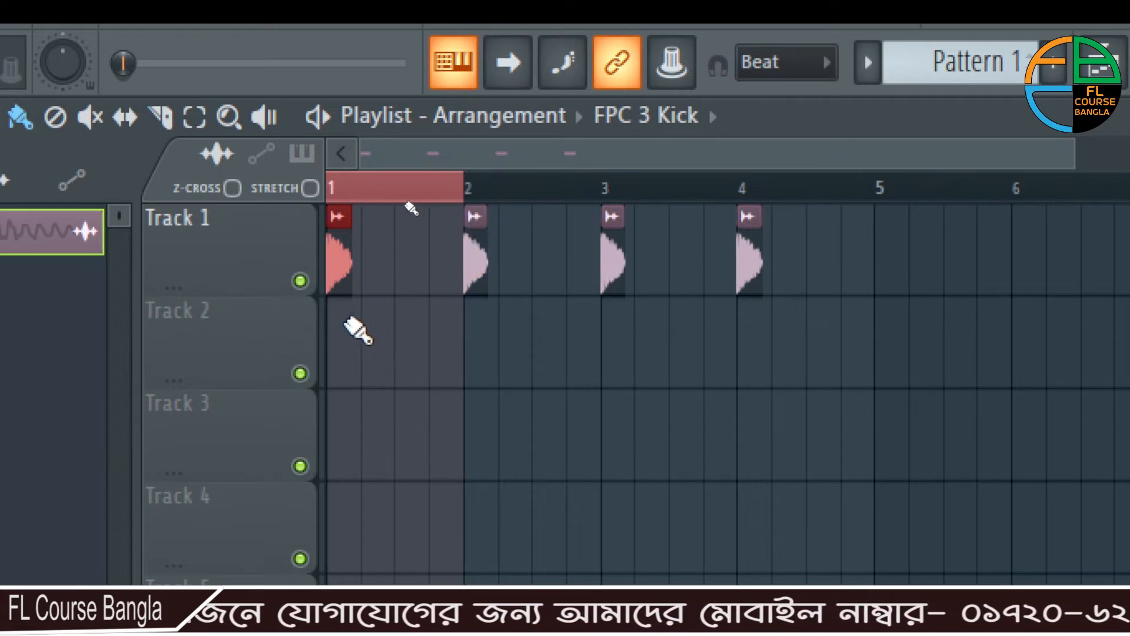
scroll(313, 344, up, 2)
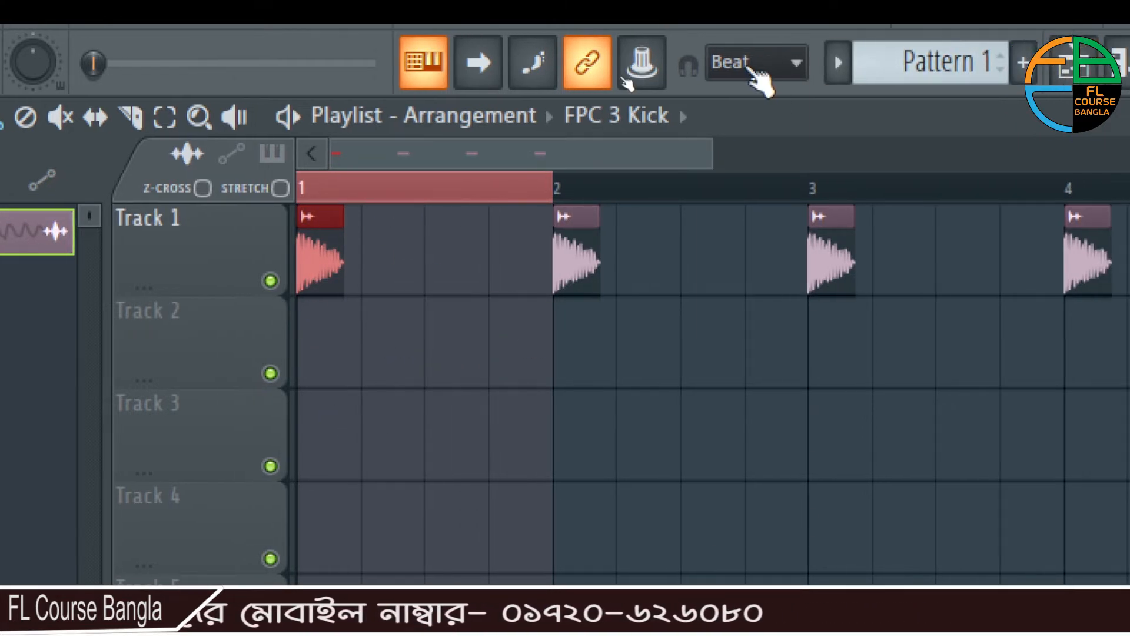
click(792, 62)
click(747, 527)
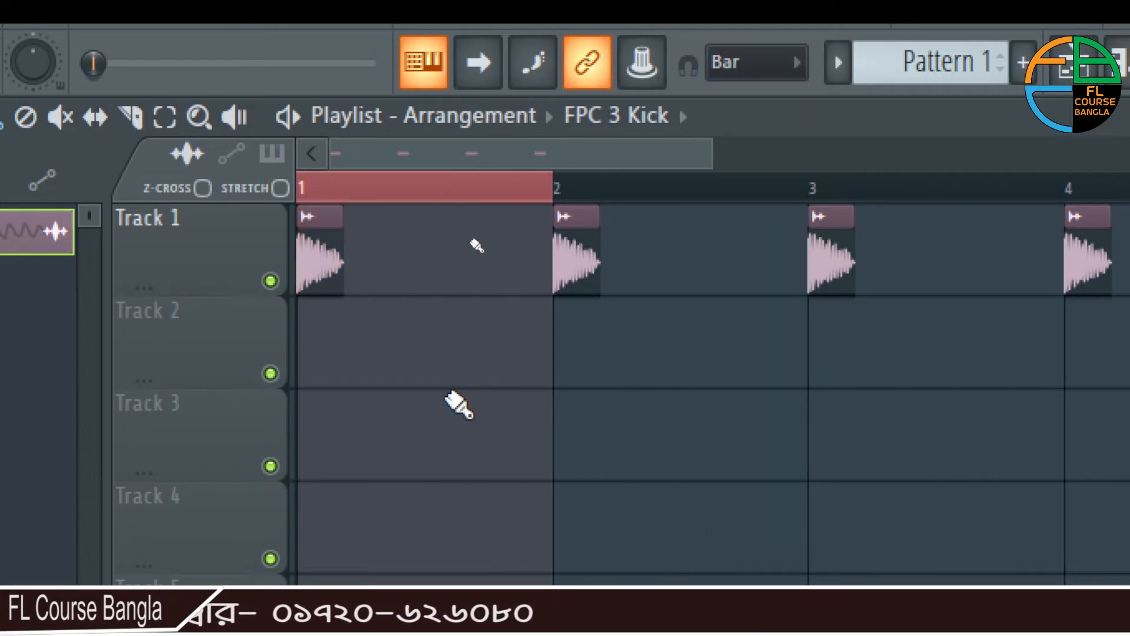
- Place a trial FPC 3 Kick clip at bar 2 of Track 3 and delete it
click(441, 467)
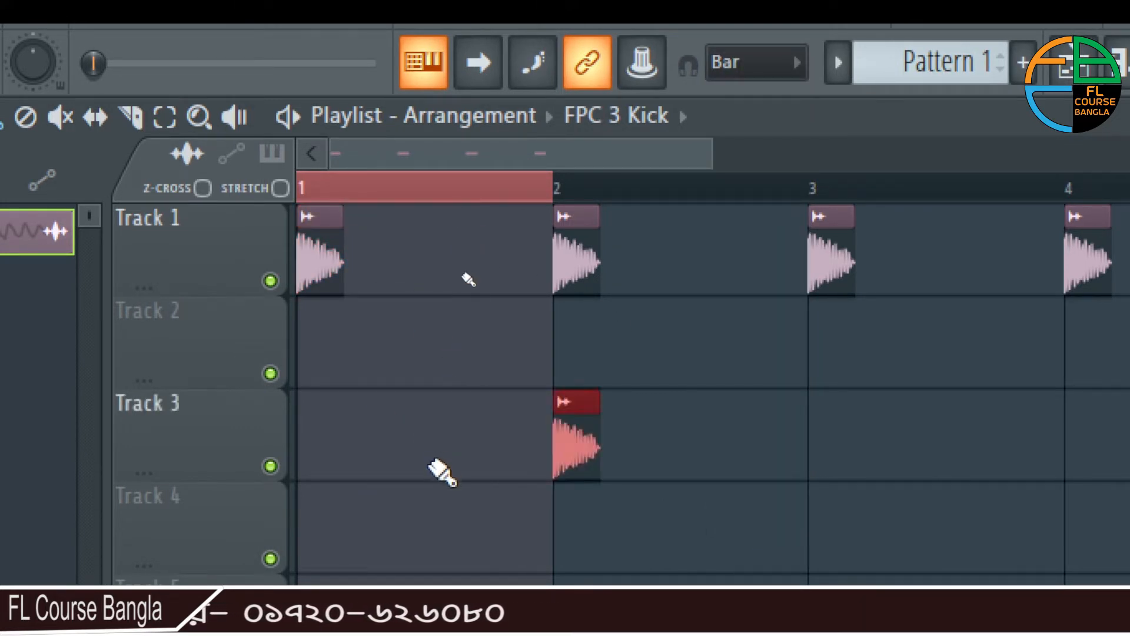
right_click(575, 442)
- Set the global snap to Beat and review the finer snap divisions without choosing another one
click(762, 69)
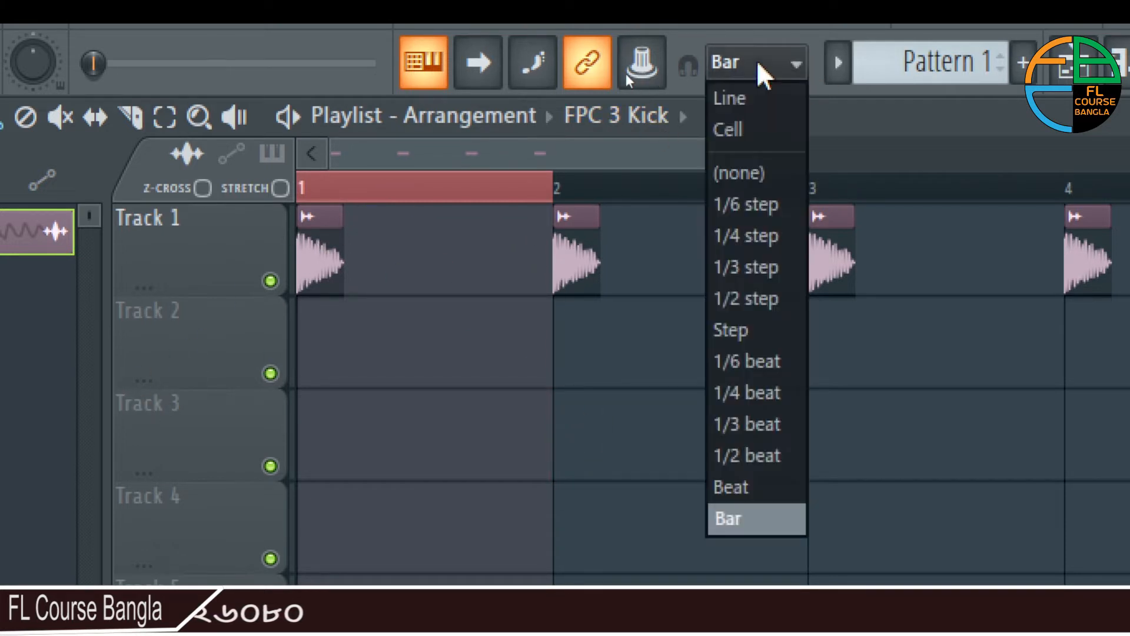
click(765, 487)
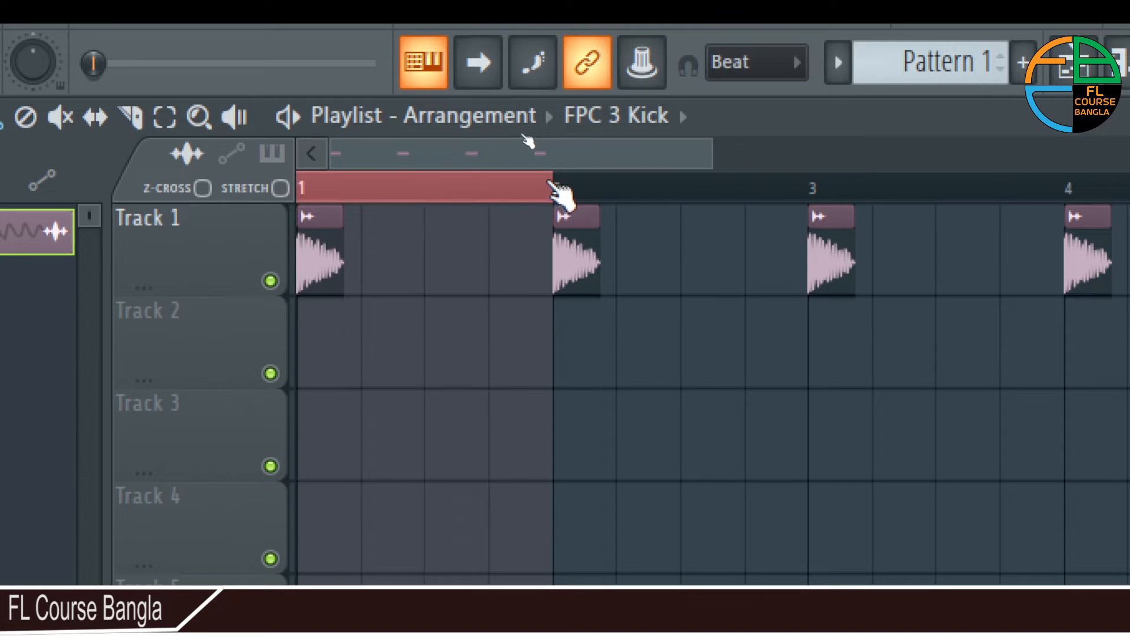
click(759, 62)
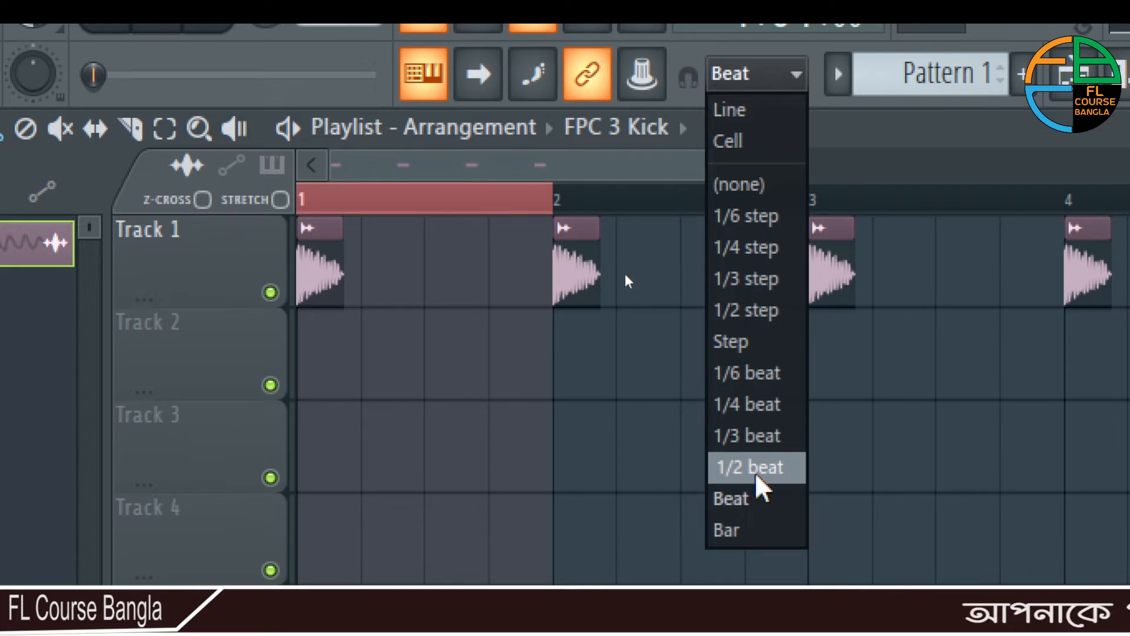
click(652, 152)
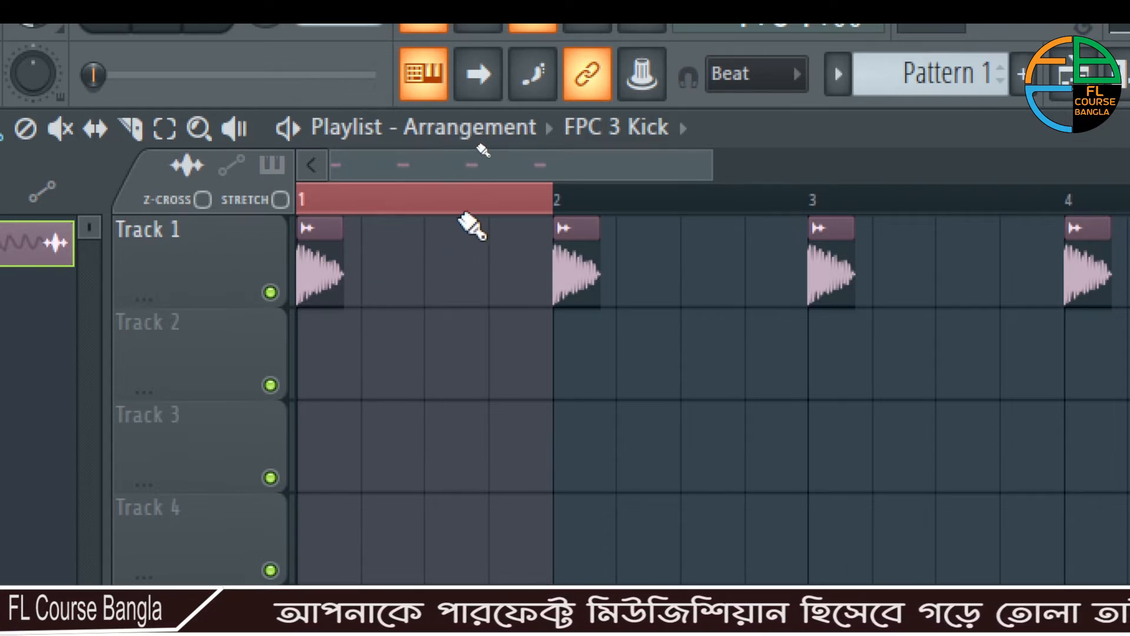
- Place trial FPC 3 Kick clips on the third beat of bar 1 on Tracks 2 and 3 and delete both
click(455, 361)
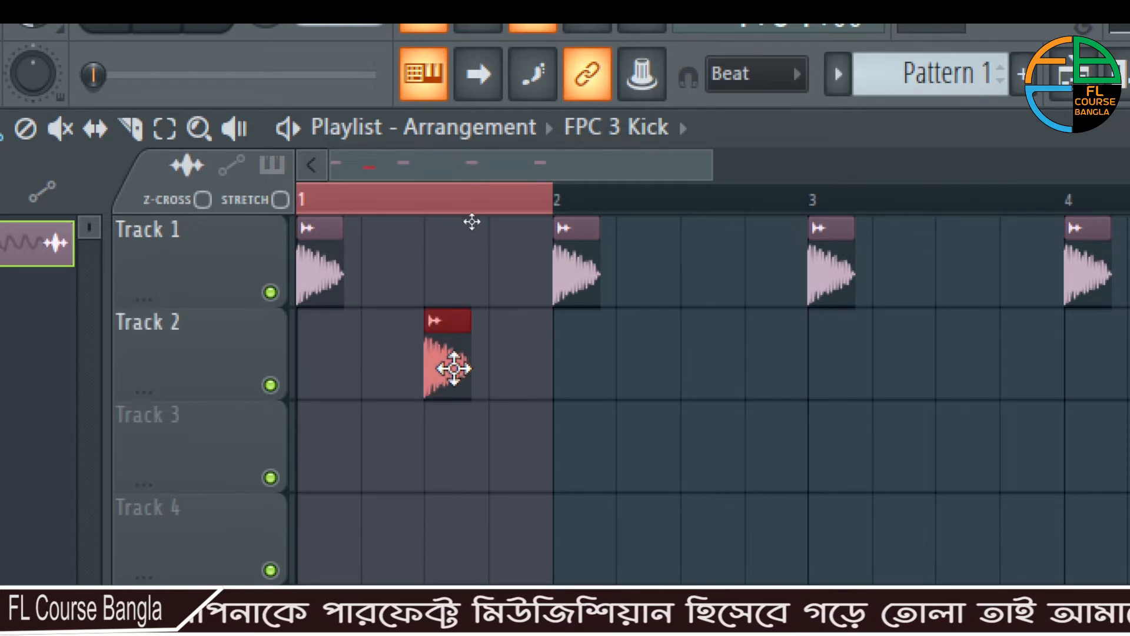
click(452, 456)
right_click(452, 458)
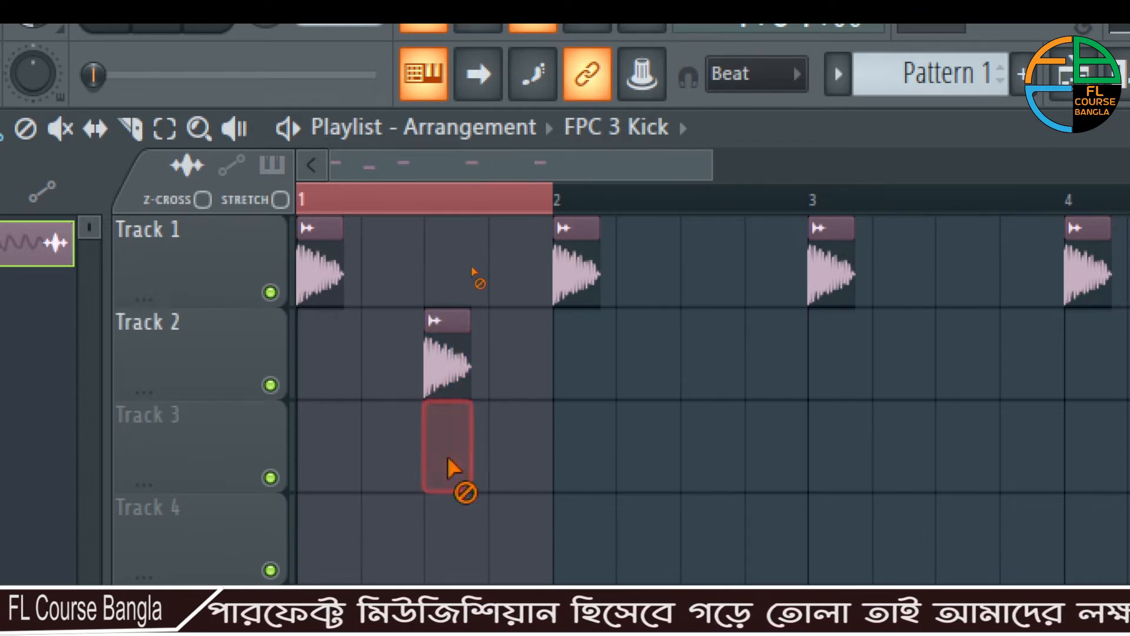
right_click(451, 356)
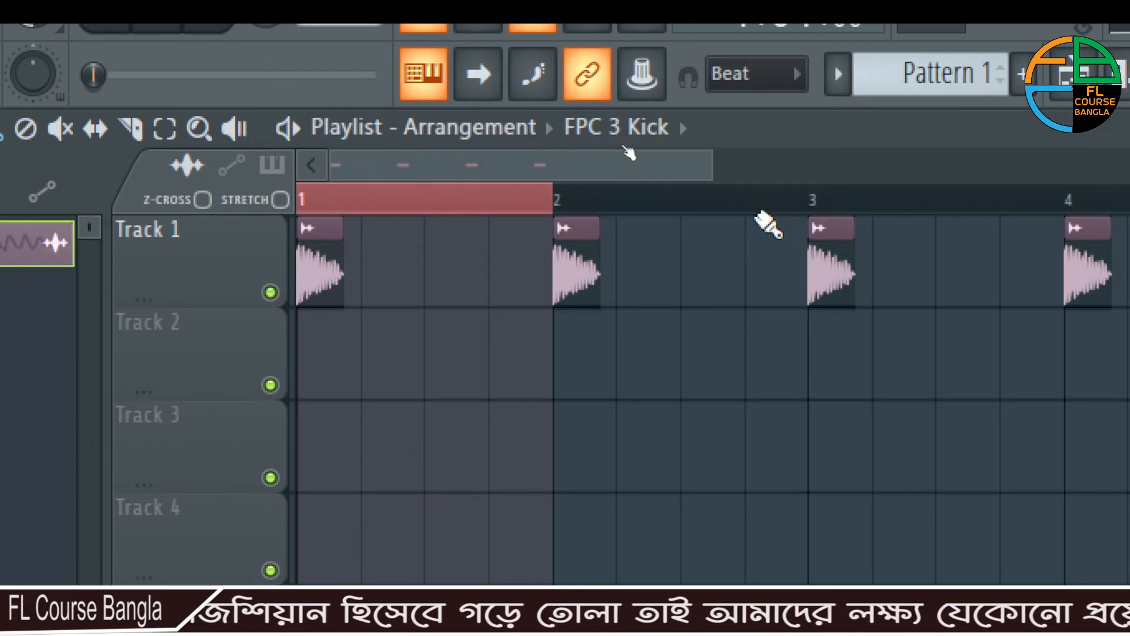
- Play the arrangement briefly, select only the third beat of bar 2 on the timeline and stop playback
key(space)
key(space)
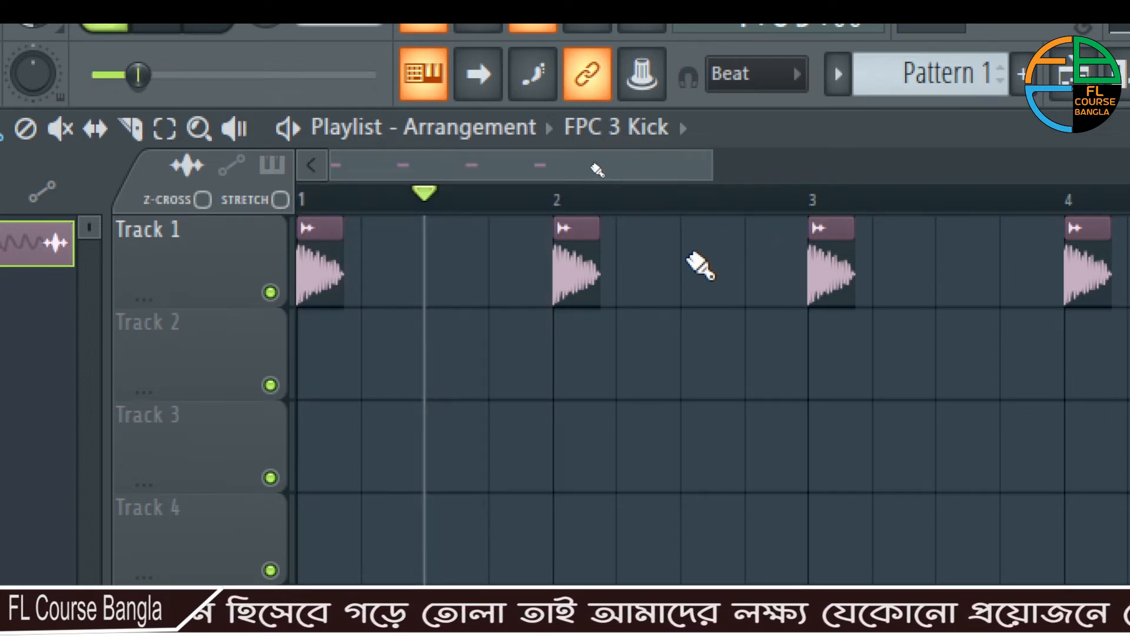
click(678, 200)
click(735, 203)
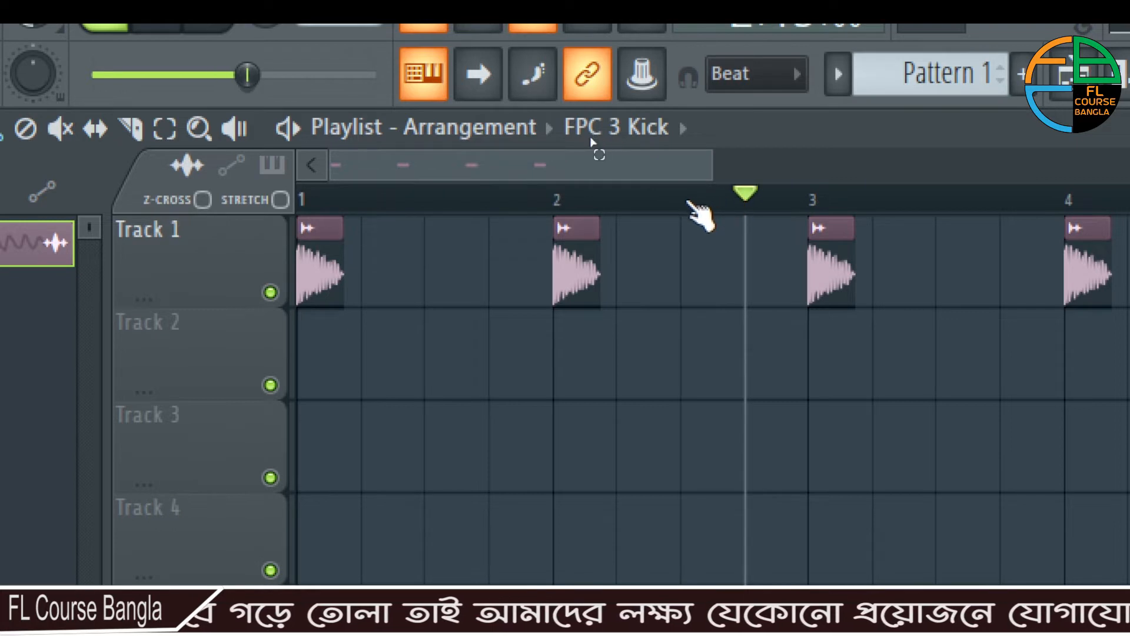
key(space)
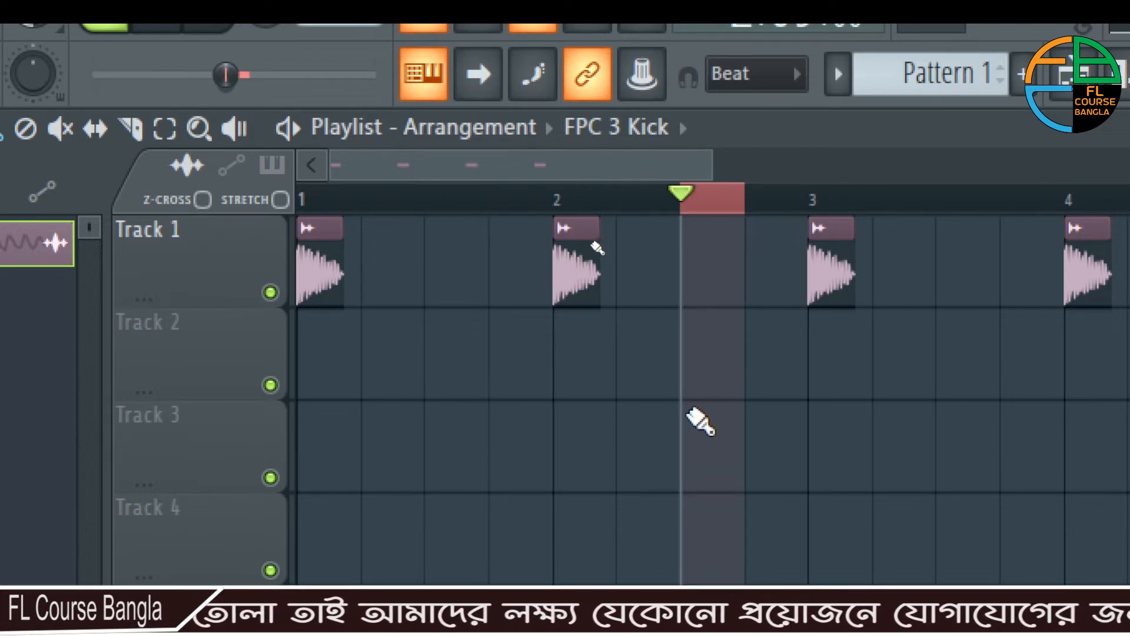
- Set the global snap to 1/2 beat and place kicks at the selected beat's start on Track 2 and half a beat further on Track 3
scroll(722, 406, up, 1)
scroll(722, 406, up, 3)
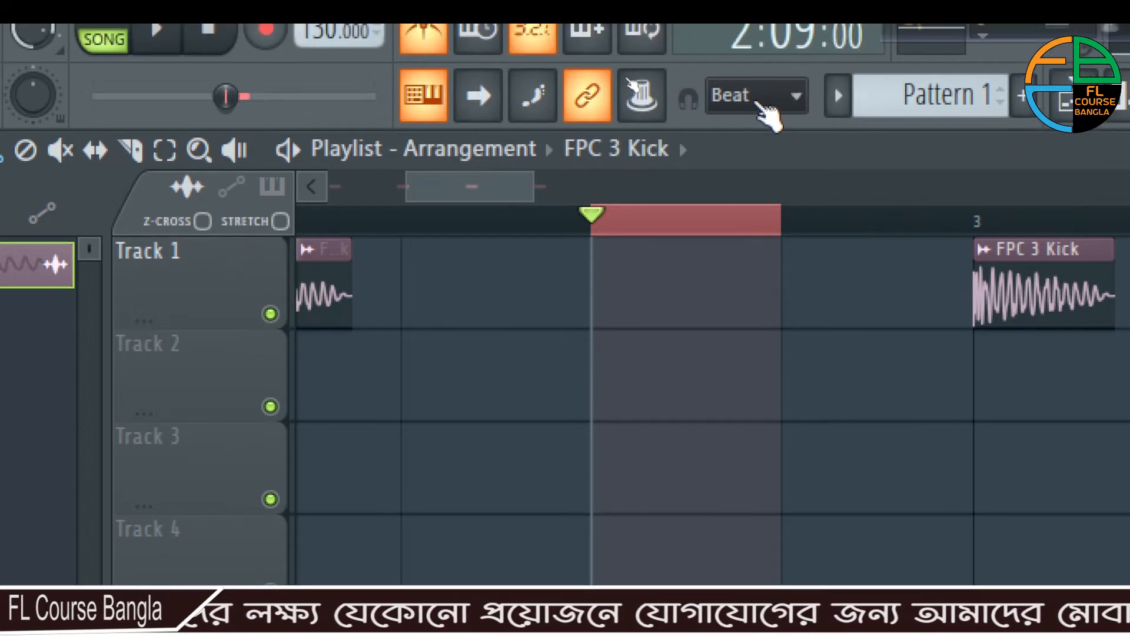
click(759, 103)
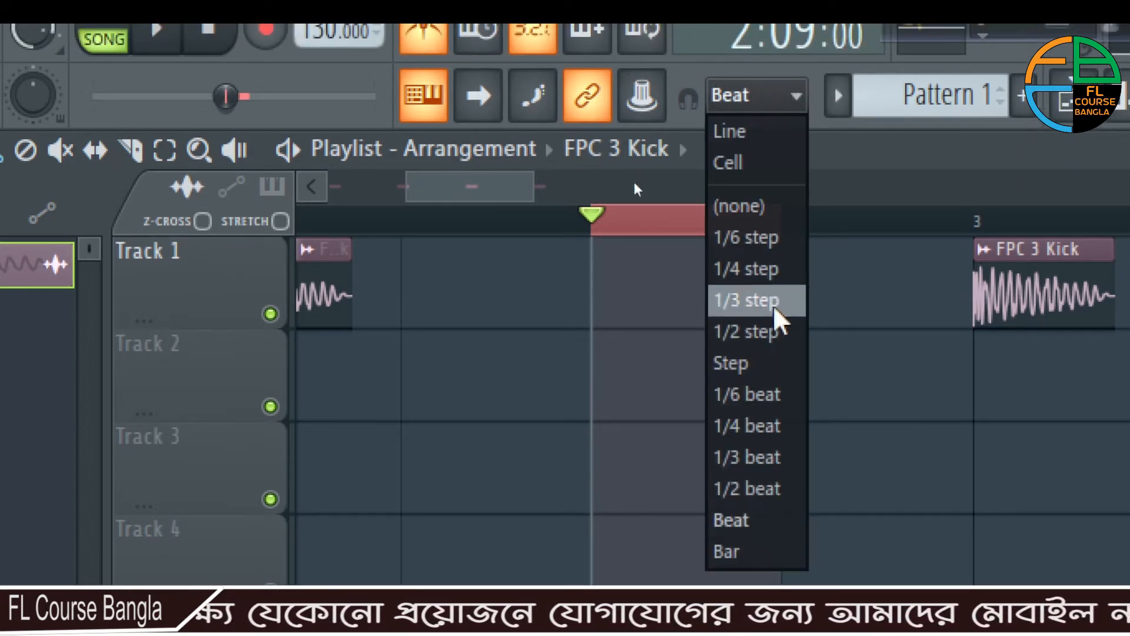
click(759, 490)
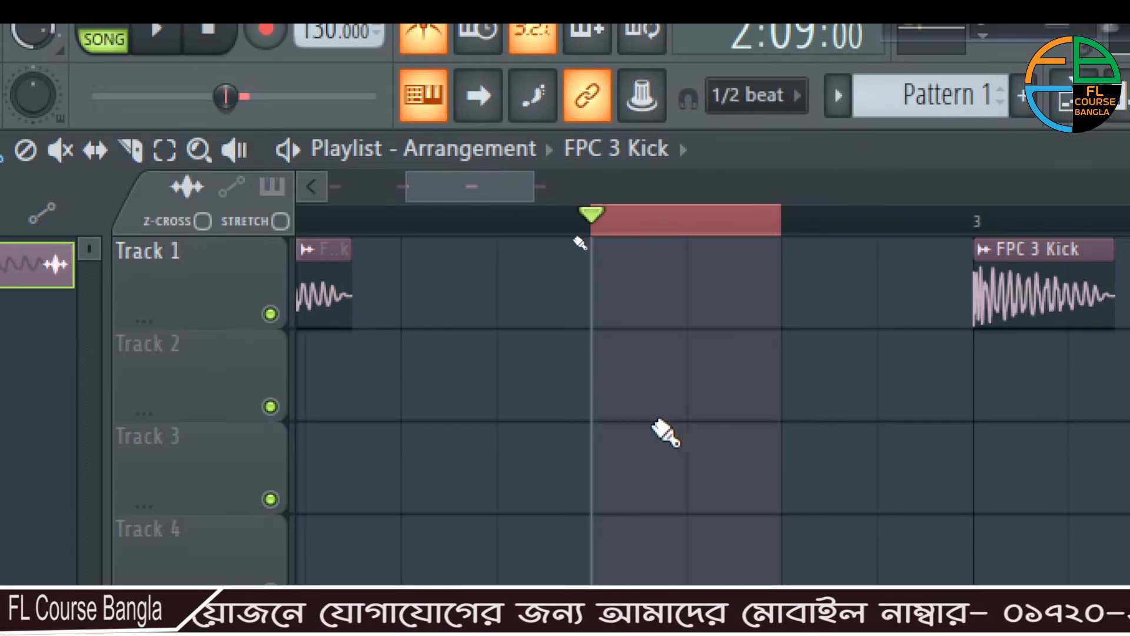
scroll(688, 288, down, 4)
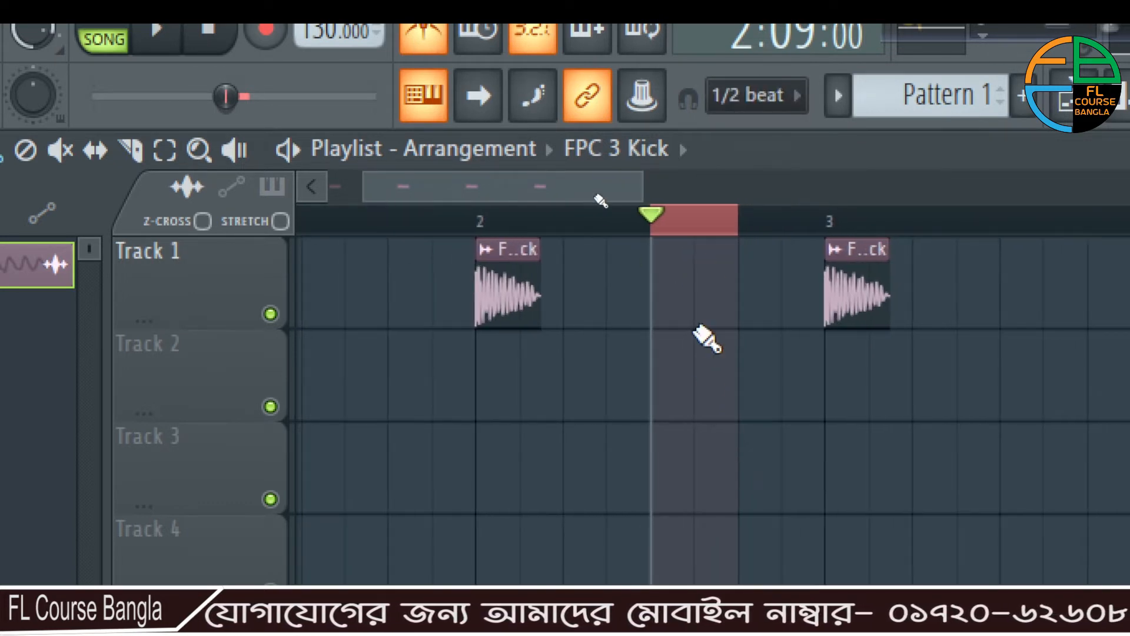
click(665, 376)
click(694, 480)
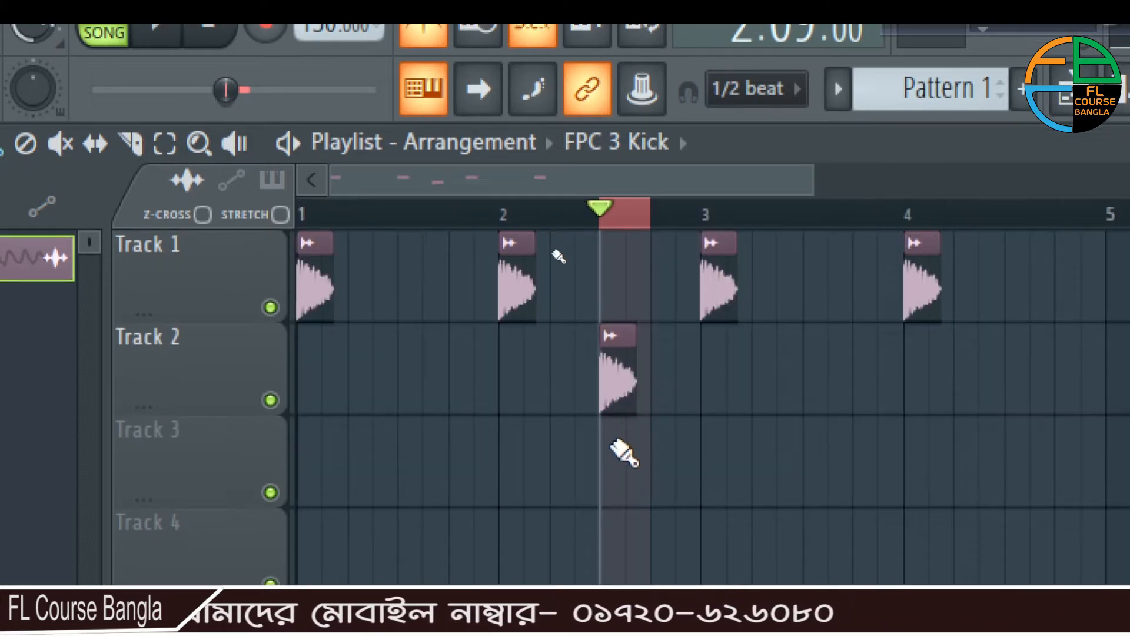
scroll(622, 452, up, 4)
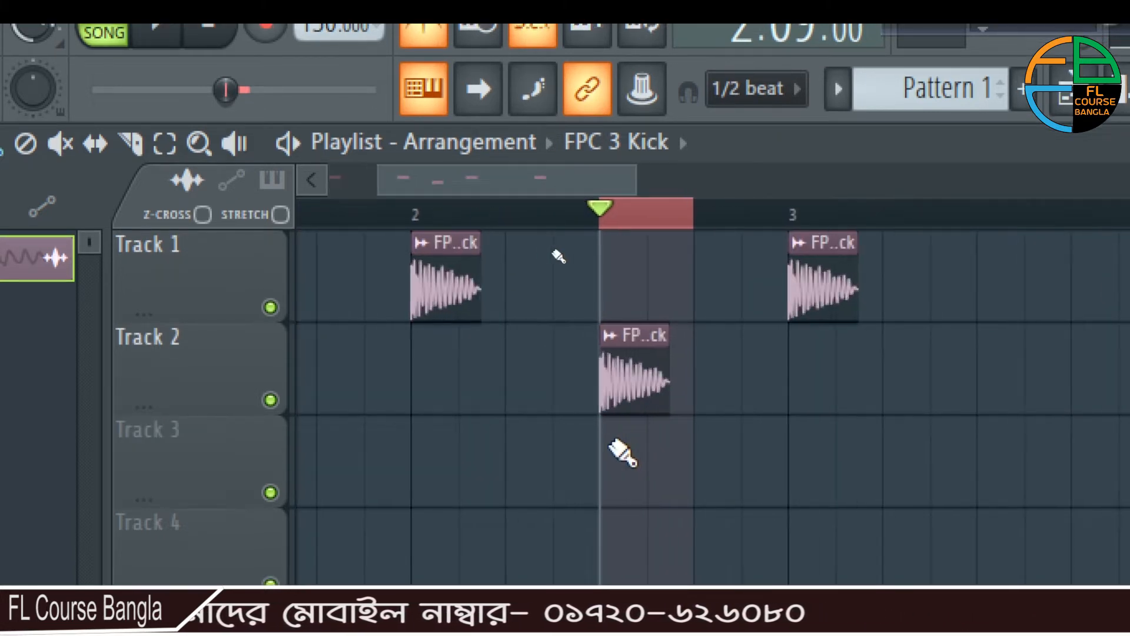
click(701, 461)
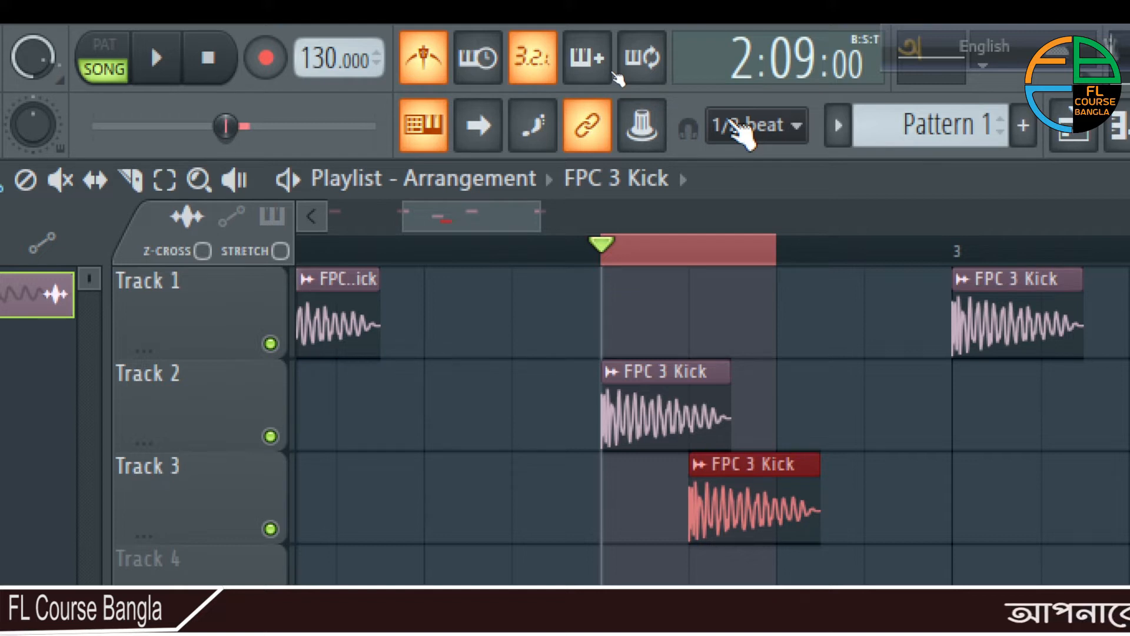
- Set the global snap to 1/3 beat and place kicks at one third and two thirds of the selected beat on Tracks 4 and 5
click(783, 125)
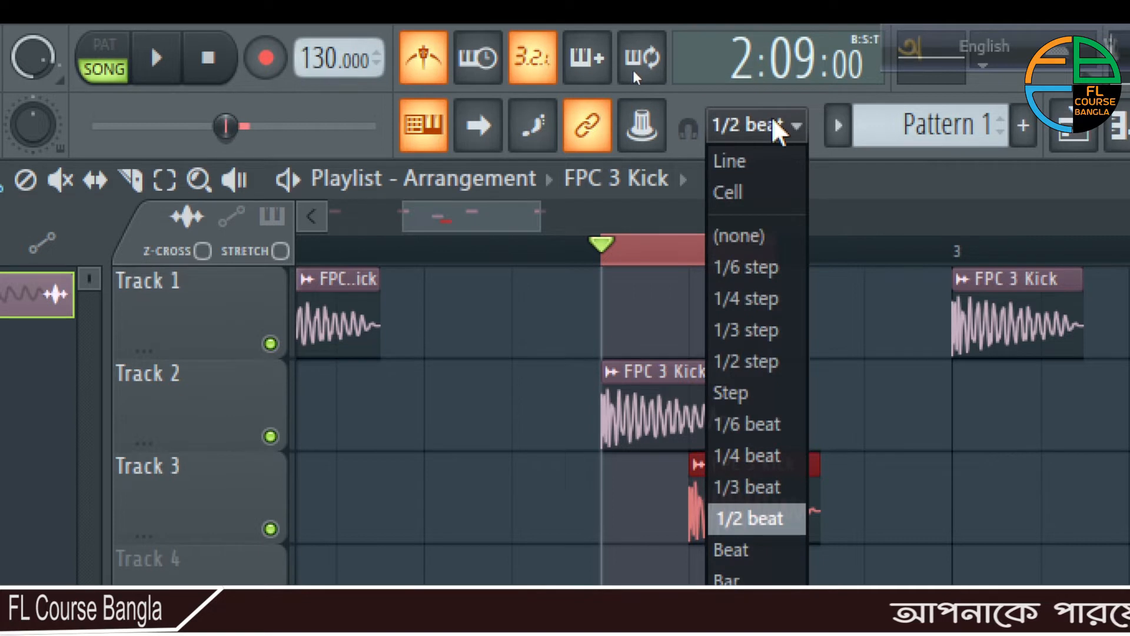
click(751, 500)
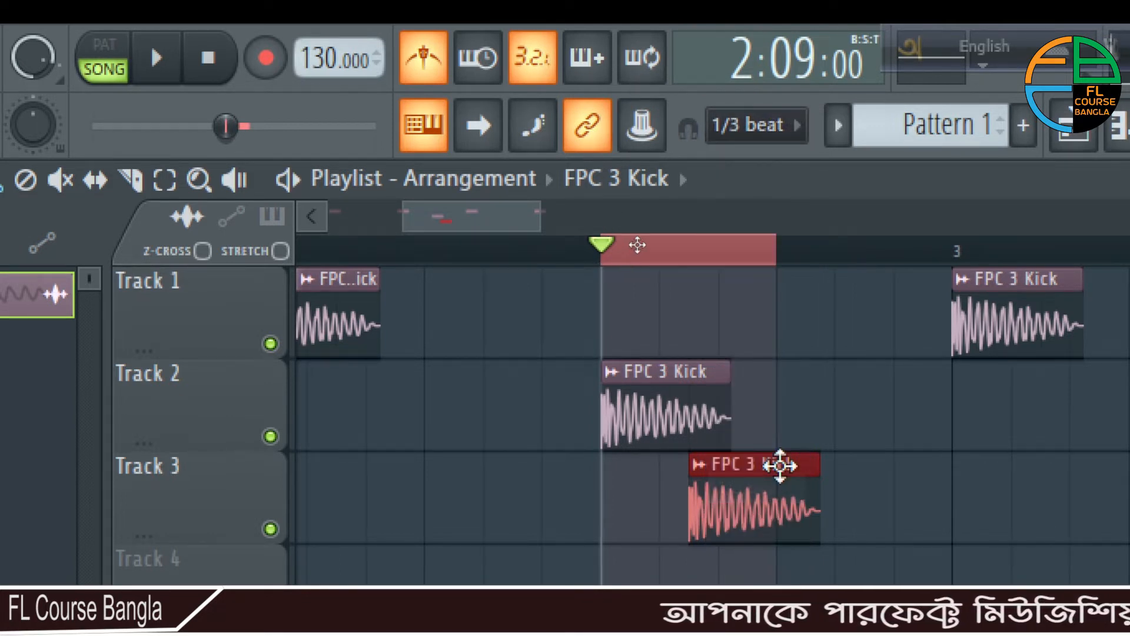
scroll(695, 471, down, 2)
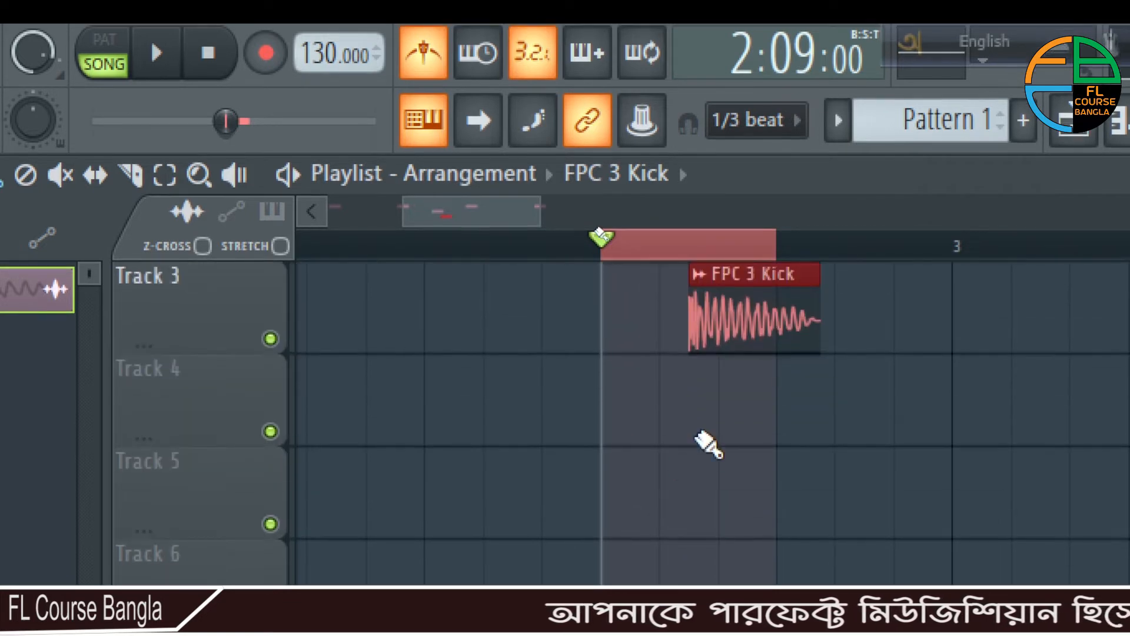
click(662, 403)
click(716, 506)
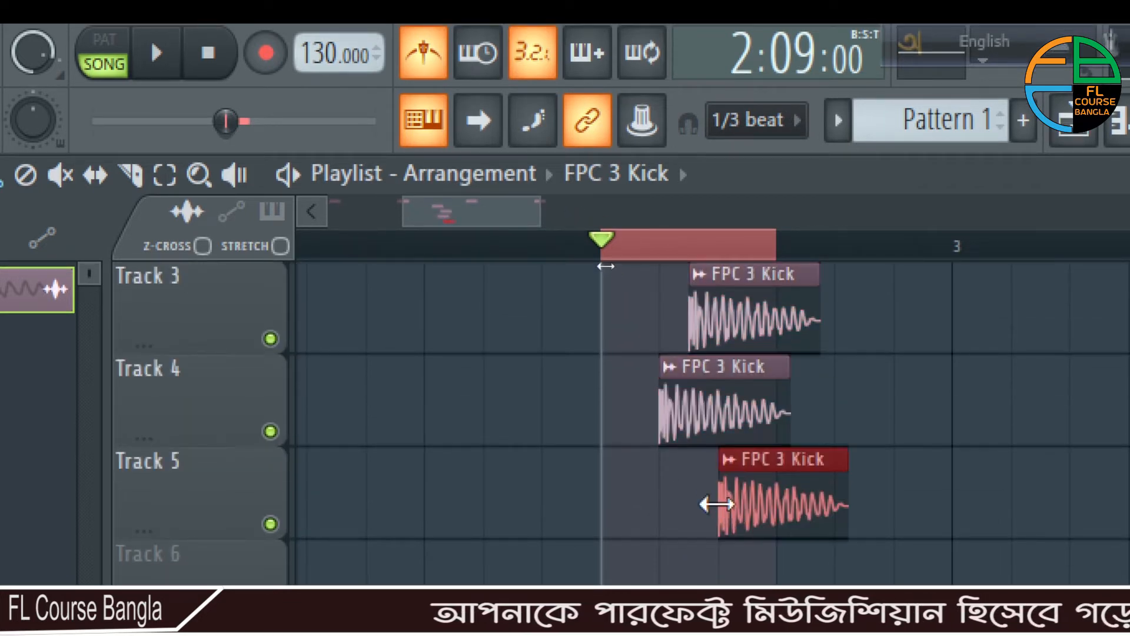
- Delete the half-beat kick from Track 3 and arrange the two 1/3-beat kicks on Tracks 3 and 4
scroll(731, 475, up, 2)
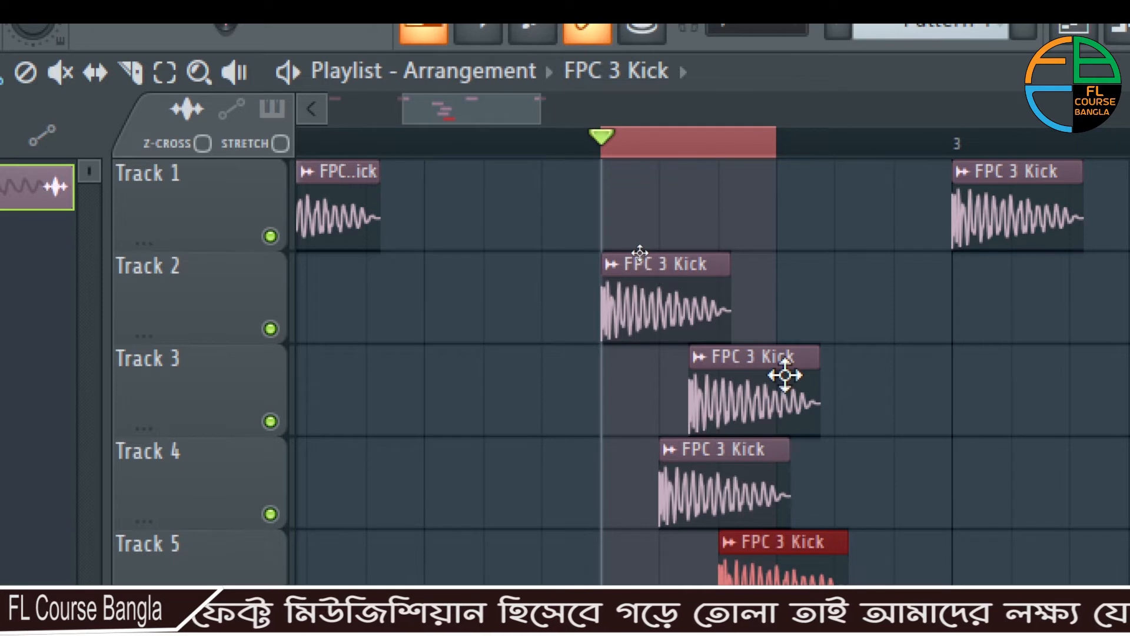
click(715, 391)
right_click(699, 390)
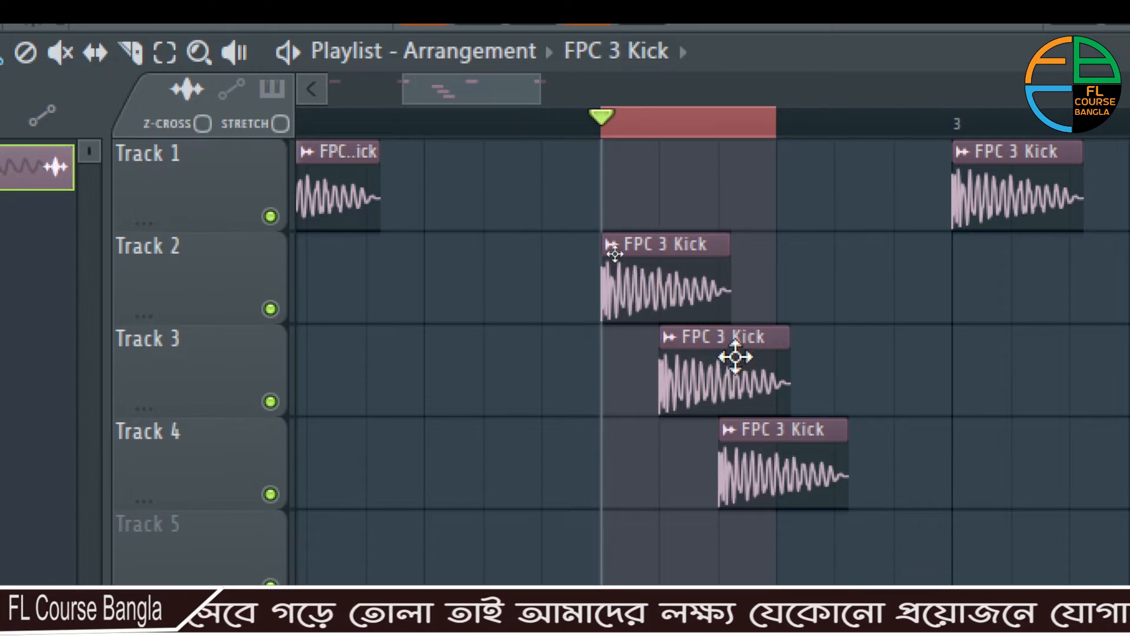
- Set the global snap to 1/4 beat
scroll(725, 471, down, 2)
scroll(742, 454, down, 1)
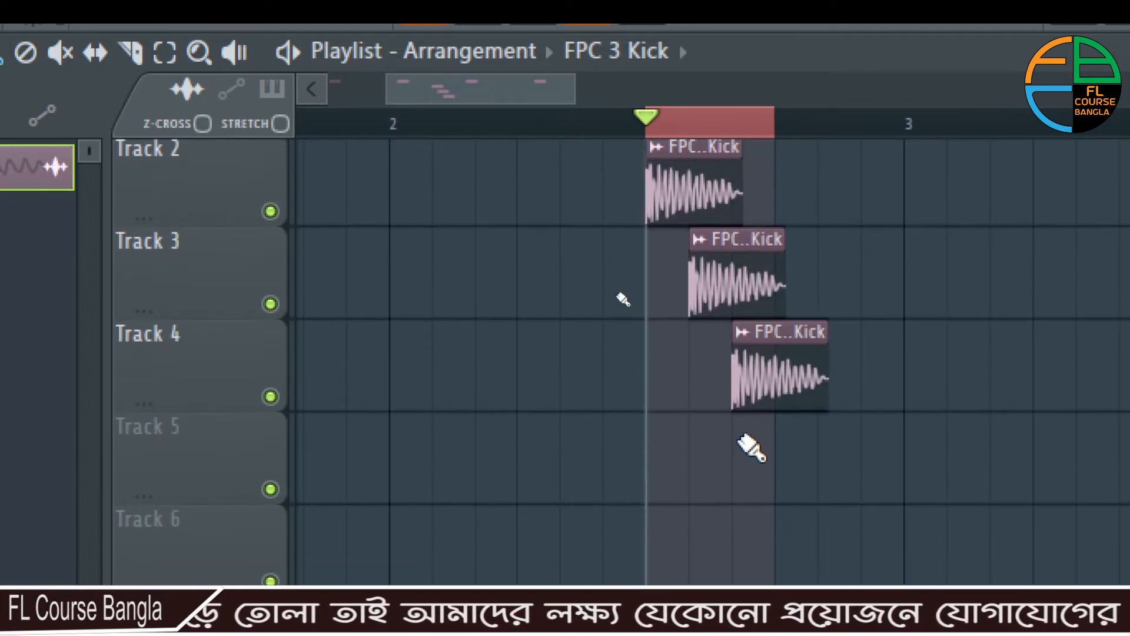
scroll(759, 412, up, 1)
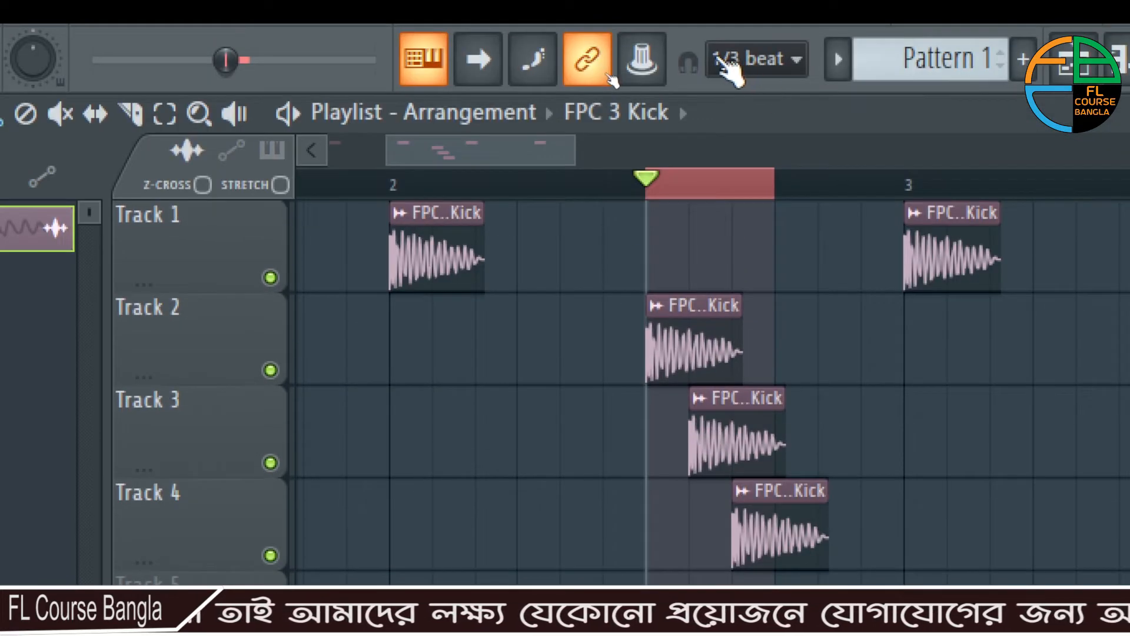
click(753, 64)
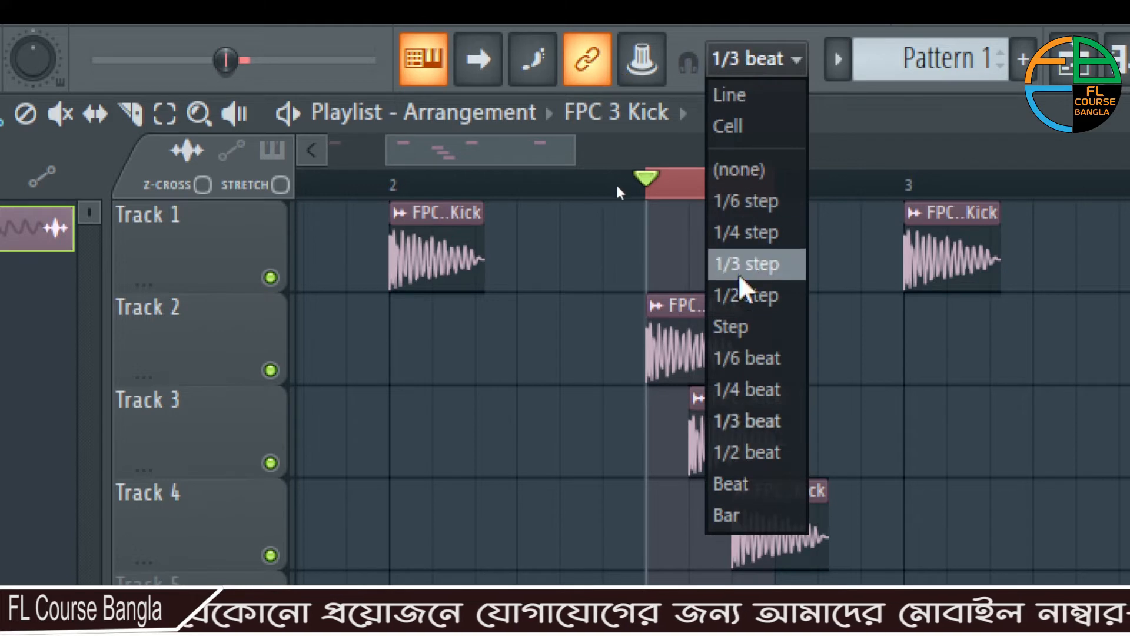
click(769, 393)
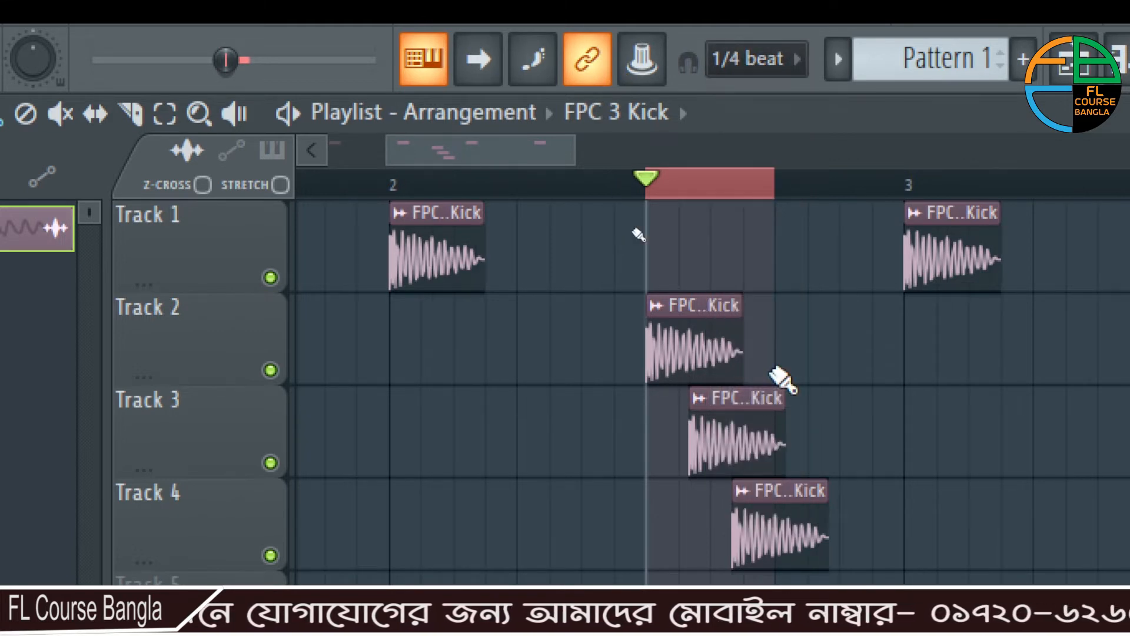
- Delete the two 1/3-beat kicks from Tracks 3 and 4, keeping the kick on Track 2
scroll(783, 377, down, 2)
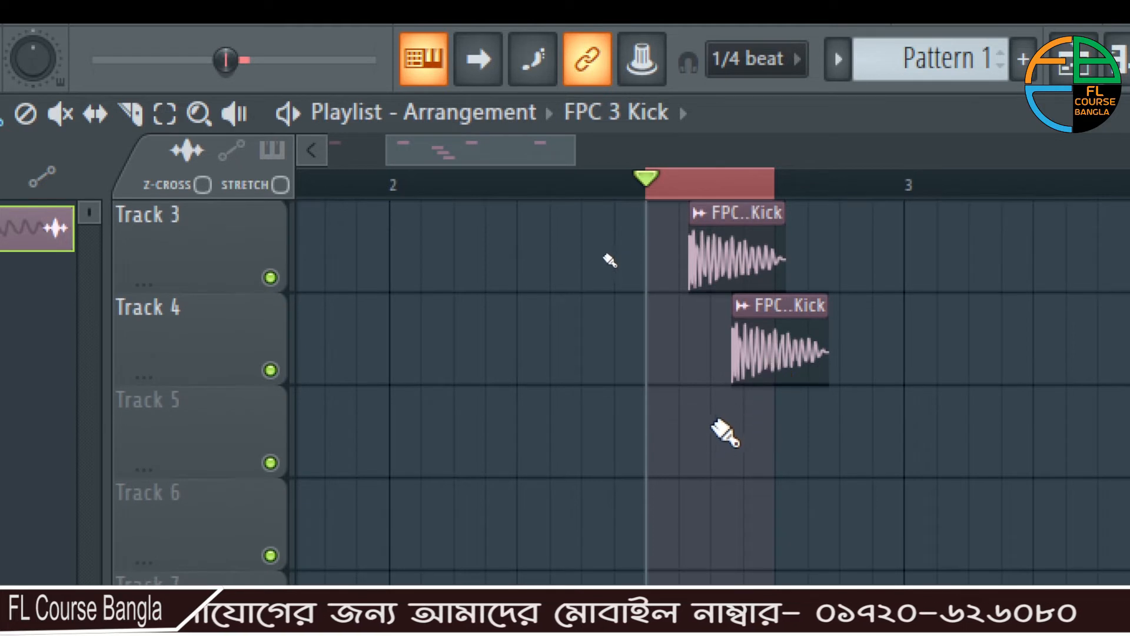
scroll(756, 459, down, 1)
ctrl+scroll(757, 459, down, 4)
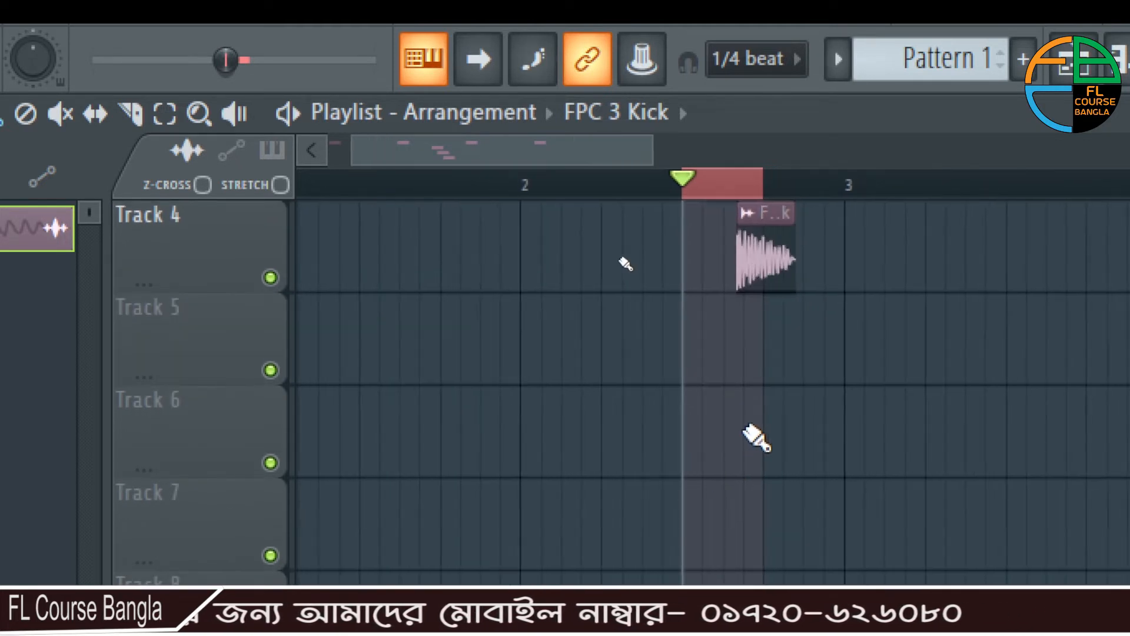
scroll(714, 400, up, 2)
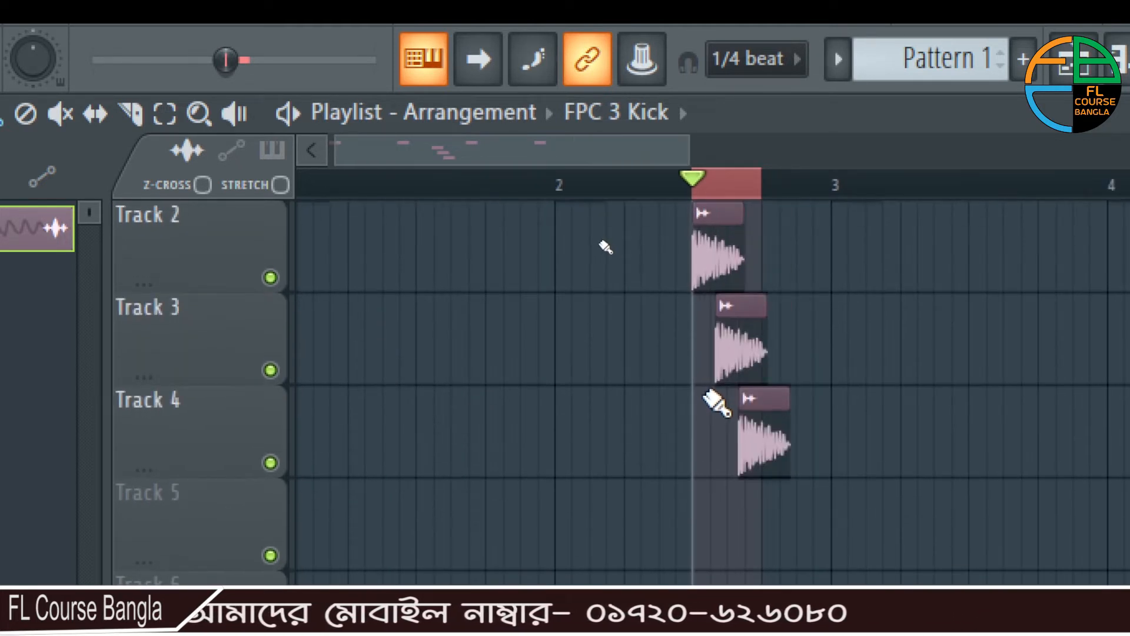
ctrl+scroll(665, 394, down, 3)
scroll(571, 382, up, 1)
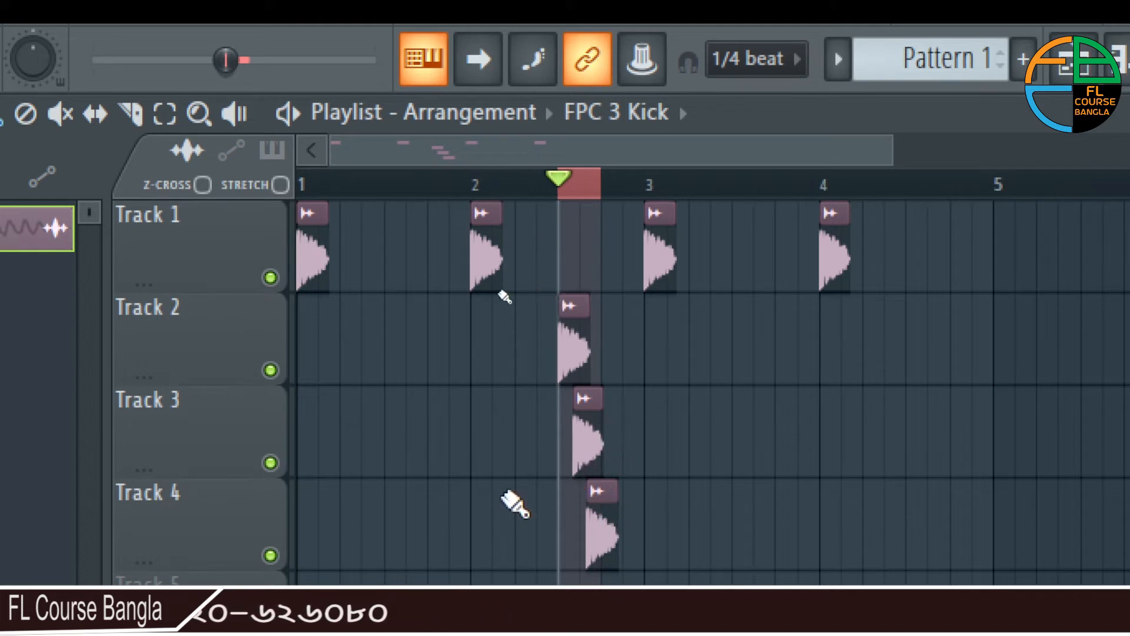
ctrl+scroll(517, 495, up, 4)
ctrl+scroll(691, 453, up, 1)
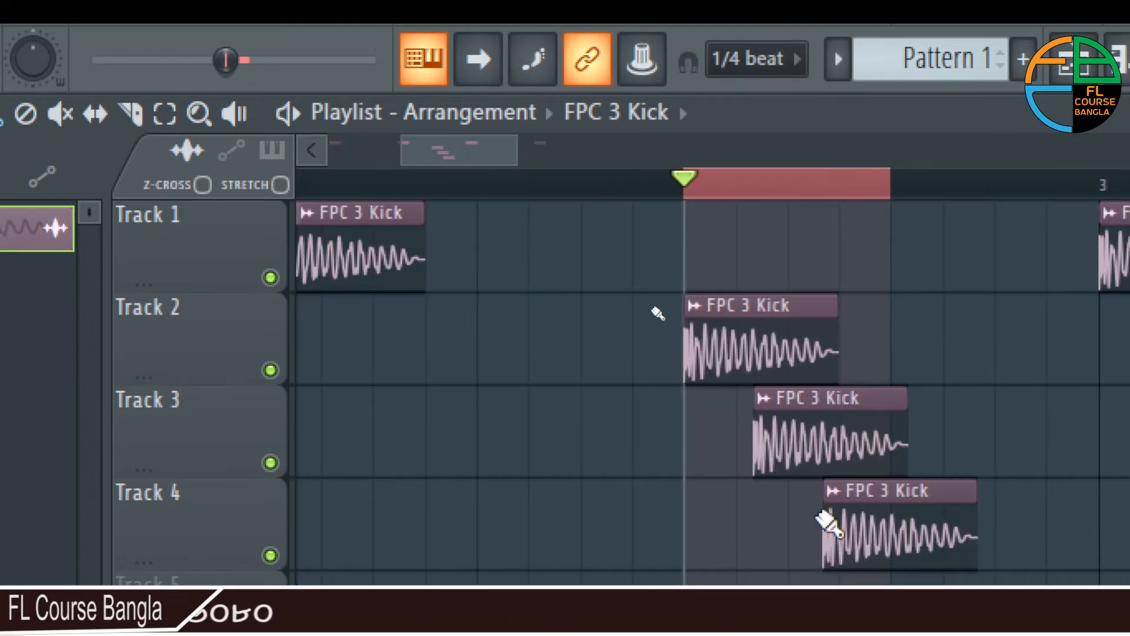
right_click(854, 520)
right_click(778, 400)
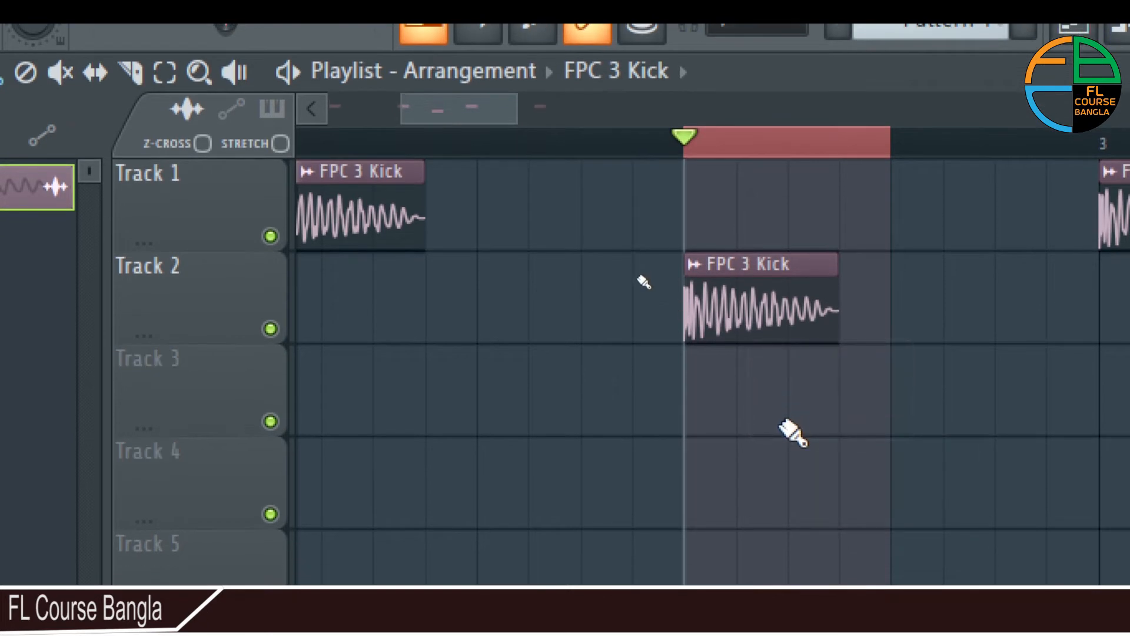
- Place FPC 3 Kick clips at successive quarter-beat positions within the selected beat on Tracks 3, 4 and 5
click(737, 371)
click(783, 497)
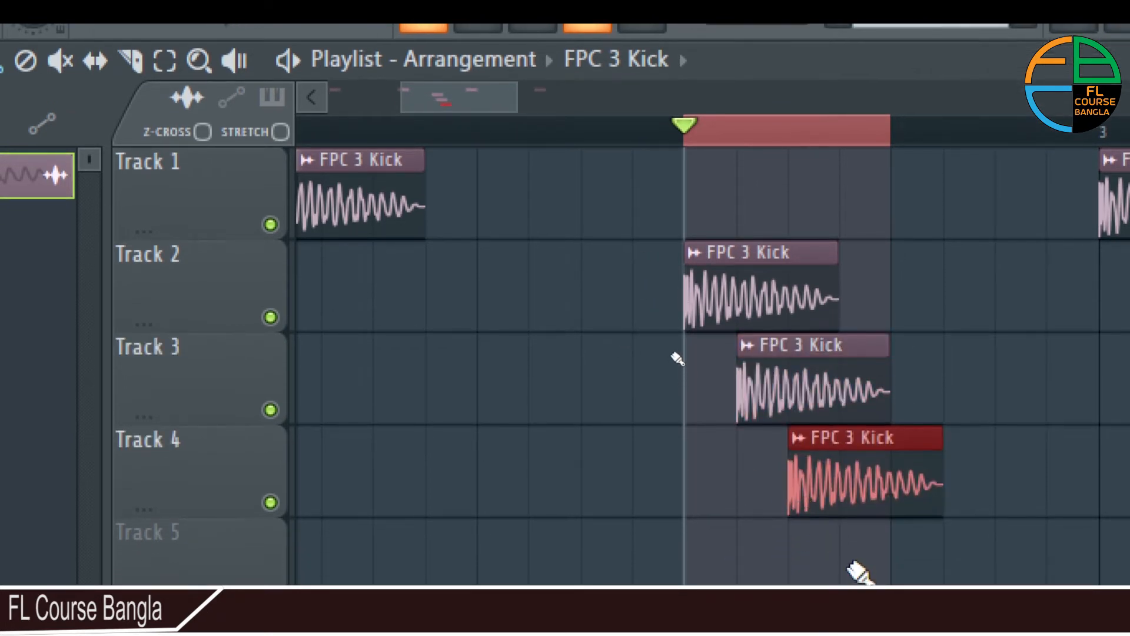
click(847, 574)
scroll(856, 428, down, 3)
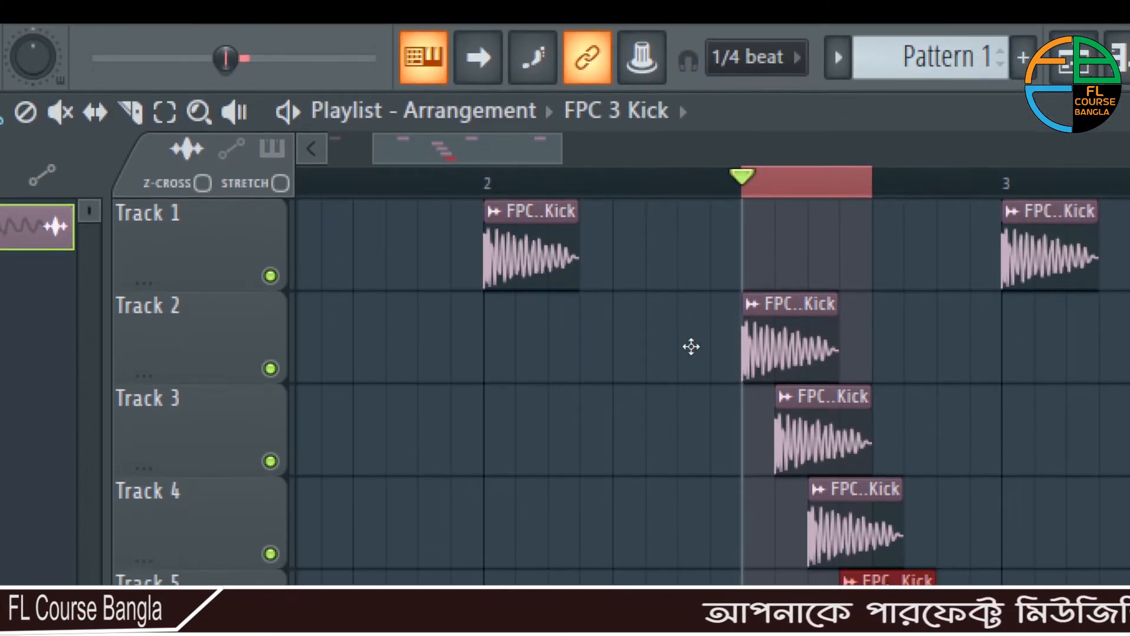
- Delete the remaining kick clips from Tracks 2 to 5 and set the global snap to 1/6 beat
right_click(858, 520)
right_click(836, 433)
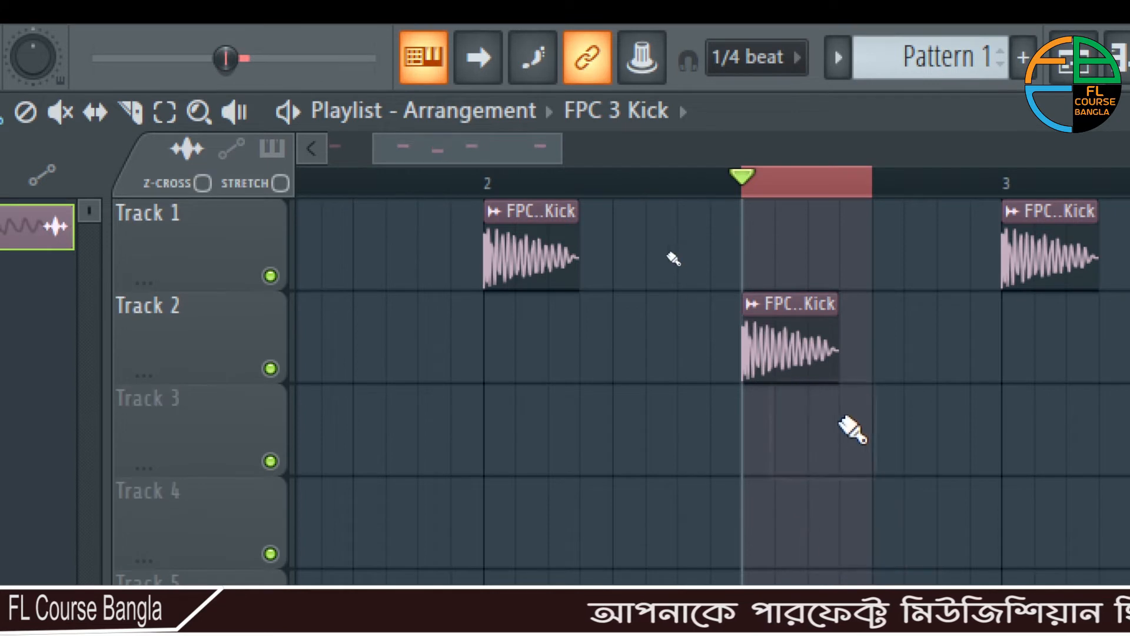
click(765, 57)
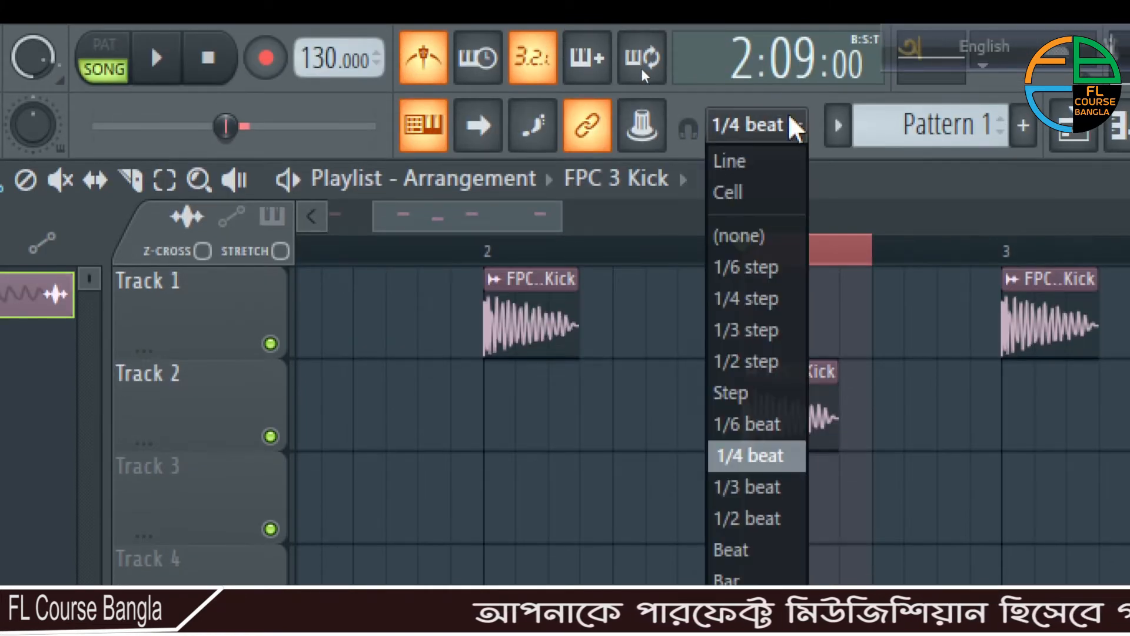
click(744, 425)
scroll(801, 485, down, 2)
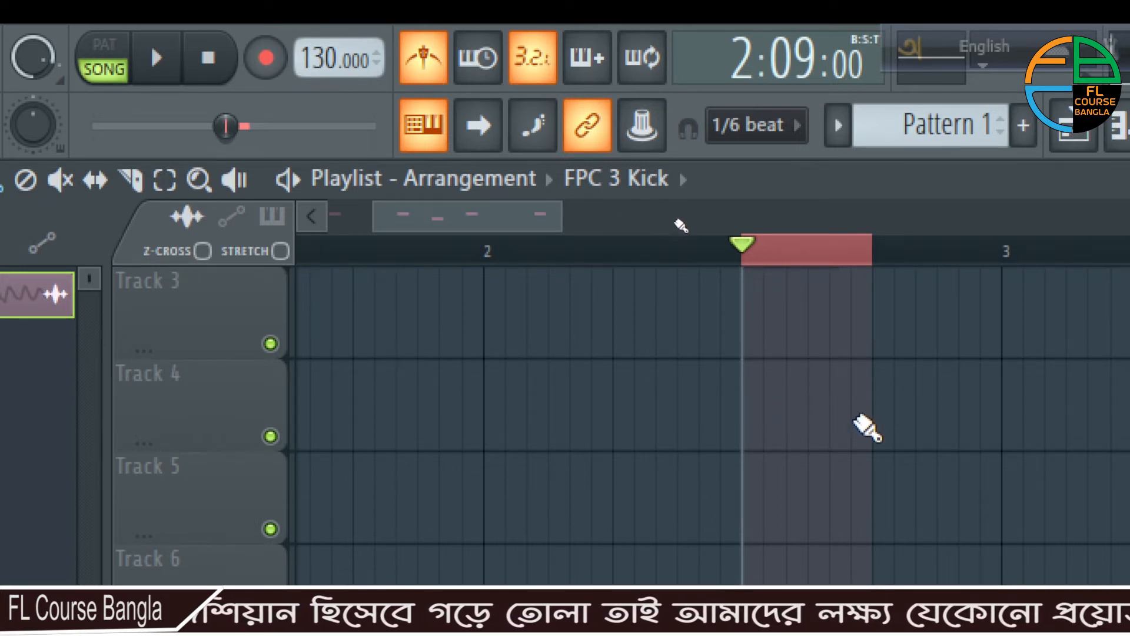
scroll(863, 411, up, 2)
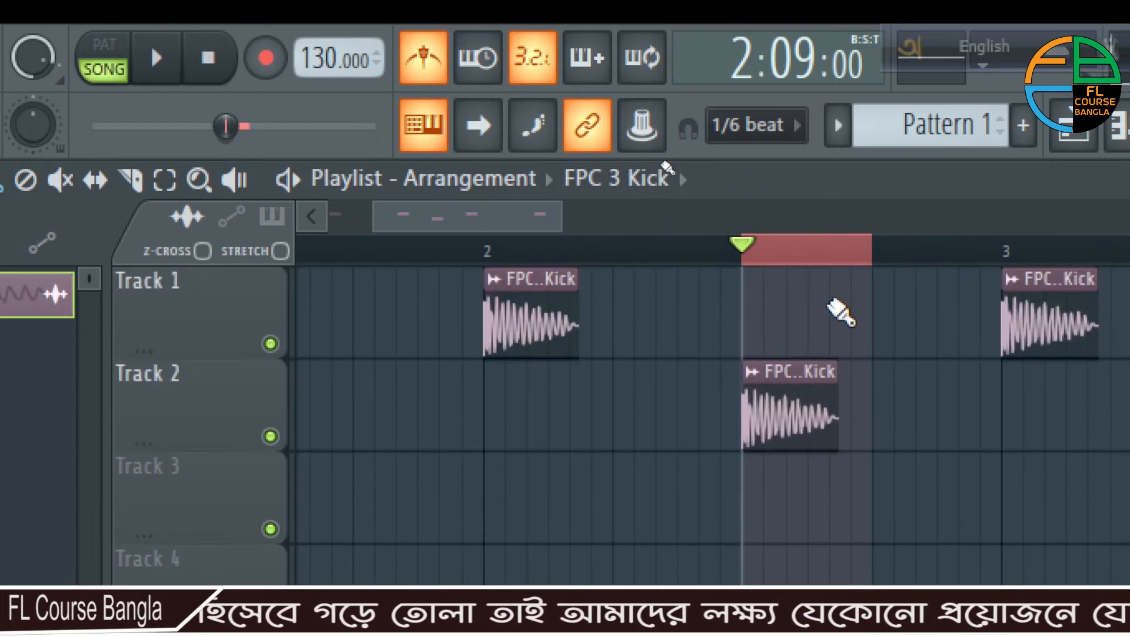
right_click(789, 424)
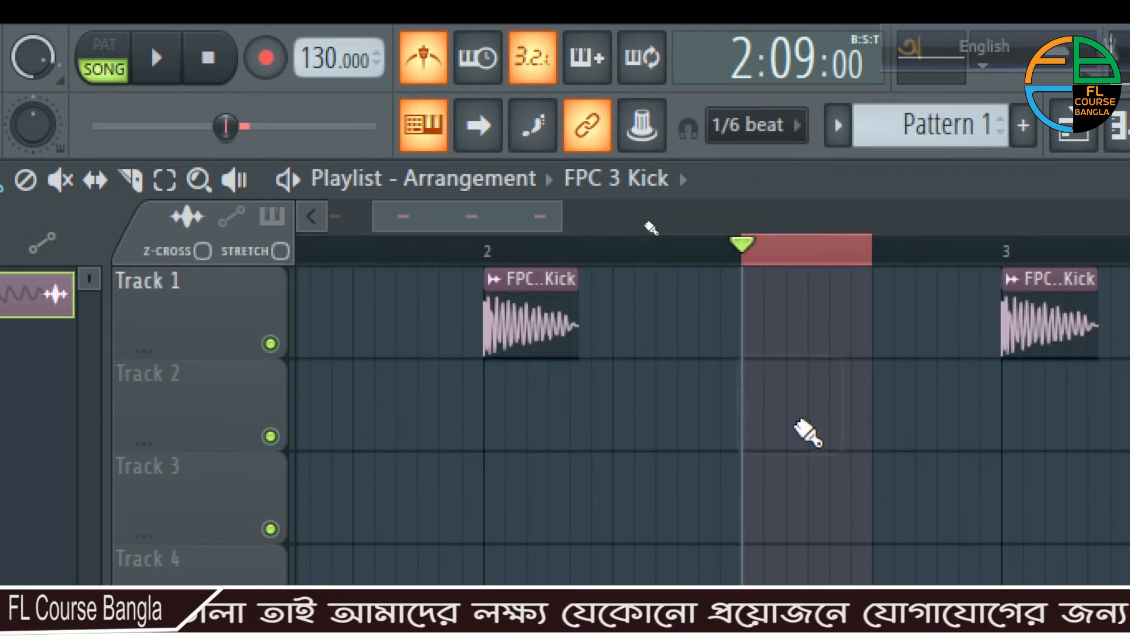
- Examine how the 1/6-beat snap divides the bars between the Track 1 kicks at several zoom levels
scroll(704, 218, down, 4)
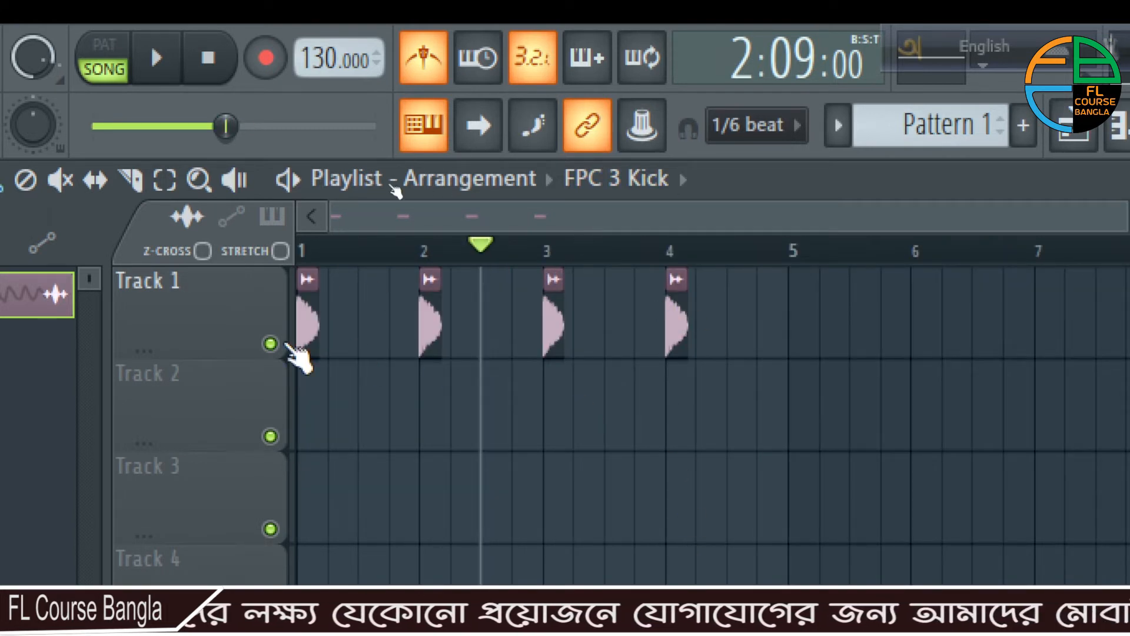
scroll(629, 216, down, 1)
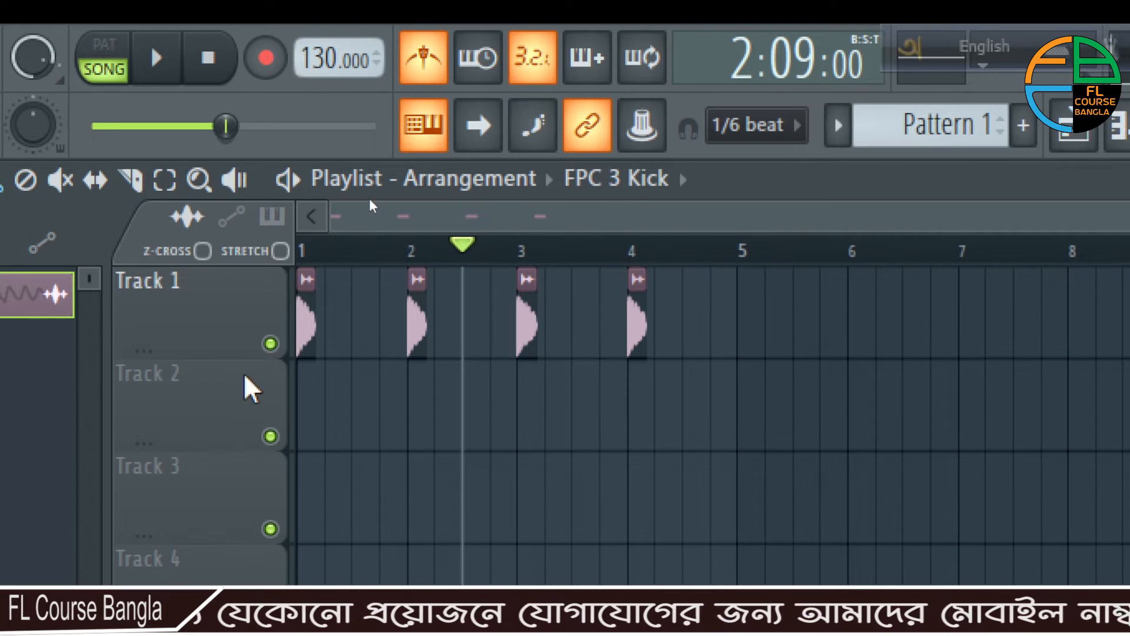
scroll(286, 391, up, 3)
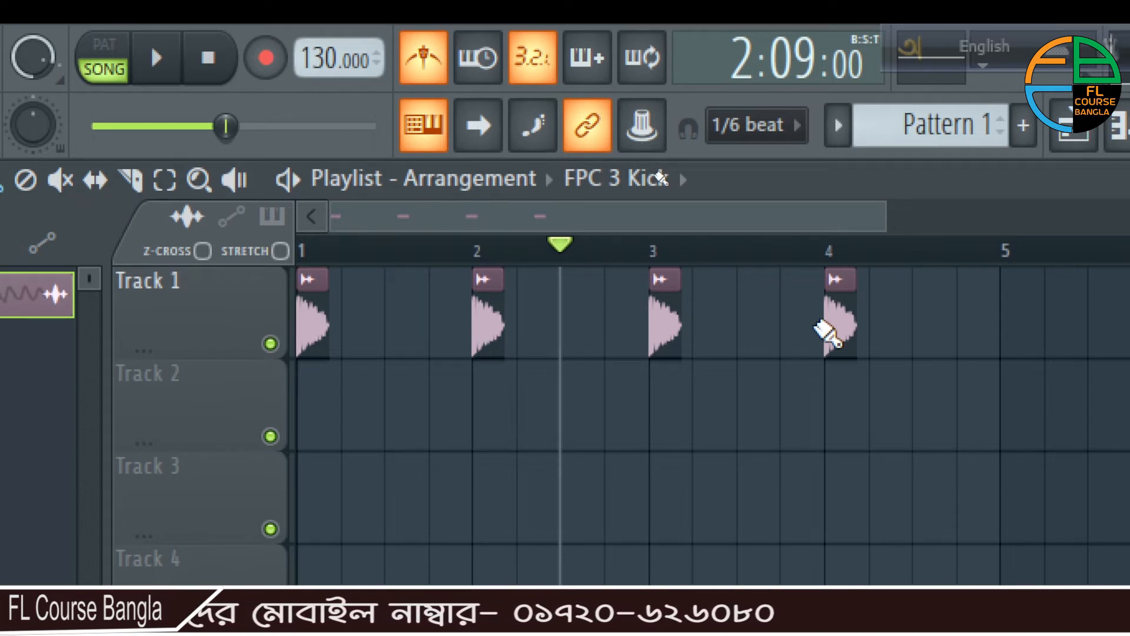
scroll(715, 370, up, 5)
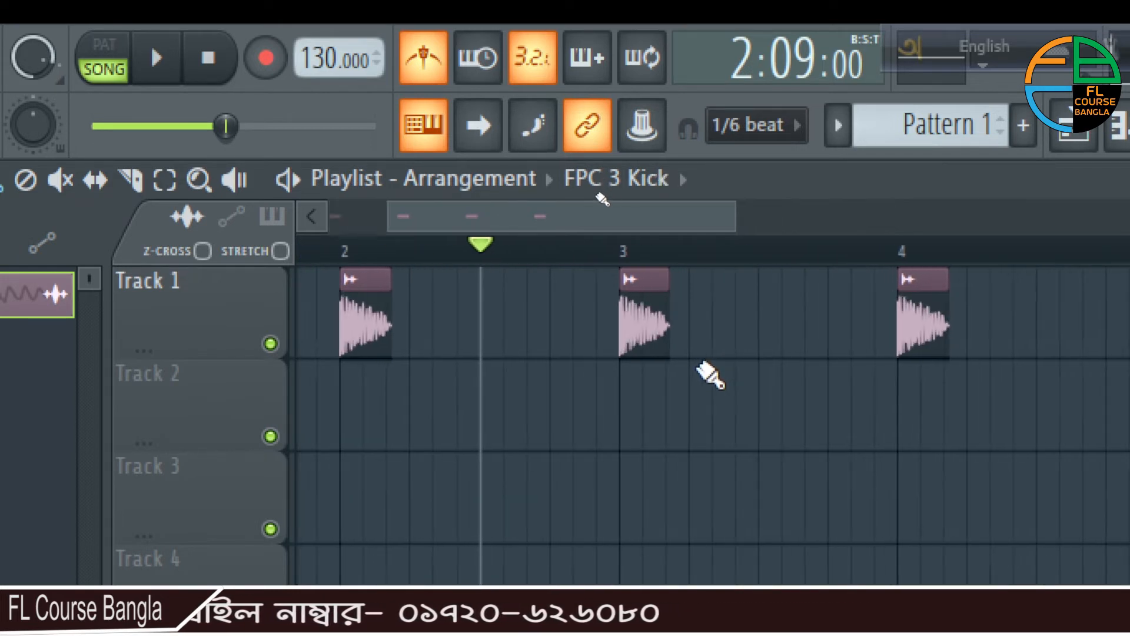
scroll(730, 373, up, 1)
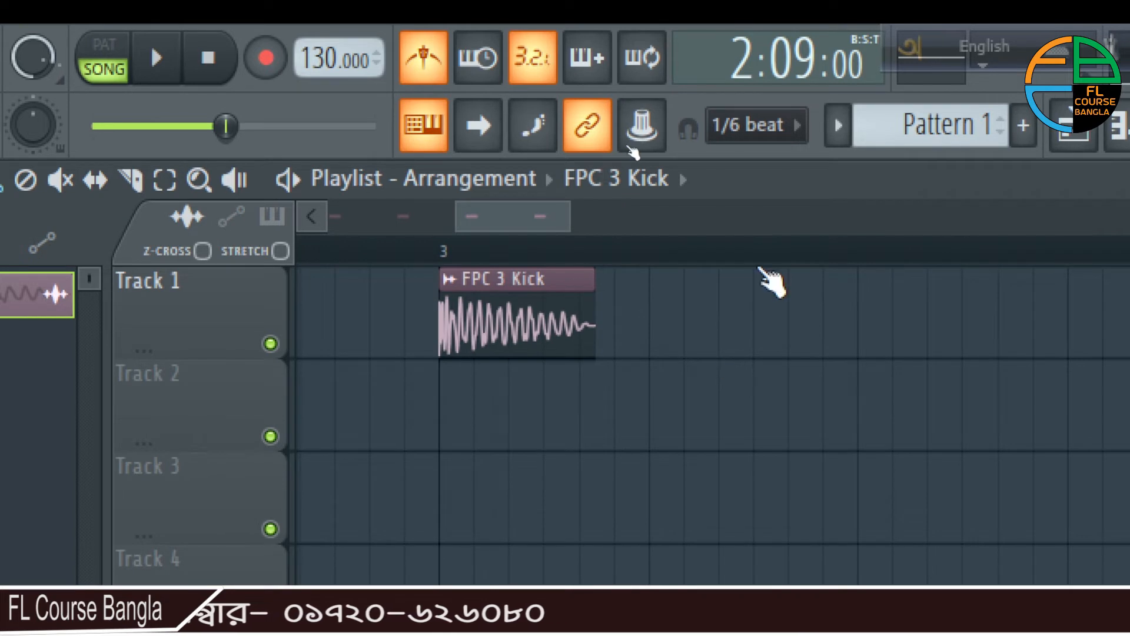
scroll(786, 462, down, 5)
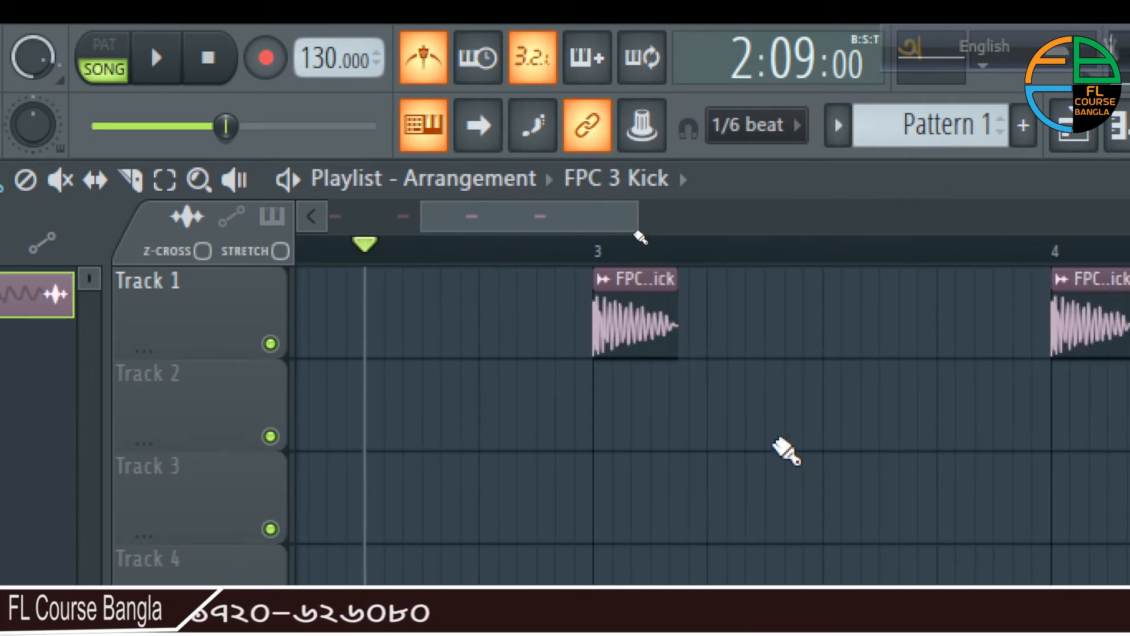
scroll(755, 428, down, 3)
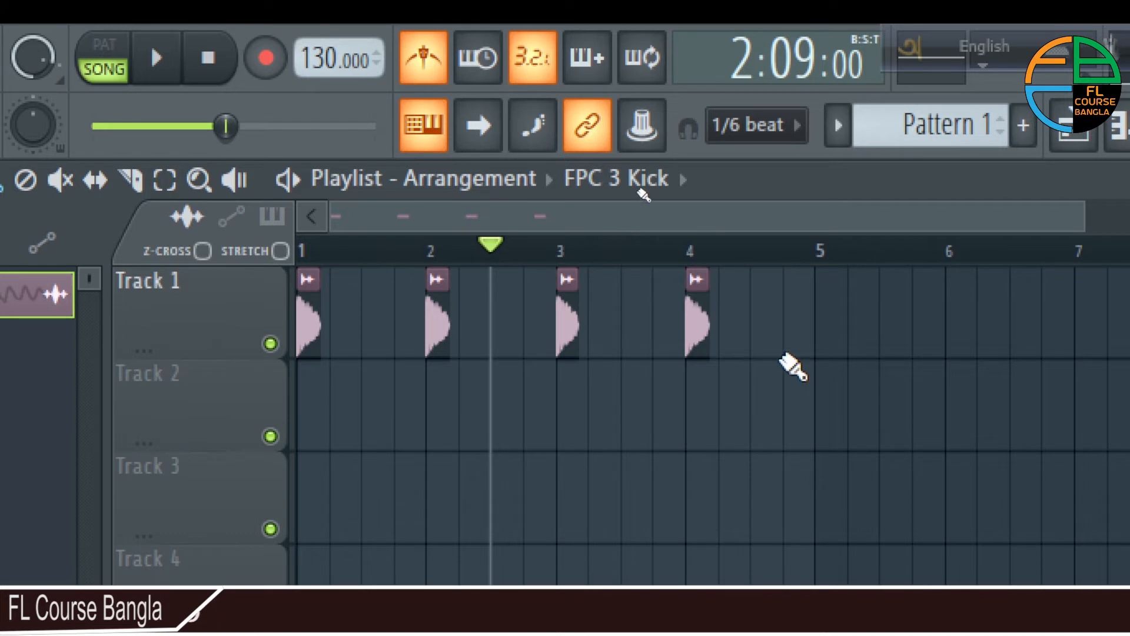
- Set the global snap to Step and check its grid divisions around the Track 1 kicks
click(739, 128)
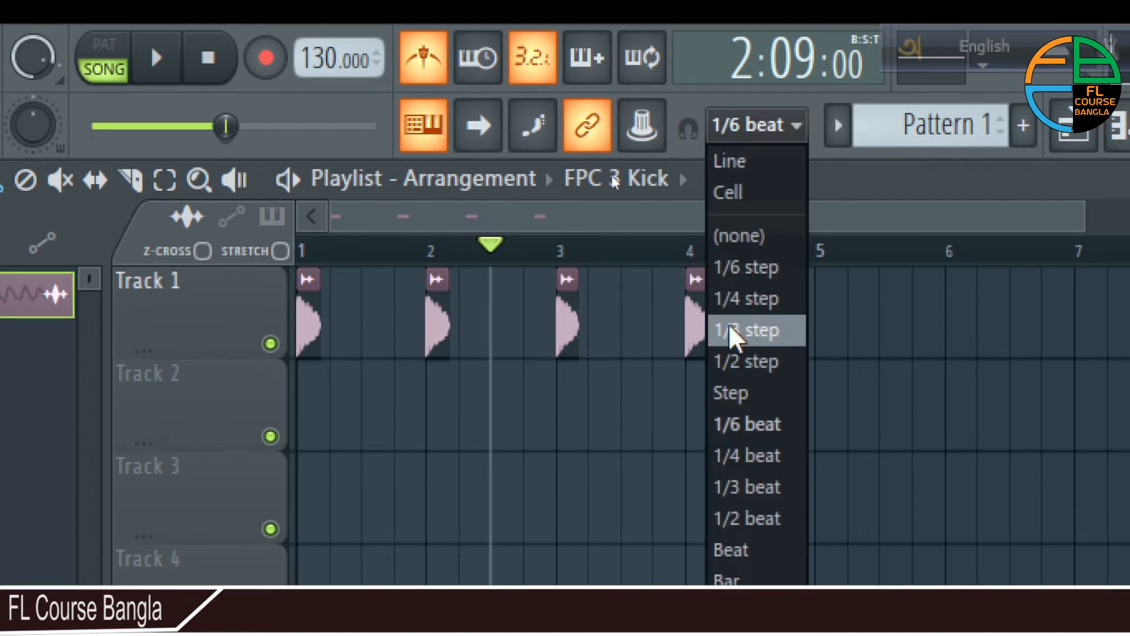
click(739, 395)
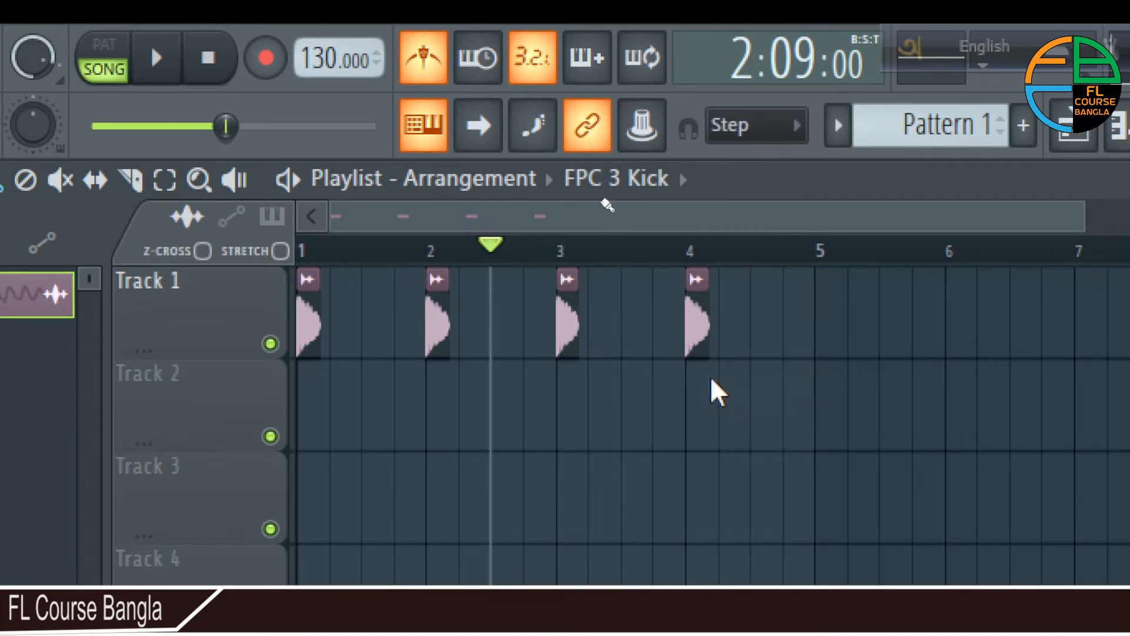
scroll(714, 391, up, 5)
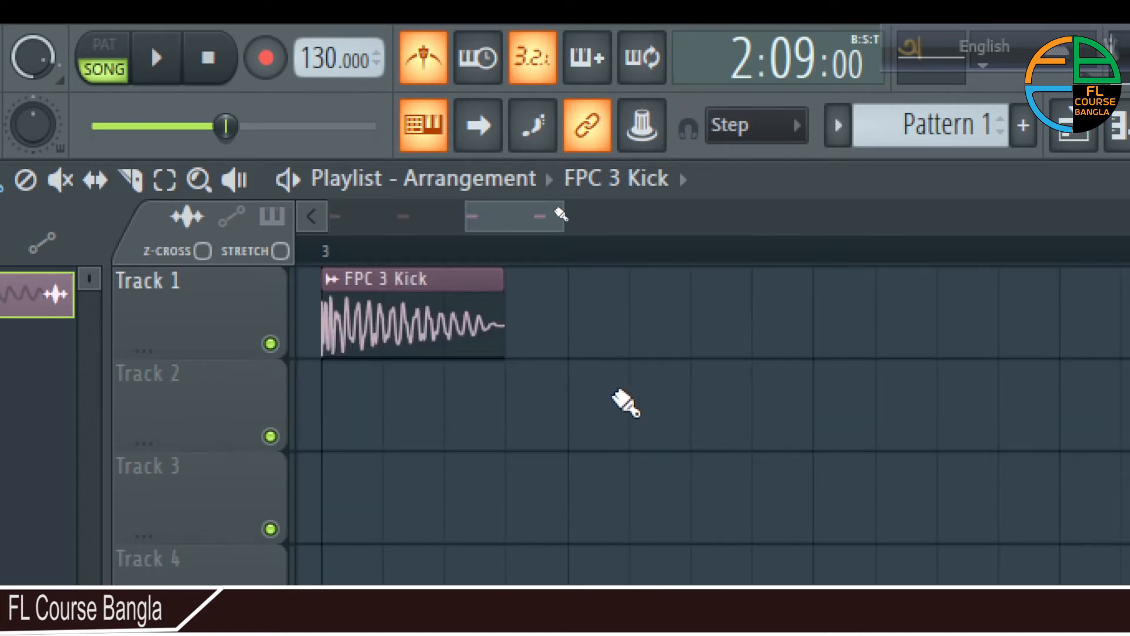
scroll(789, 385, down, 5)
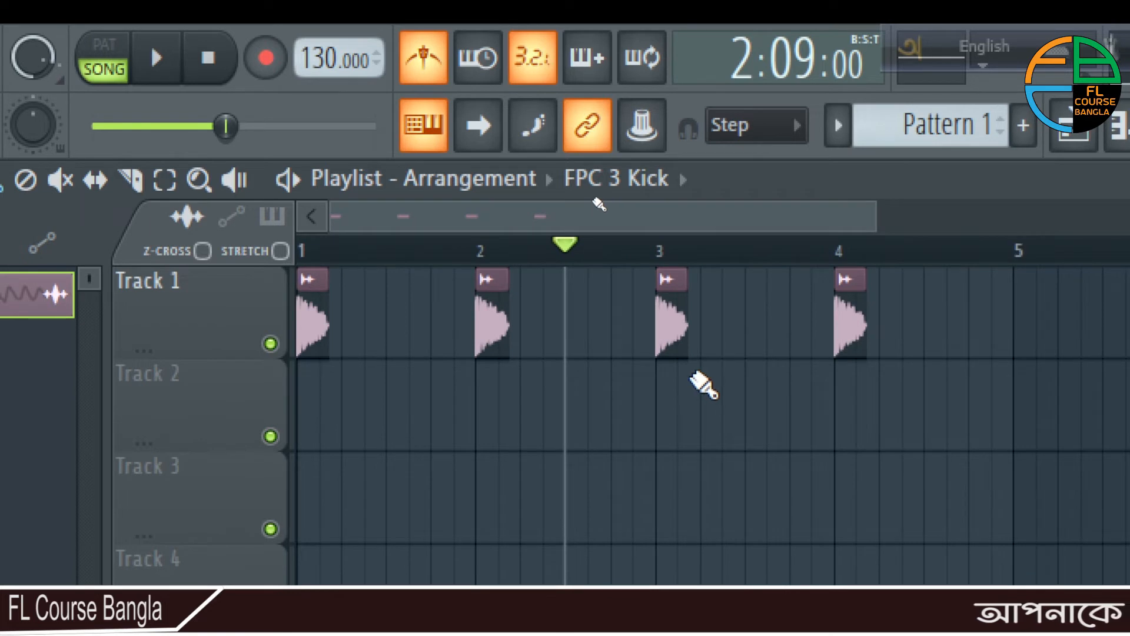
scroll(703, 385, down, 2)
- Set the global snap to 1/2 step and check its grid divisions between bars 3 and 4
click(729, 125)
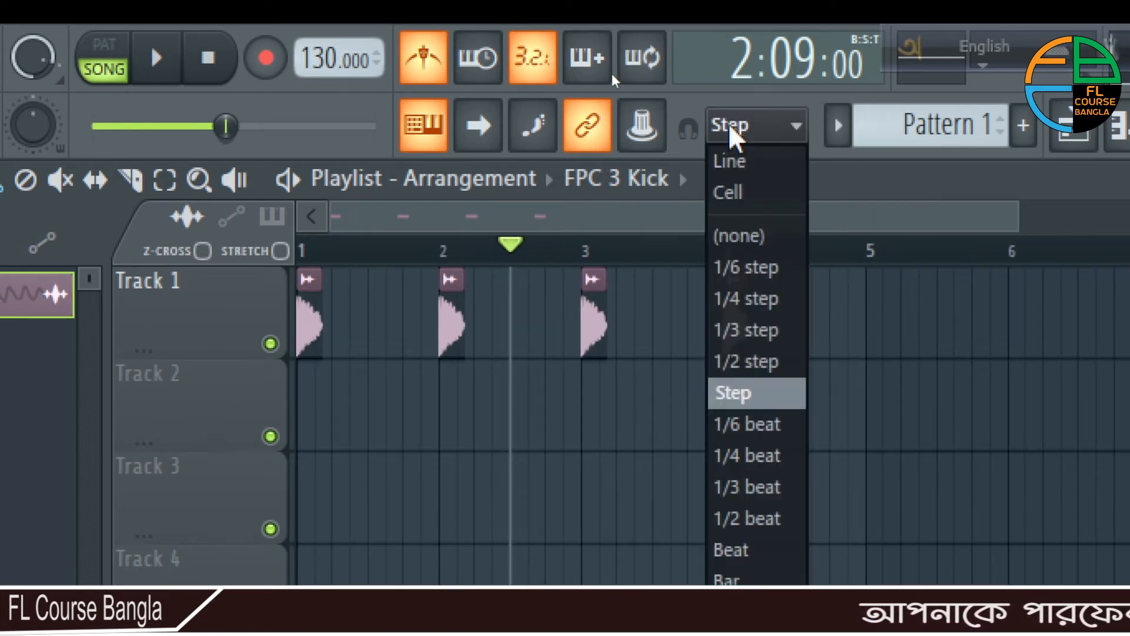
click(754, 362)
scroll(688, 377, up, 4)
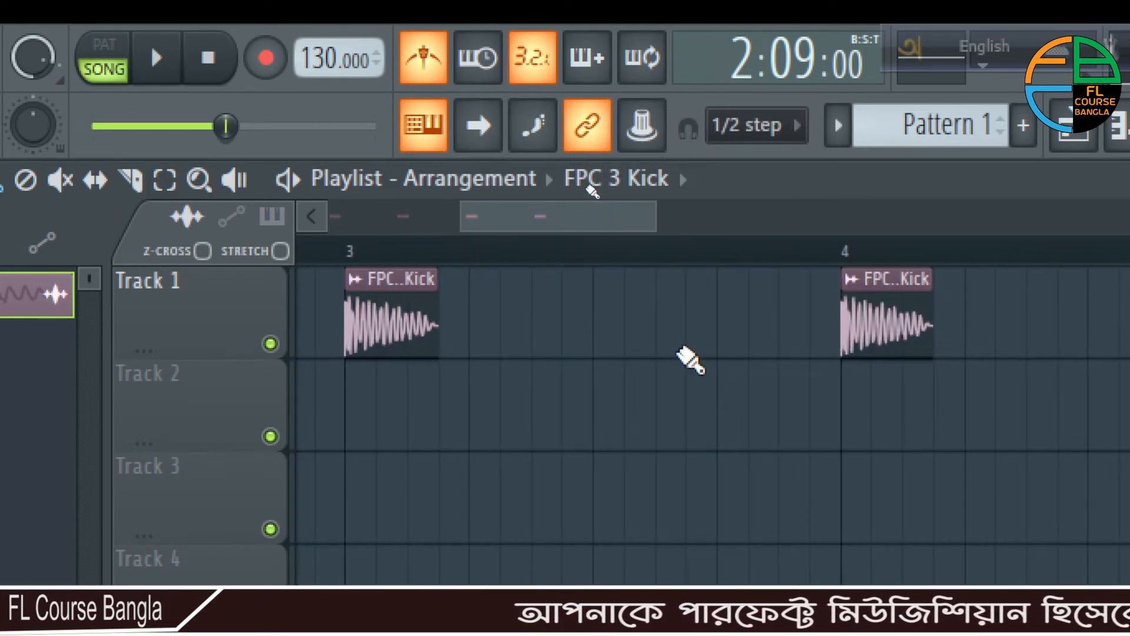
scroll(694, 359, down, 4)
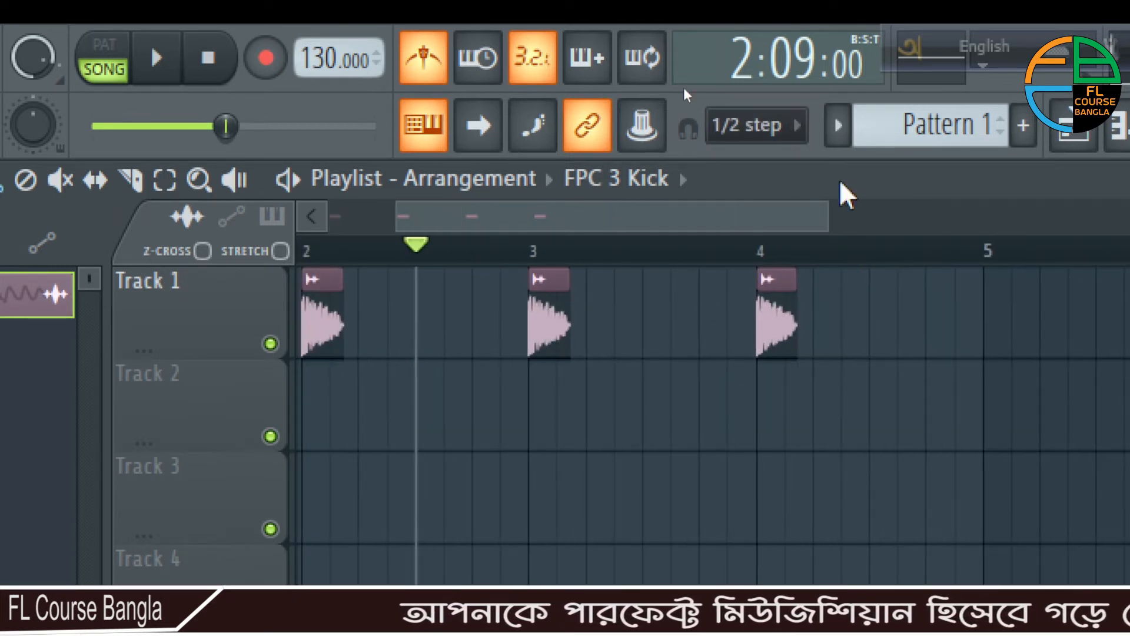
- Set the global snap to Line and check how the playlist grid lines follow the zoom level
click(746, 131)
click(743, 165)
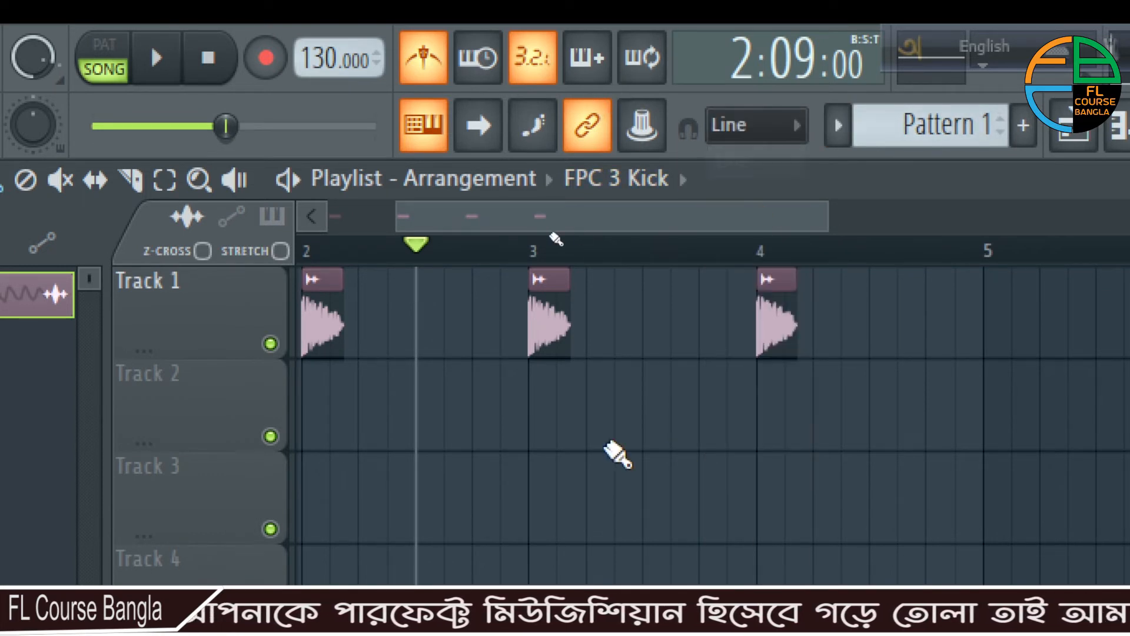
scroll(630, 440, down, 2)
scroll(629, 440, up, 3)
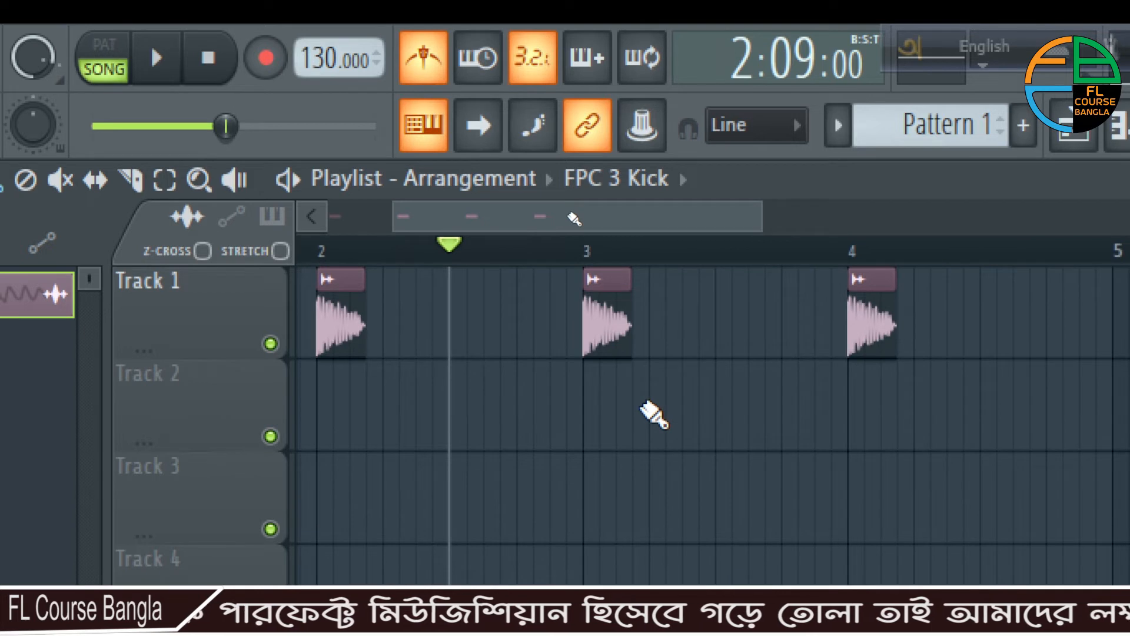
scroll(642, 405, down, 1)
- Make a time selection over the second beat of bar 3 in the playlist
ctrl+click(662, 346)
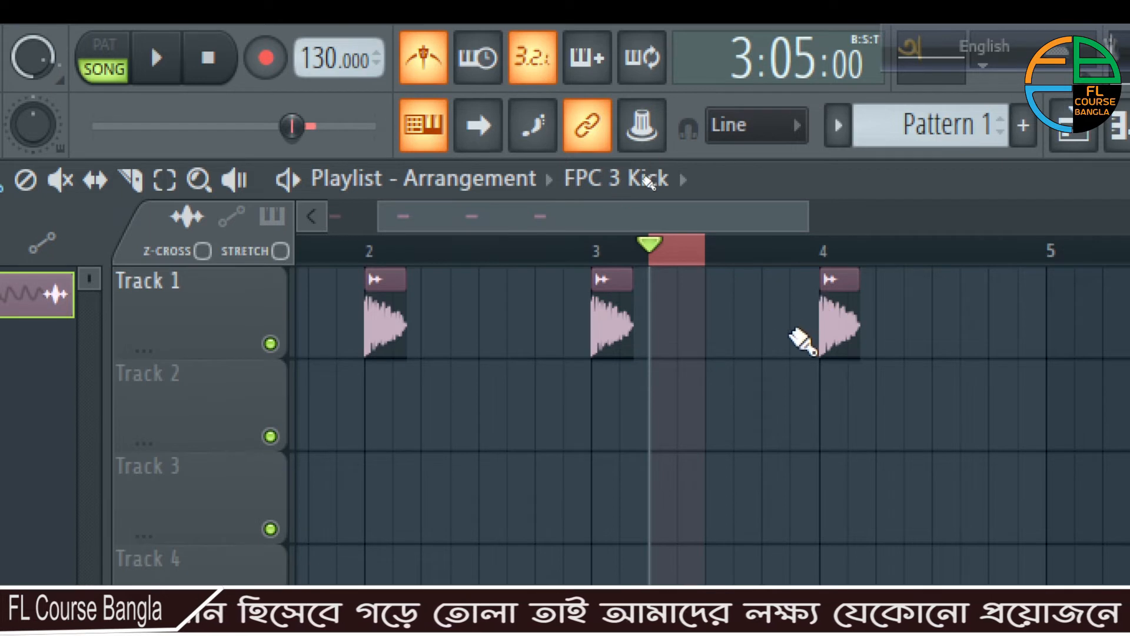
scroll(653, 346, up, 2)
scroll(696, 340, up, 2)
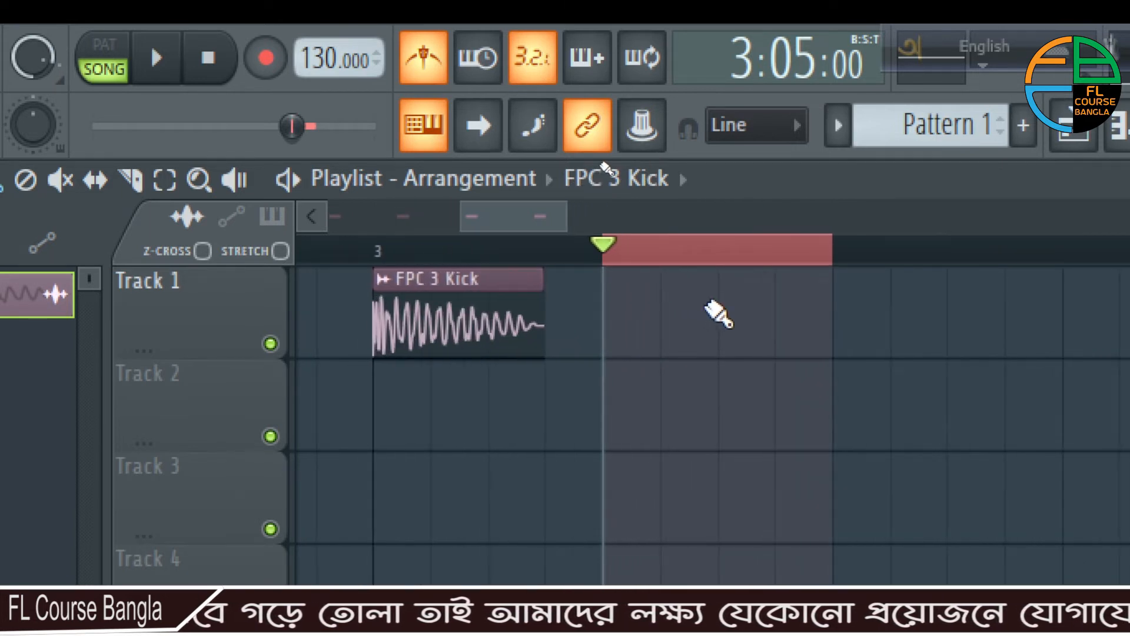
- Set the global snap to 1/2 step and examine how it subdivides the selected beat in bar 3
click(757, 125)
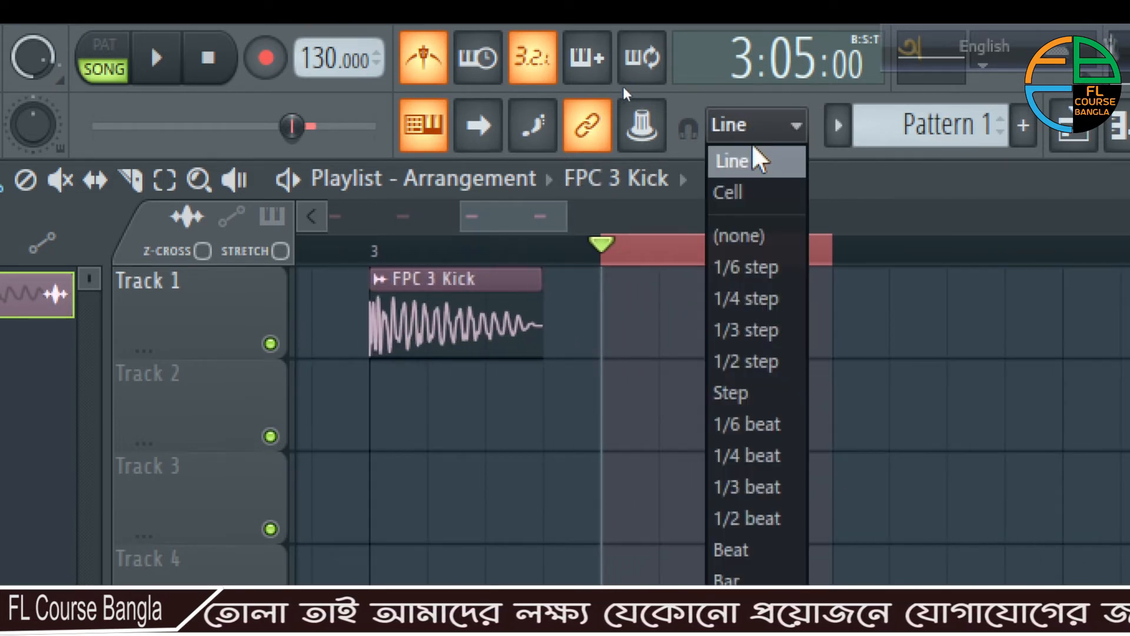
click(760, 361)
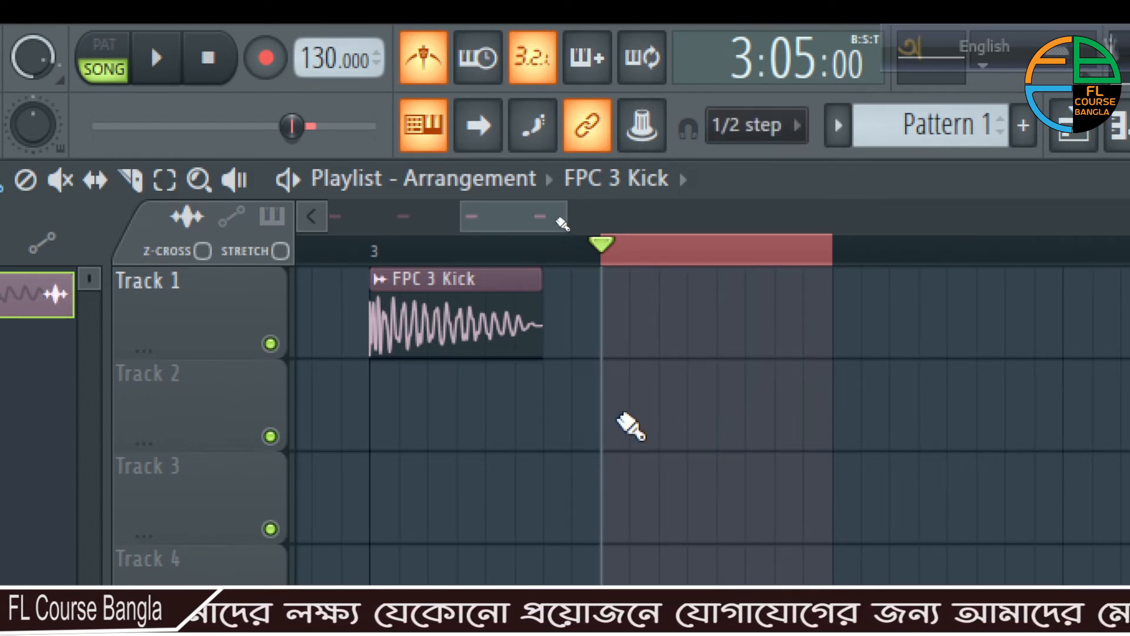
scroll(624, 421, up, 1)
scroll(625, 419, down, 1)
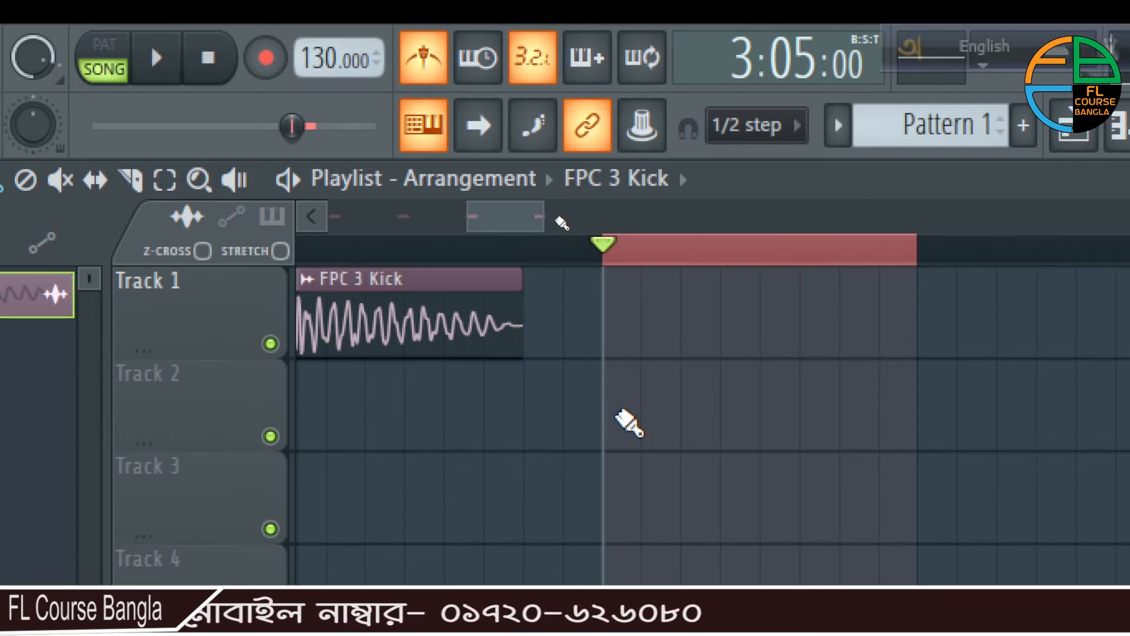
scroll(618, 413, up, 2)
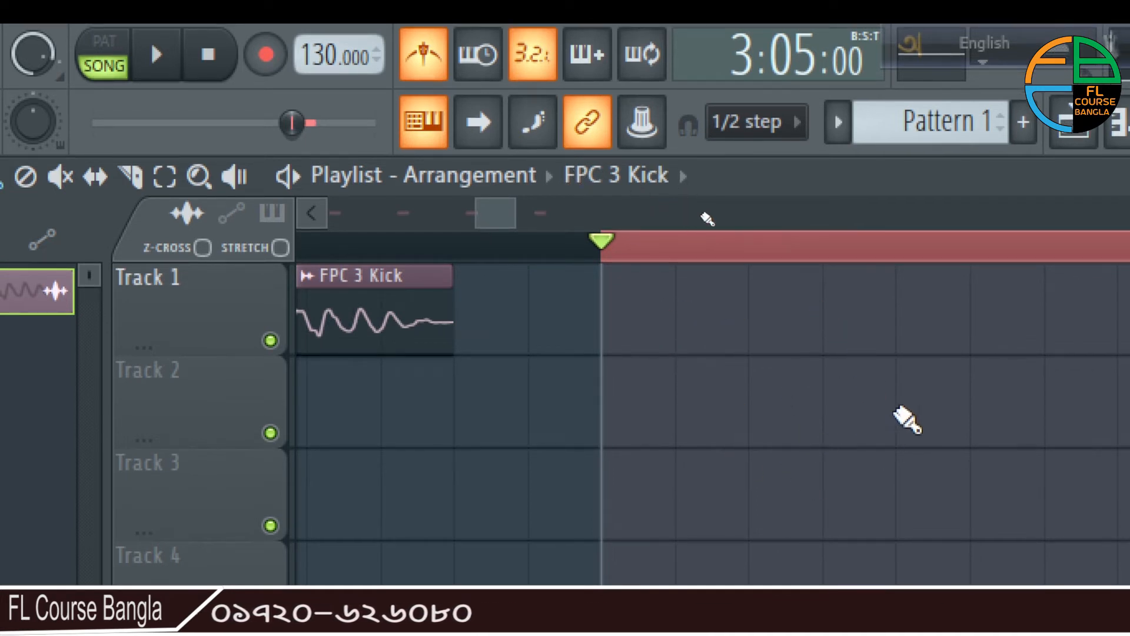
scroll(771, 462, up, 2)
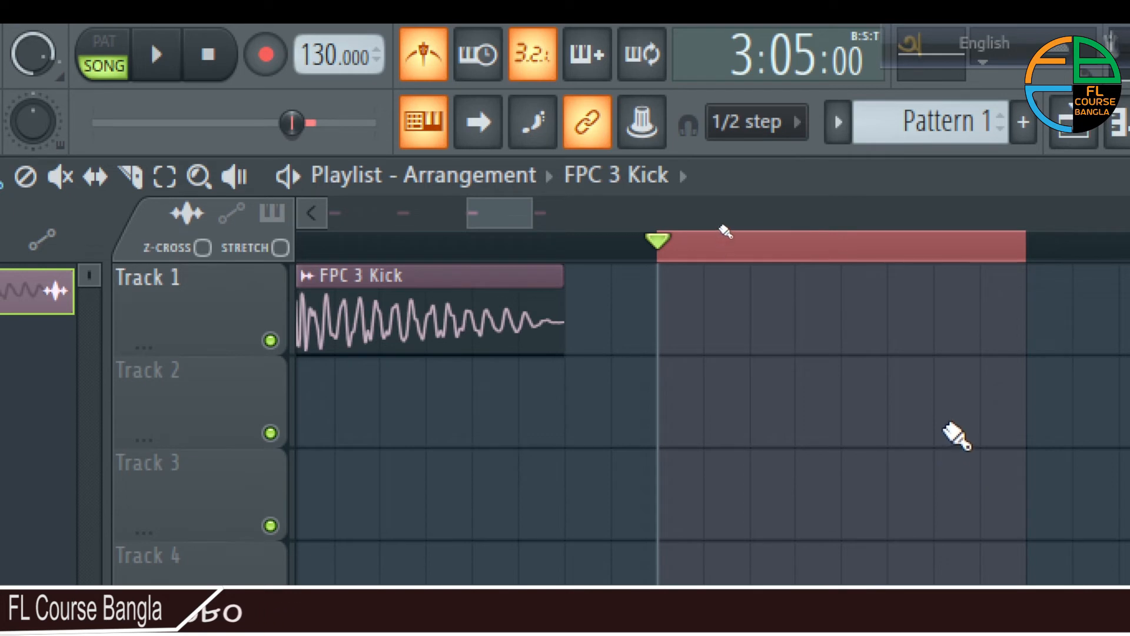
scroll(888, 423, down, 4)
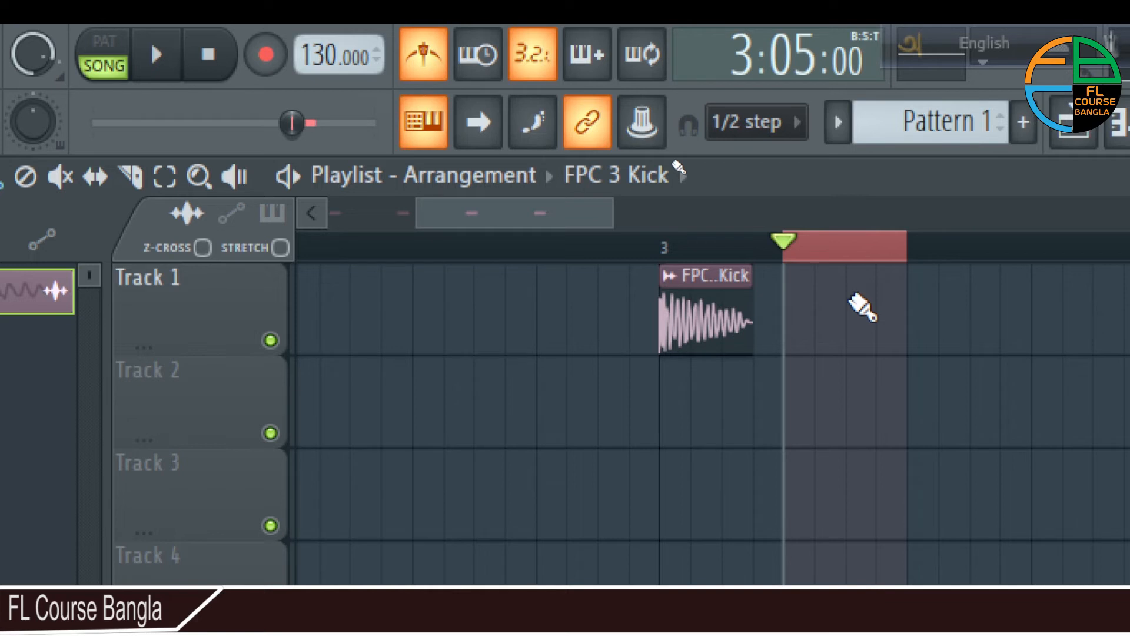
- Set the global snap to 1/3 step, followed by Bar, to compare their grids around the selected beat
click(789, 124)
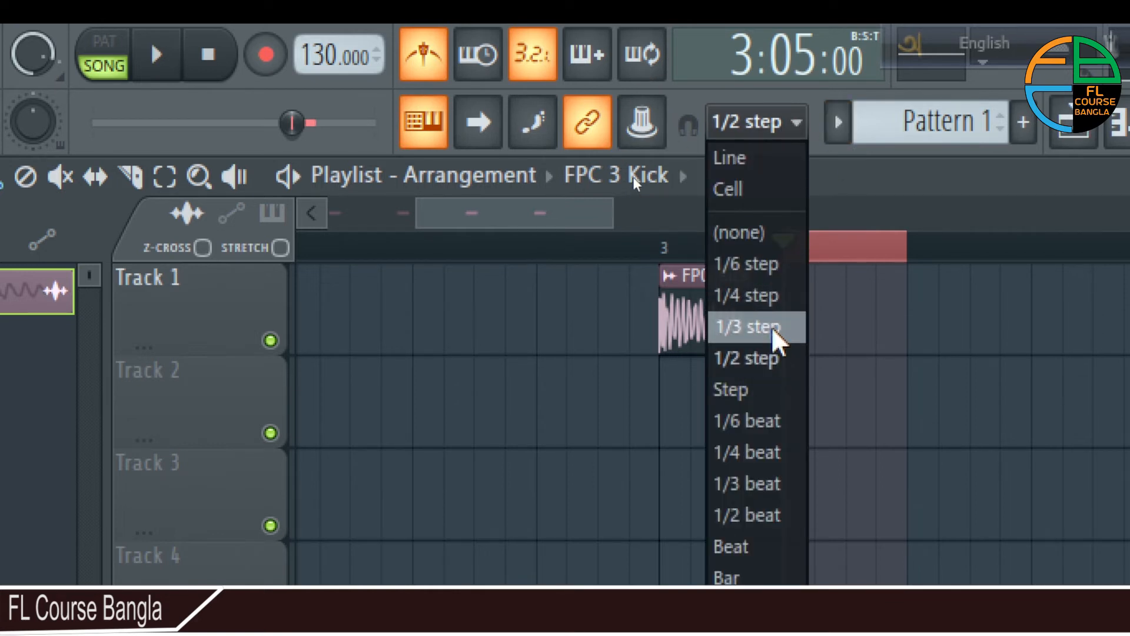
click(753, 329)
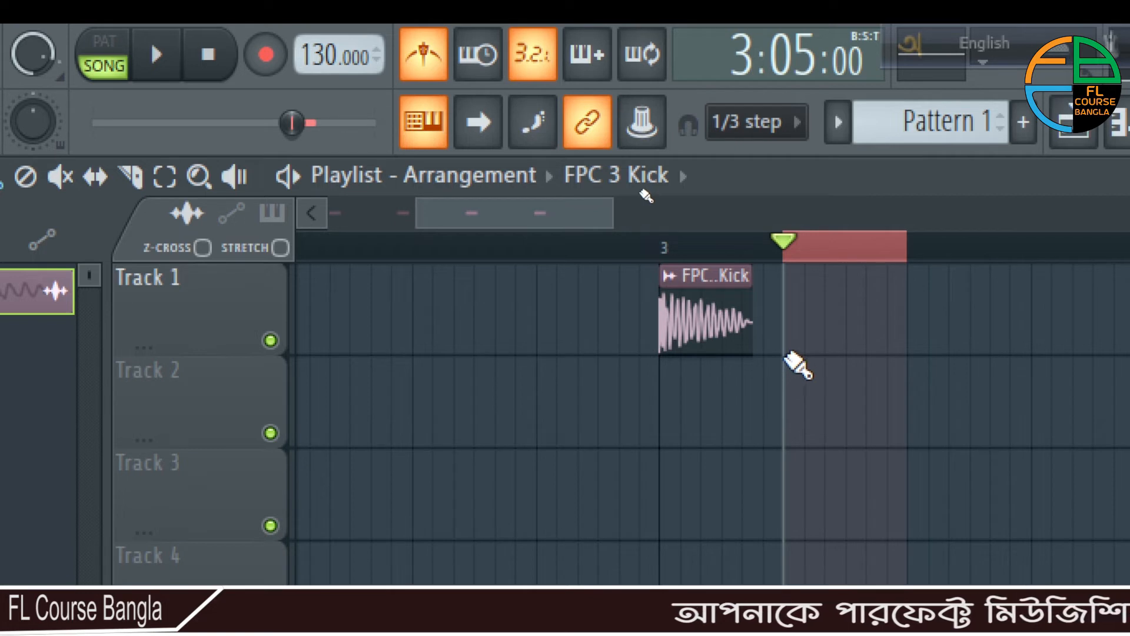
click(750, 123)
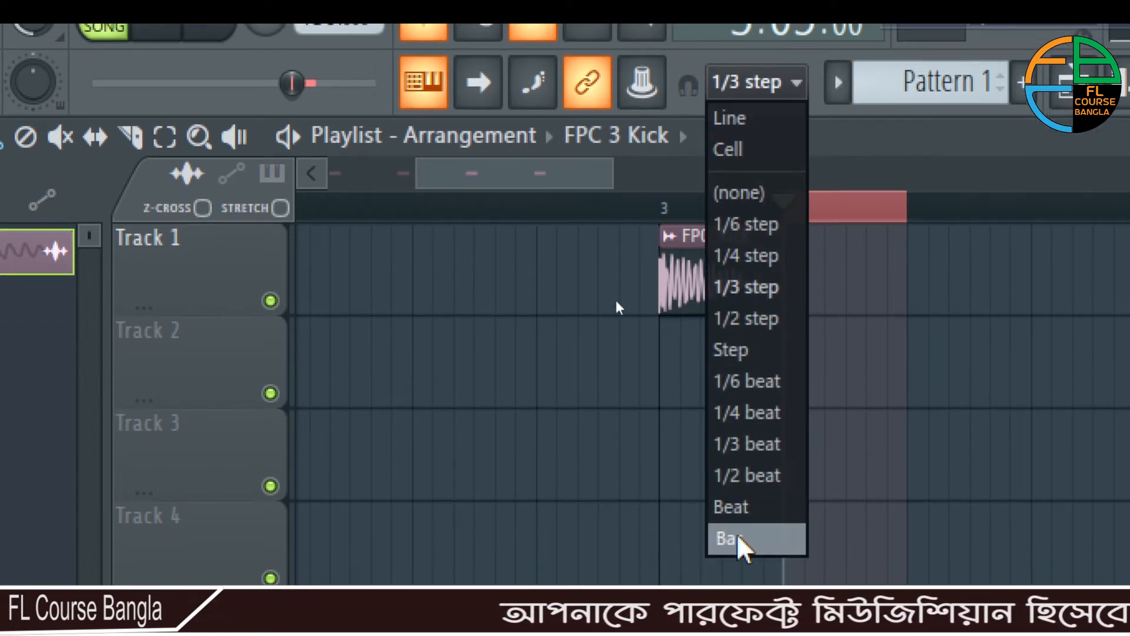
click(729, 576)
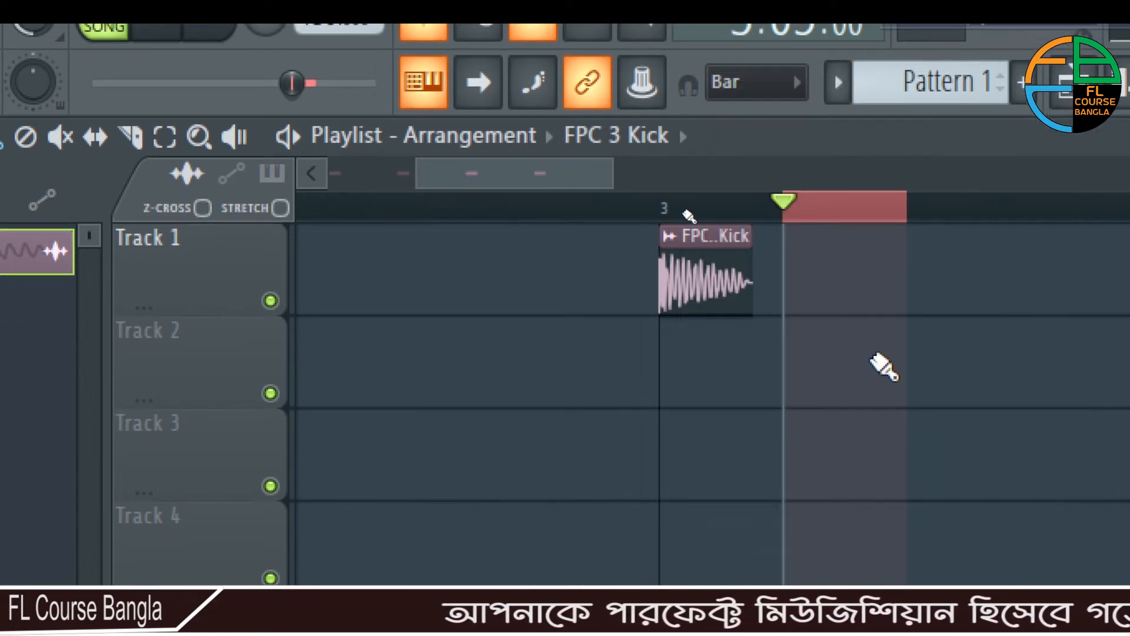
scroll(882, 367, down, 3)
scroll(860, 318, up, 5)
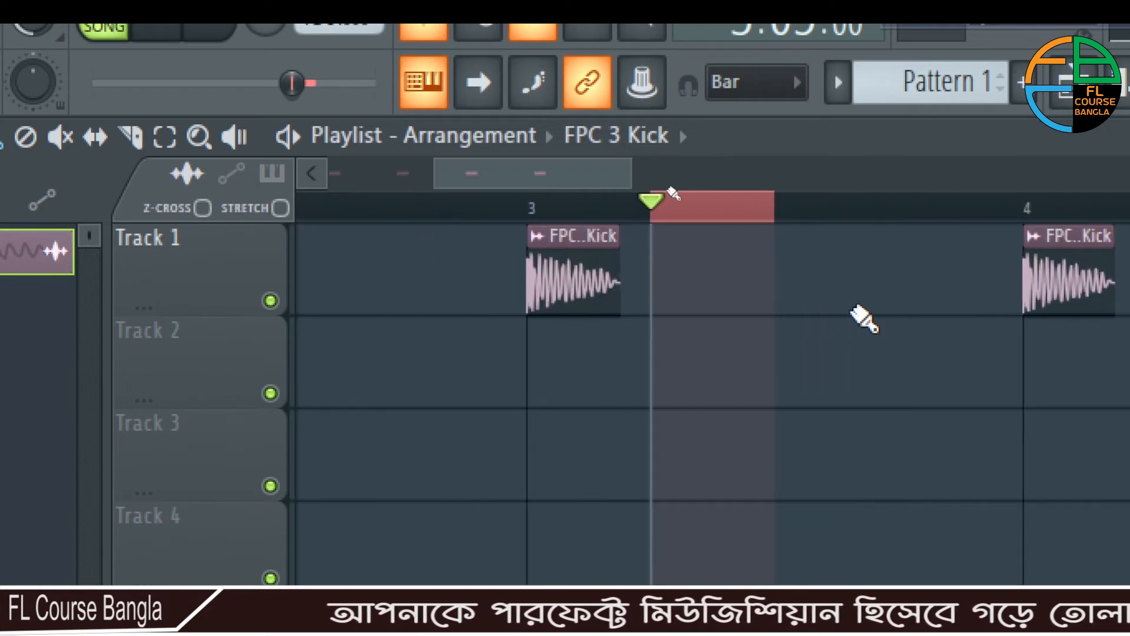
- Set the global snap to Beat and examine the beat lines across the bars of the playlist
click(753, 88)
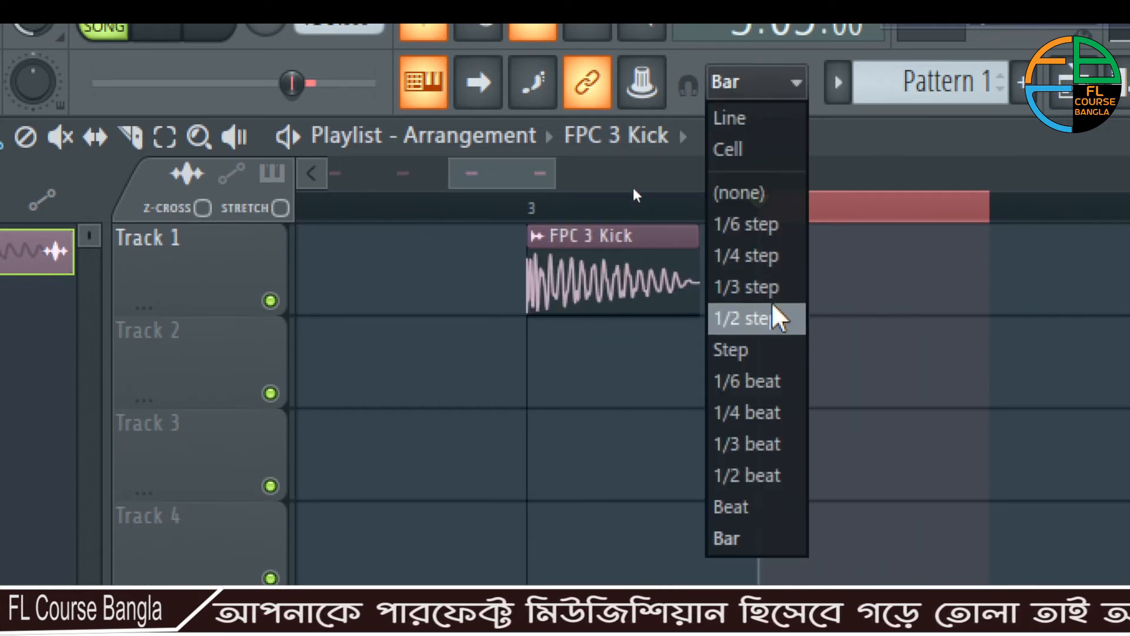
click(762, 513)
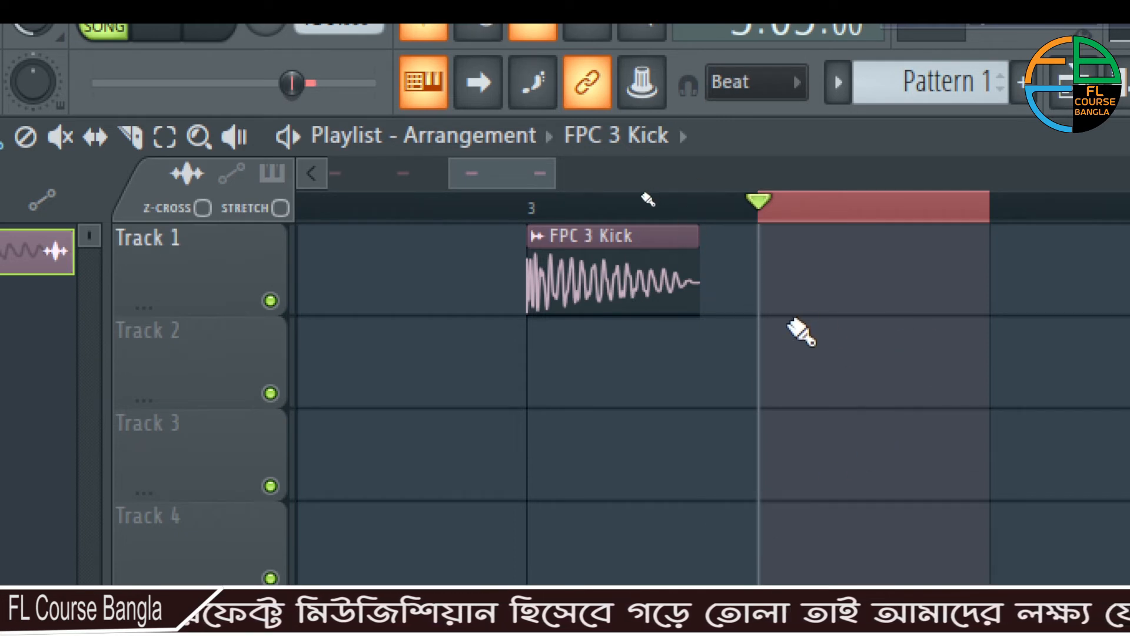
scroll(827, 327, down, 4)
scroll(882, 381, down, 3)
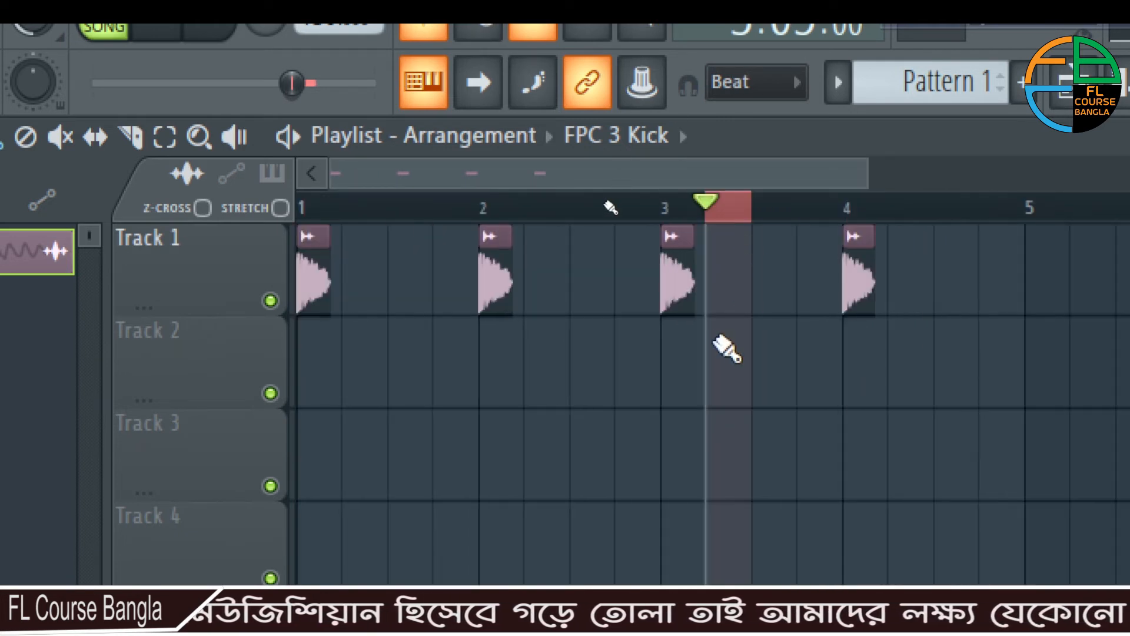
- Set the global snap to 1/2 beat and shorten the time selection to the first half of bar 3's second beat
click(758, 85)
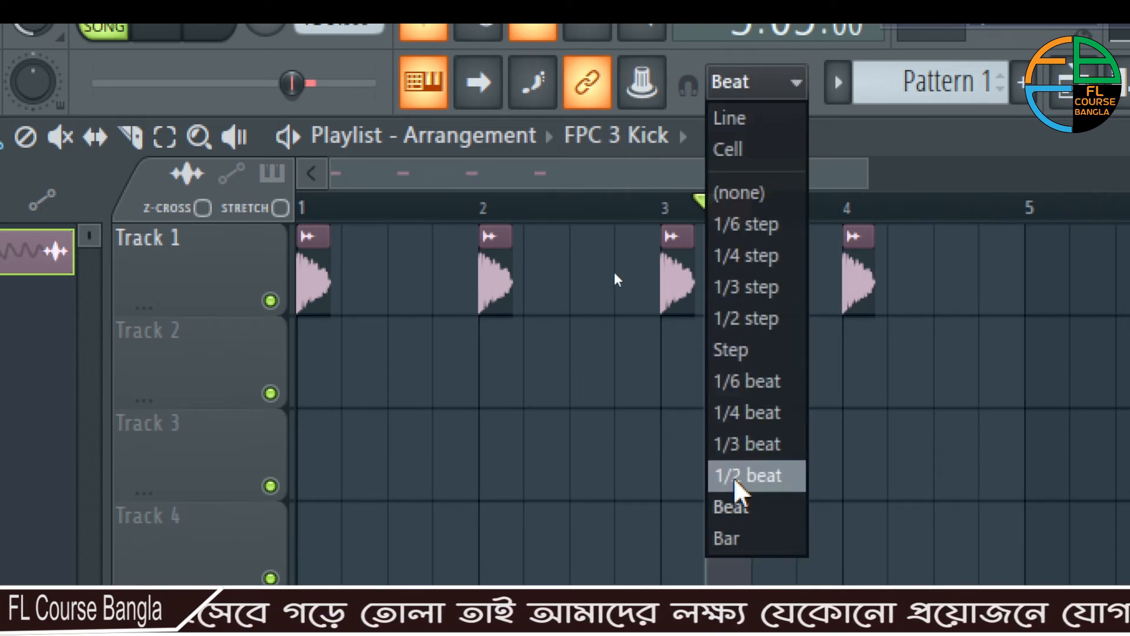
click(756, 476)
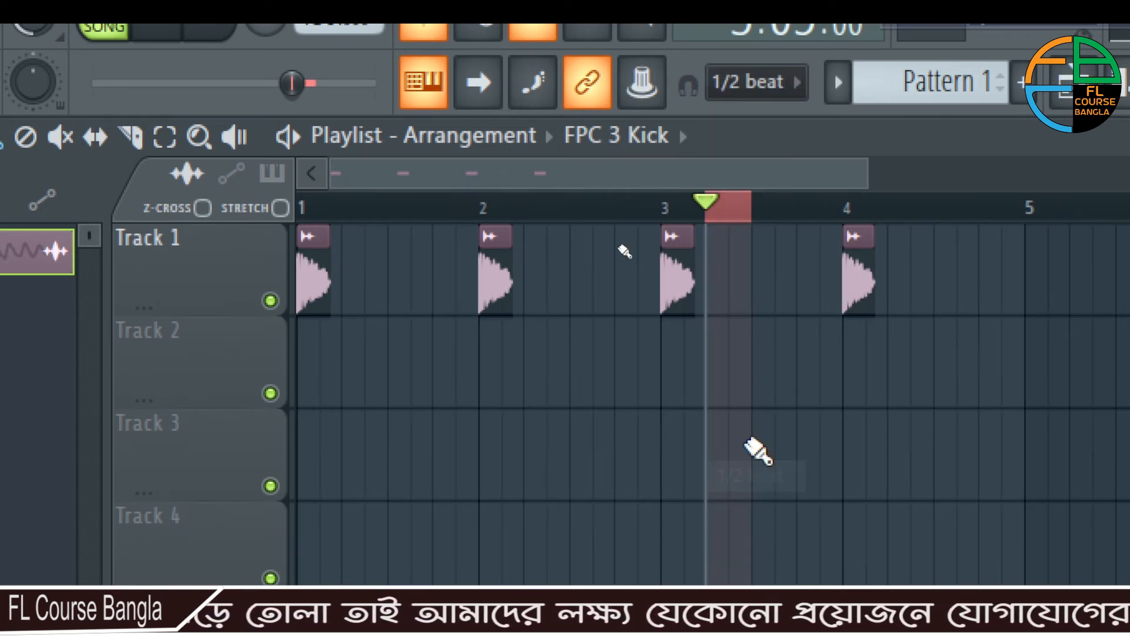
scroll(669, 359, up, 5)
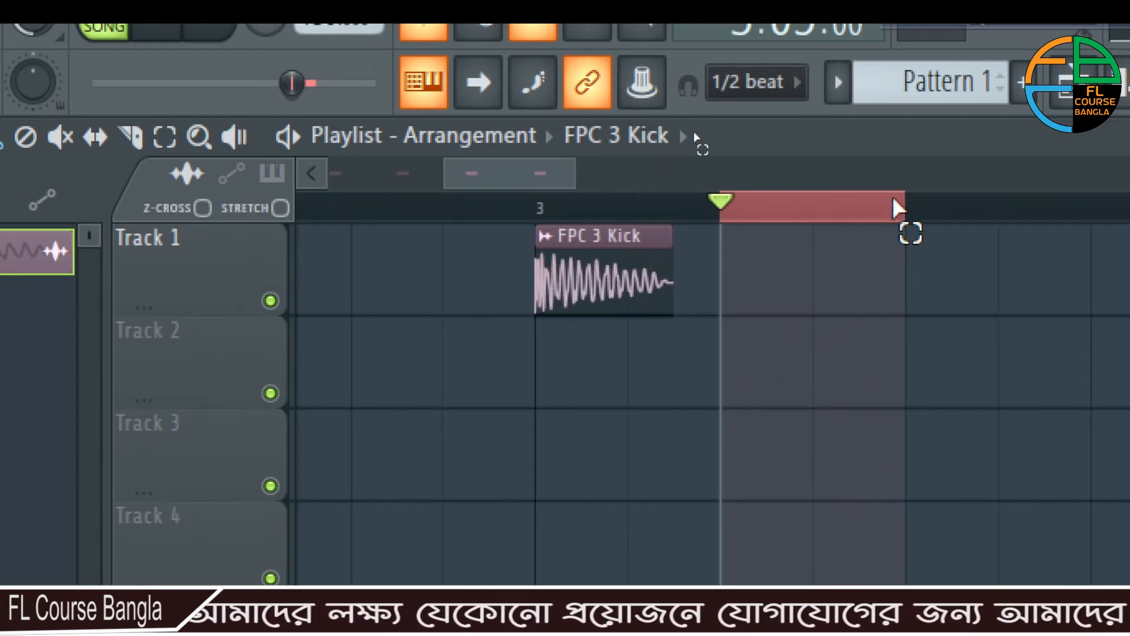
drag(894, 199, 813, 201)
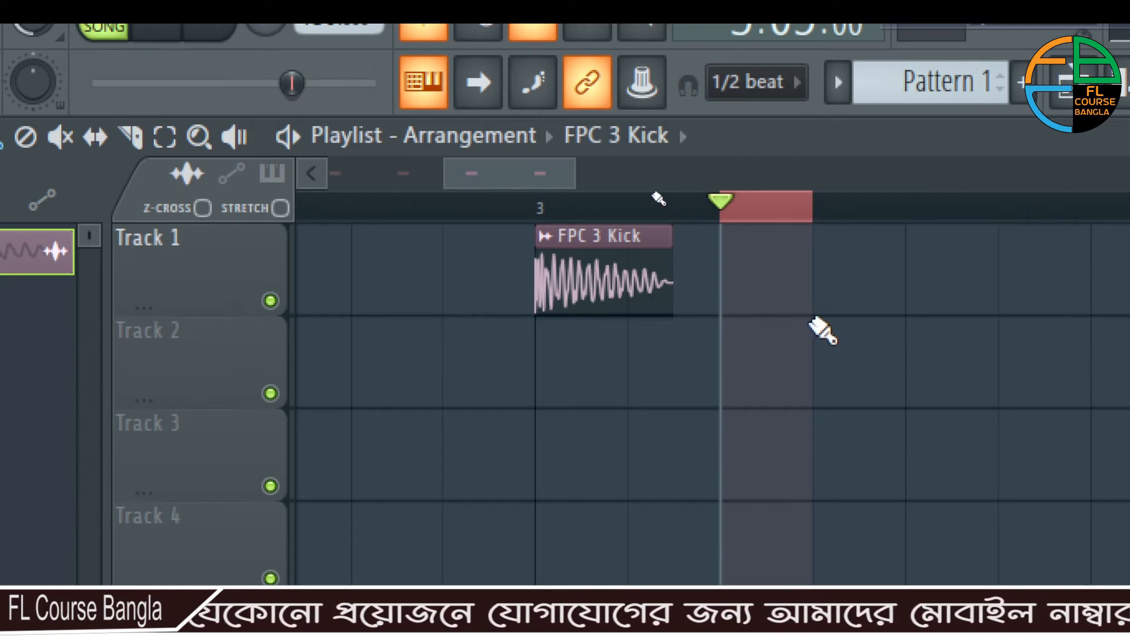
- Set the global snap to 1/2 step, shrink the time selection to a quarter beat and extend it back to half a beat
click(764, 82)
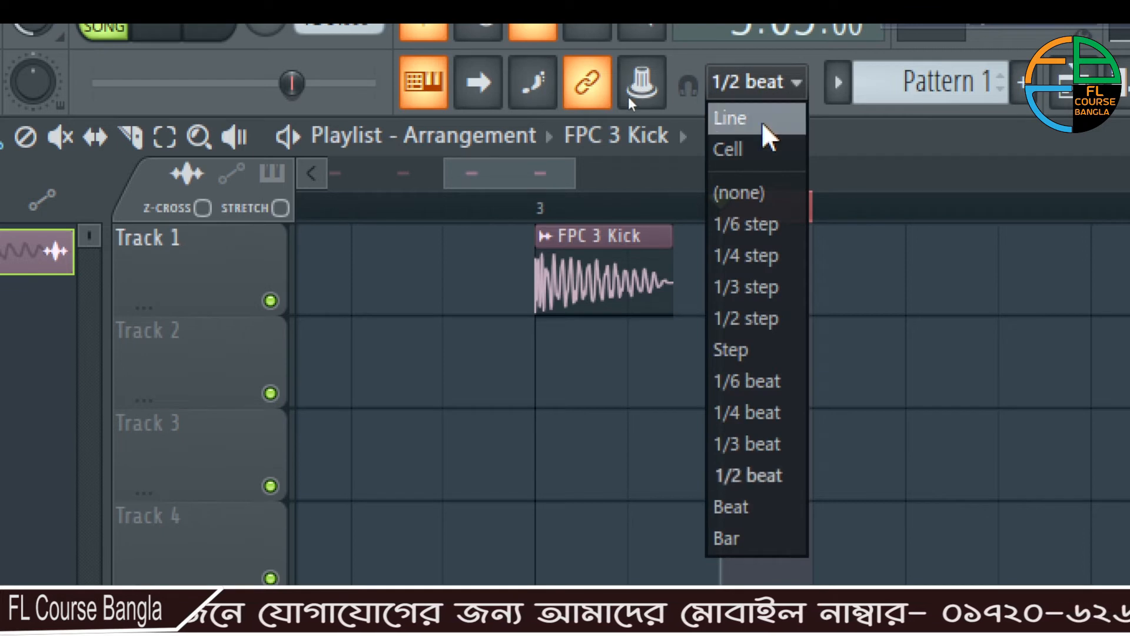
click(759, 321)
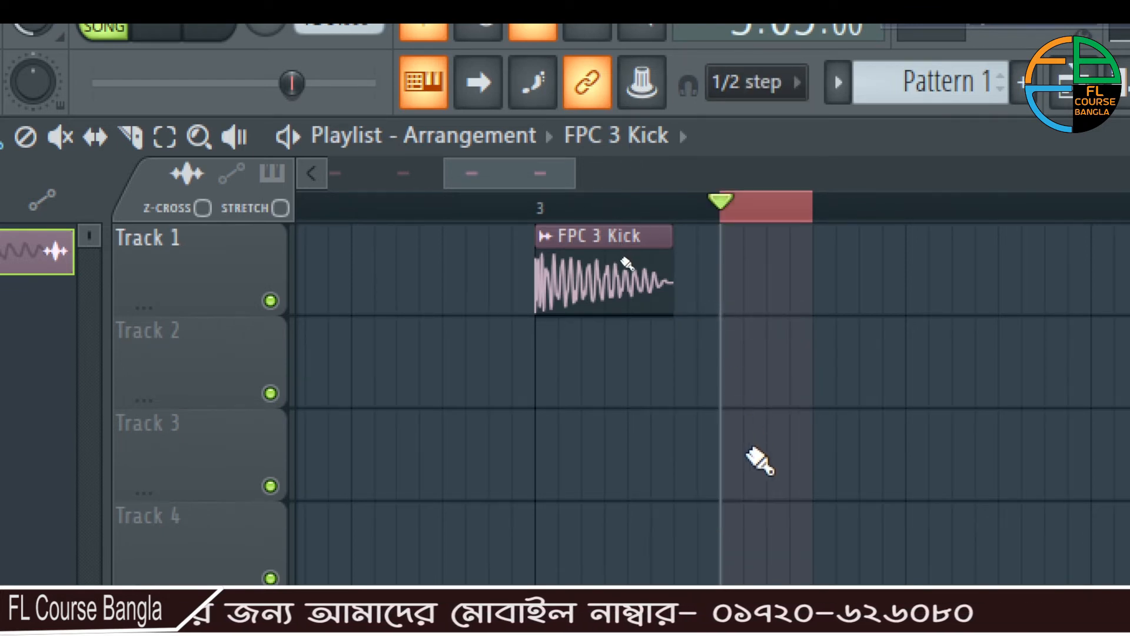
scroll(684, 412, up, 3)
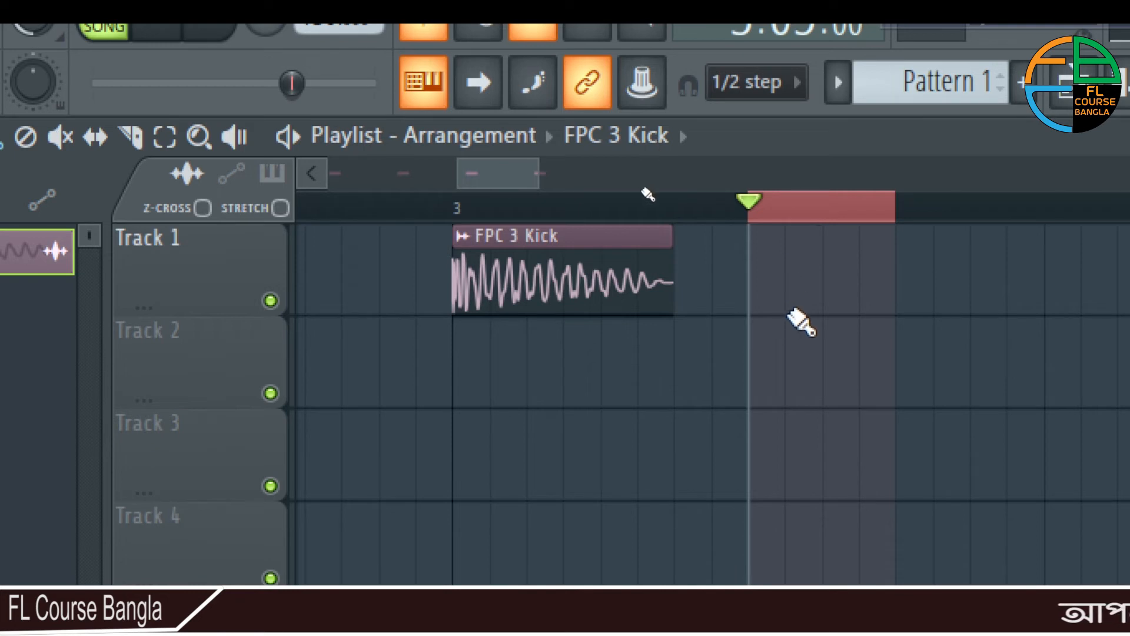
drag(891, 206, 823, 208)
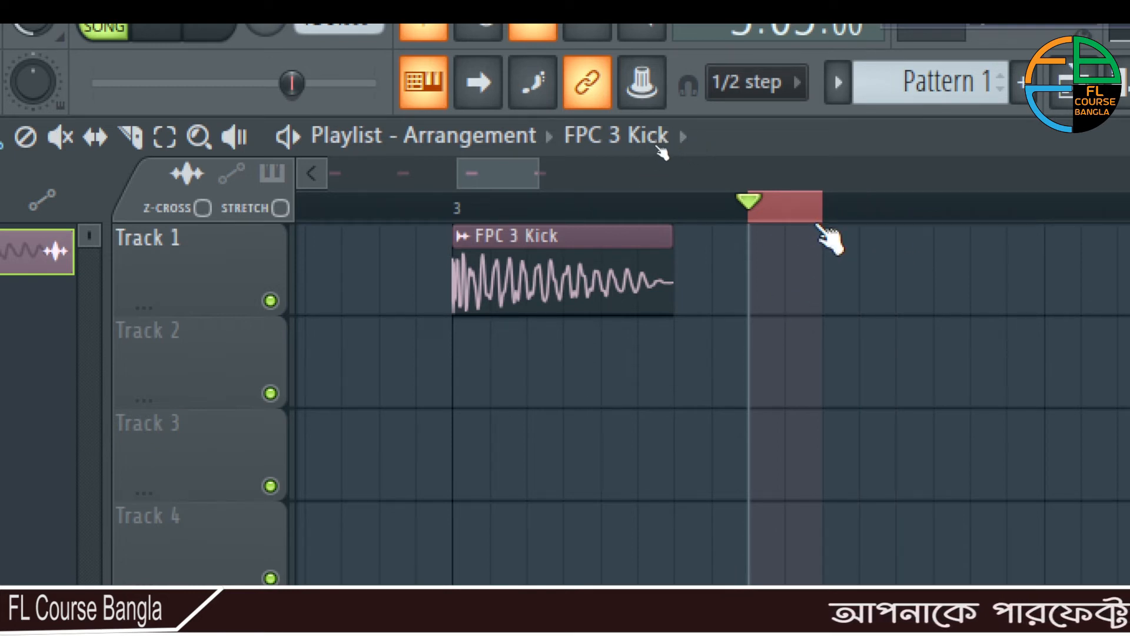
drag(827, 215, 881, 216)
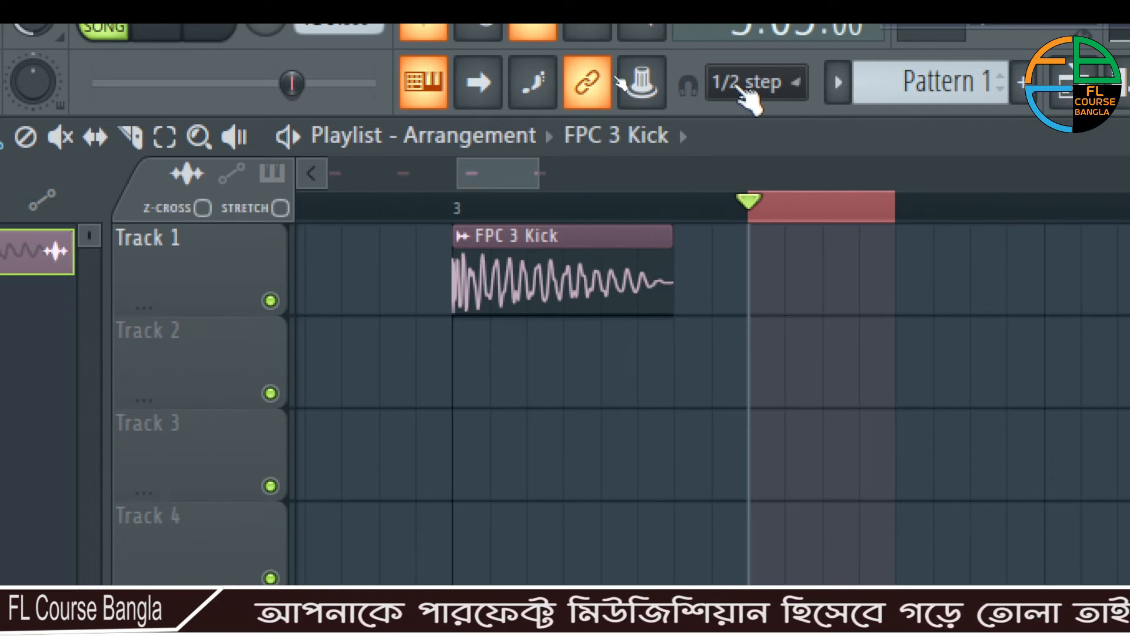
- Set the global snap to 1/3 step and examine how it subdivides the selected half beat
click(773, 84)
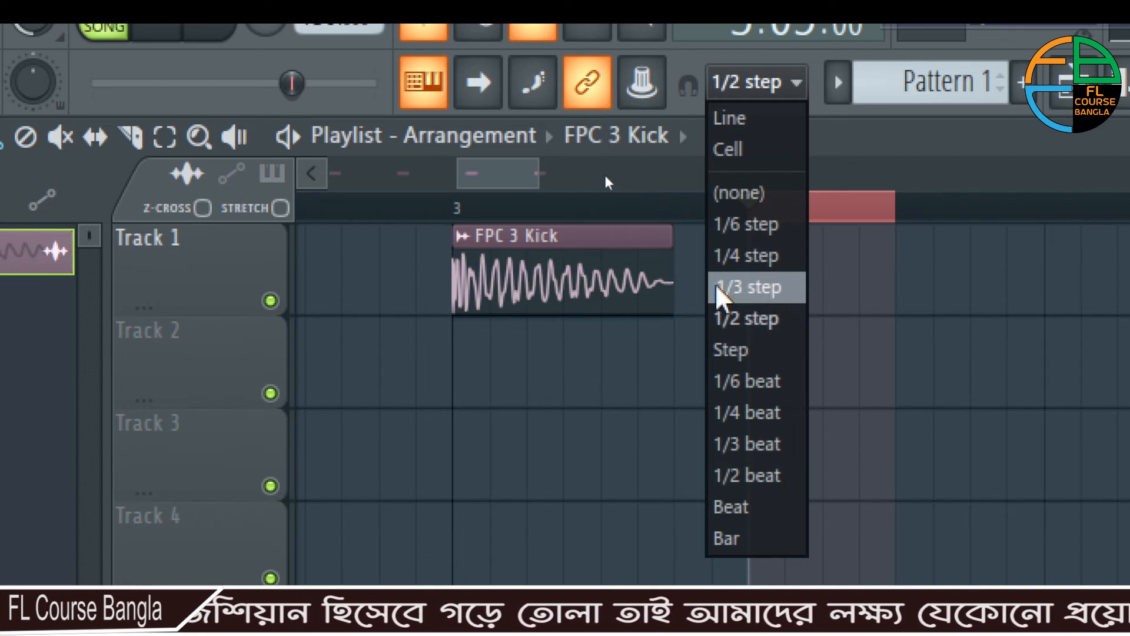
click(760, 291)
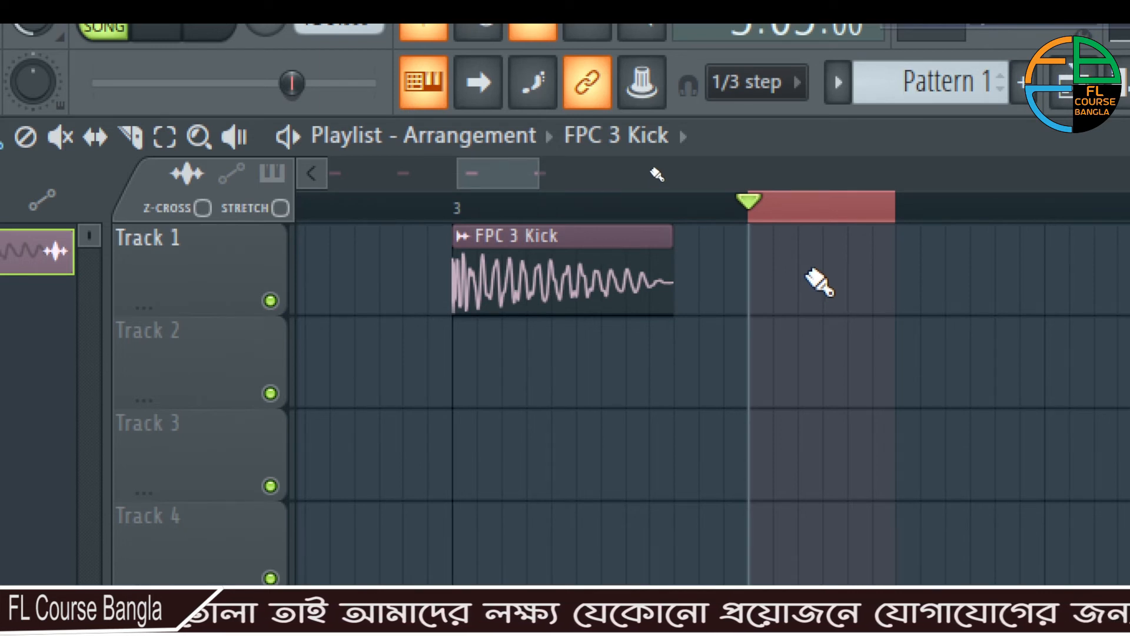
scroll(784, 320, up, 4)
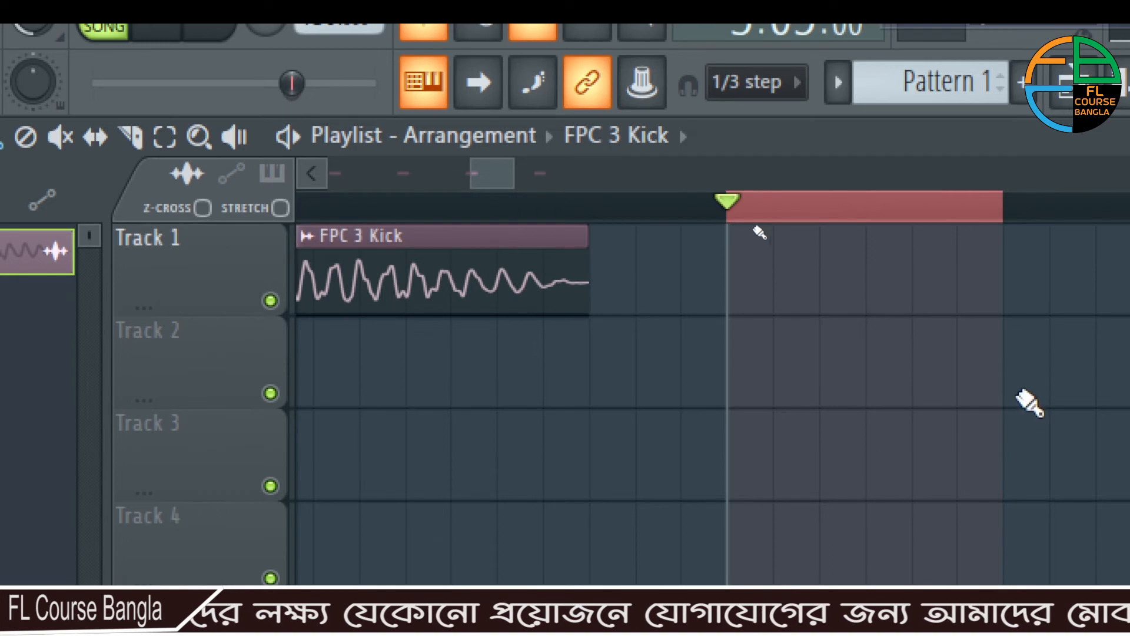
scroll(846, 340, down, 2)
scroll(836, 332, down, 2)
- Set the global snap to 1/4 step and examine the finer grid lines inside the time selection
click(765, 81)
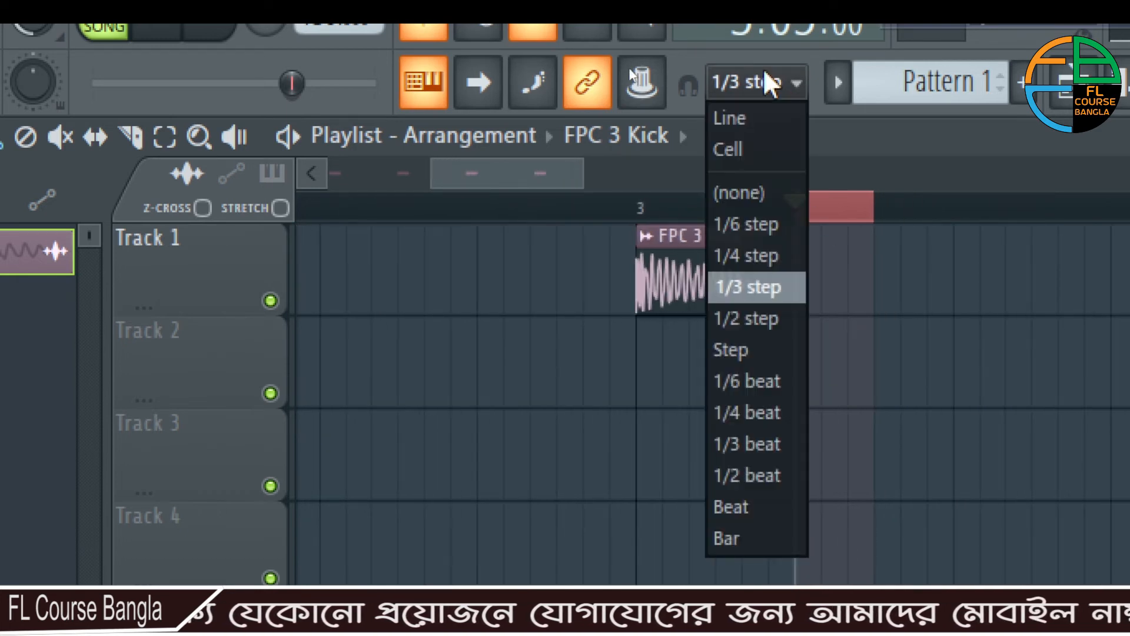
click(794, 256)
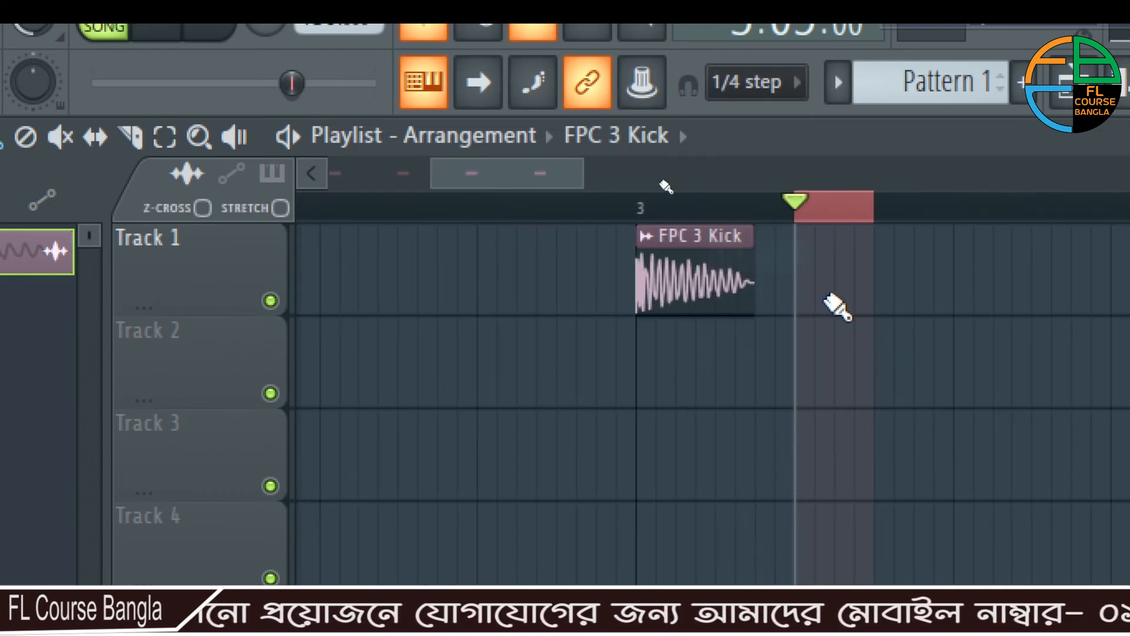
scroll(830, 308, down, 2)
scroll(824, 312, up, 4)
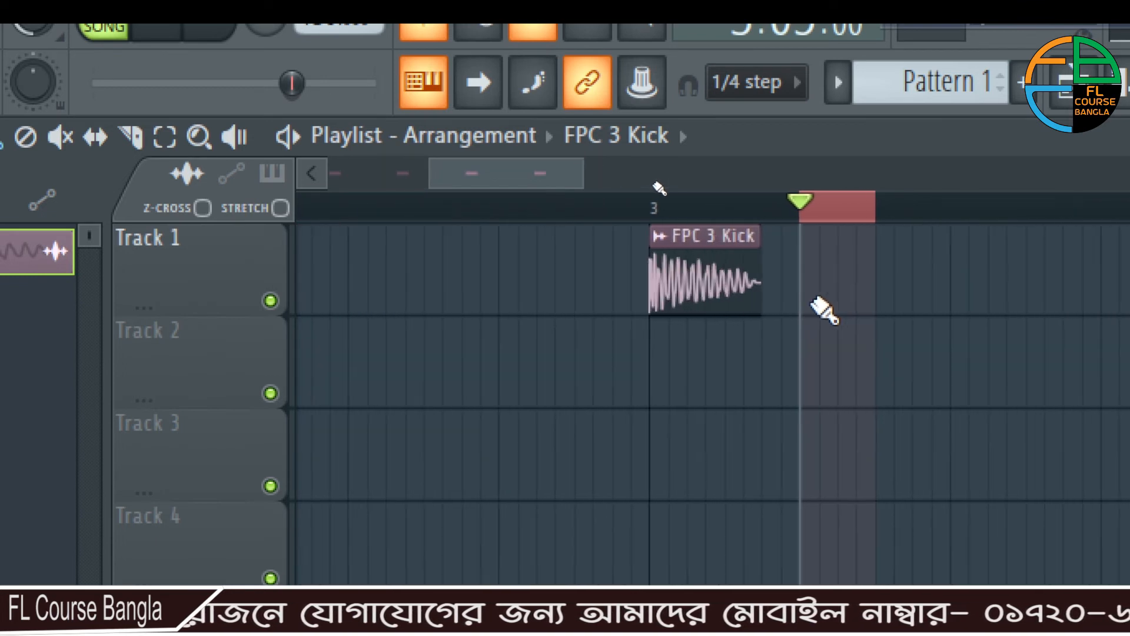
scroll(865, 315, up, 2)
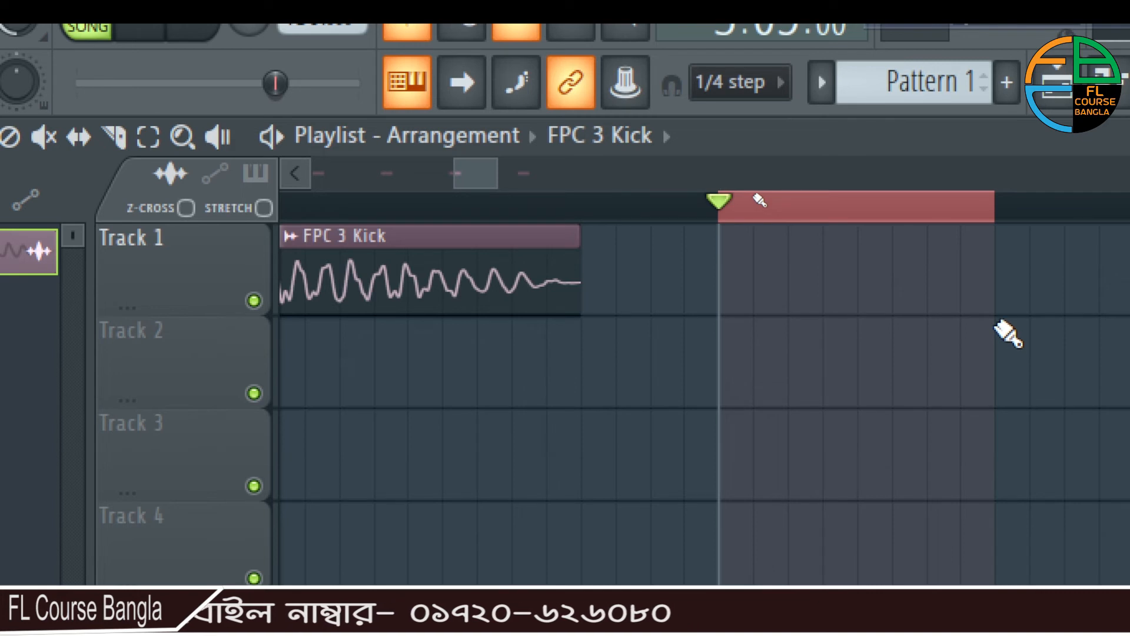
- Switch the global snap to 1/2 step, back to 1/4 step and on to 1/6 step to compare their grids
click(730, 81)
click(732, 319)
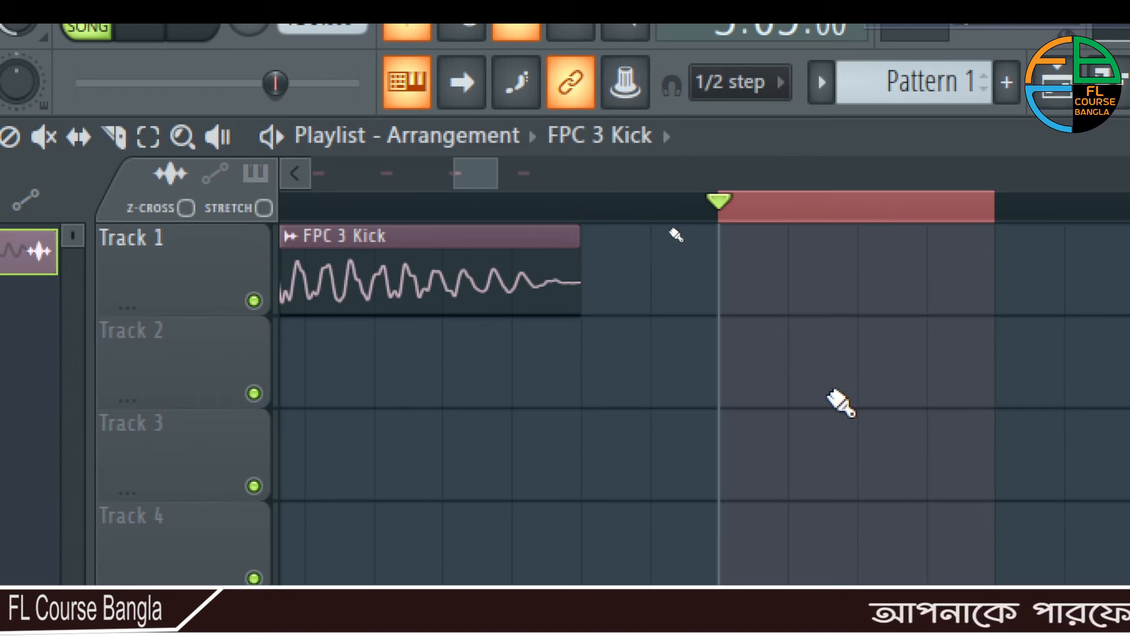
click(756, 88)
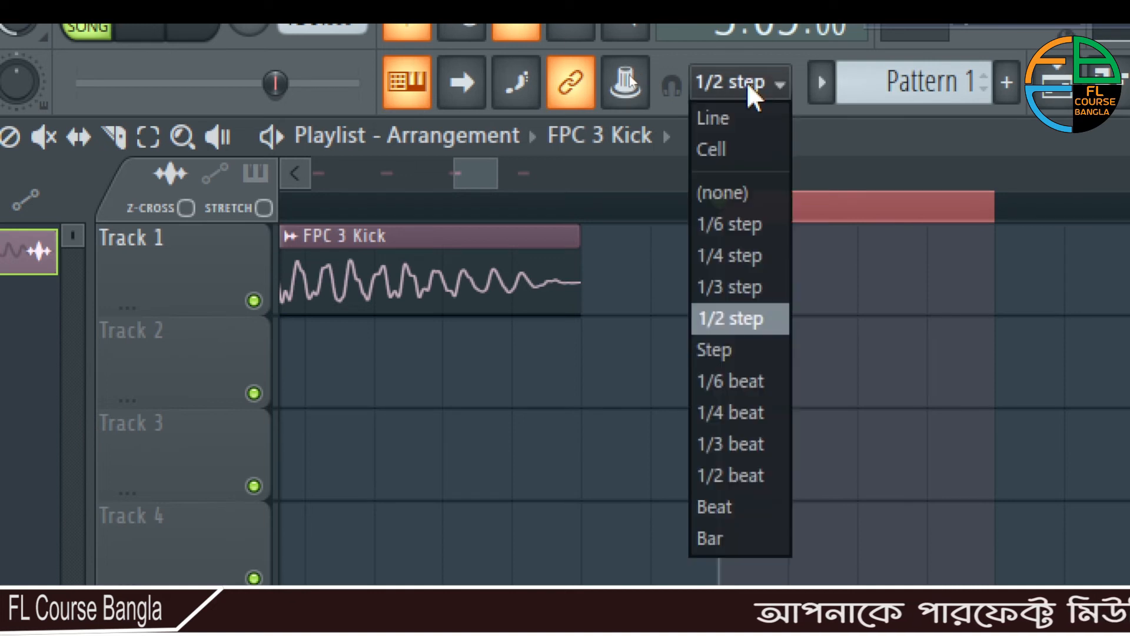
click(764, 257)
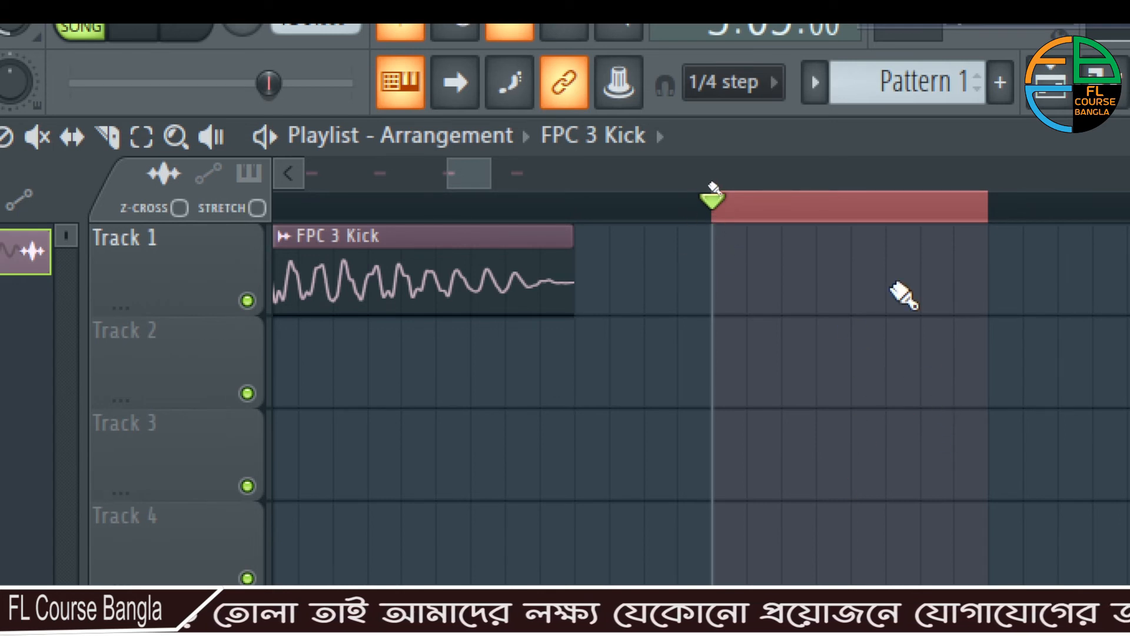
click(748, 87)
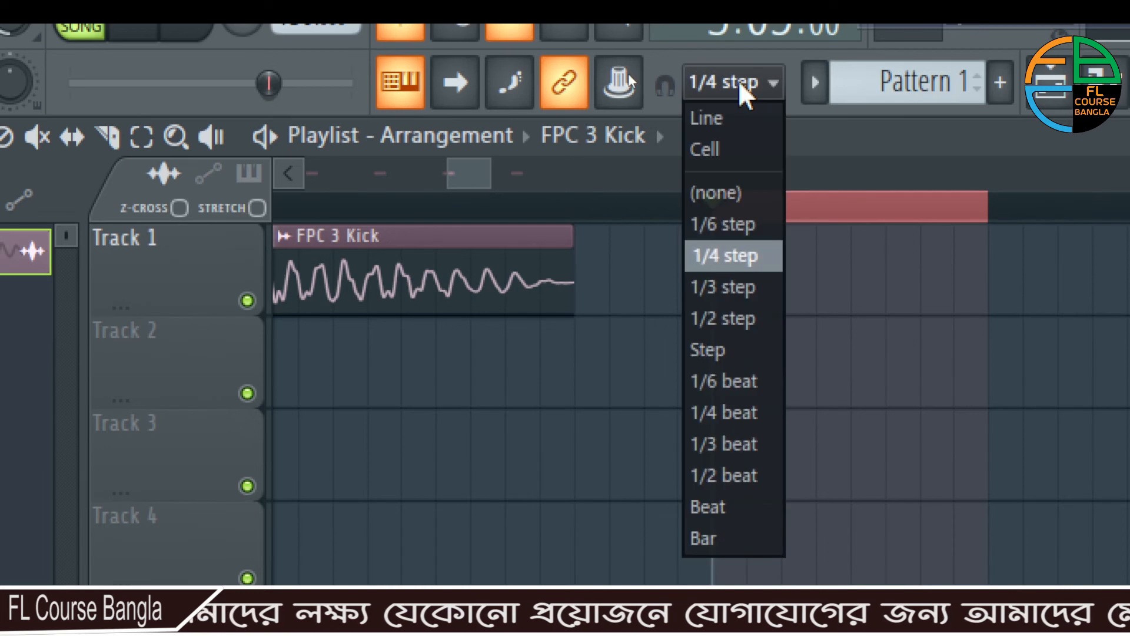
click(737, 225)
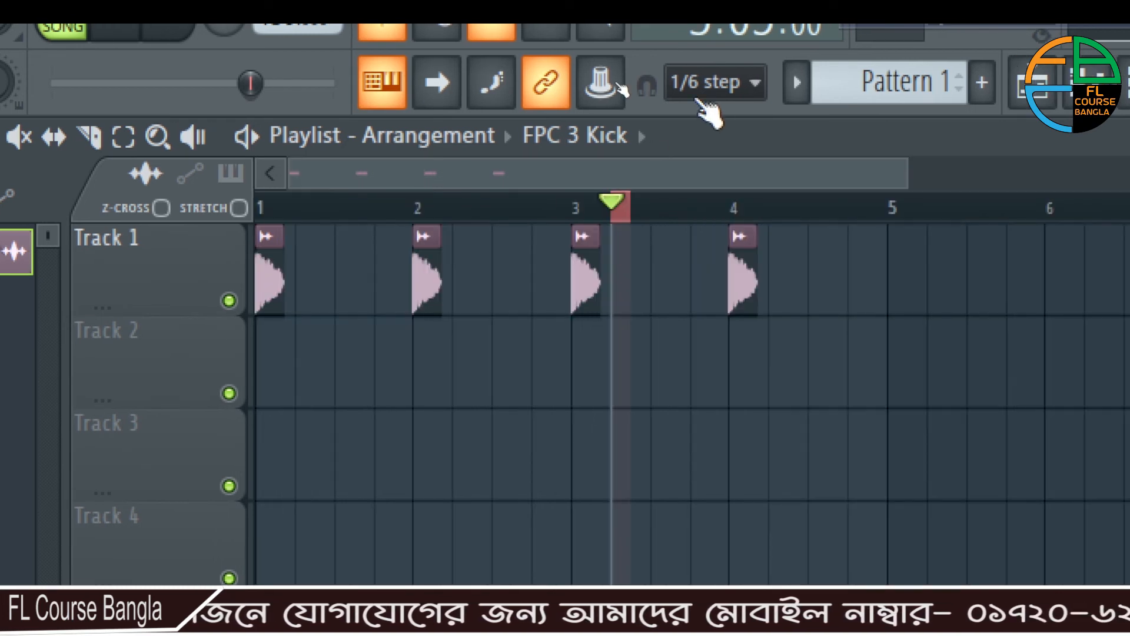
- Set the global snap to (none), clear the time selection and move the kick clip from bar 4 freely into early bar 5
click(701, 84)
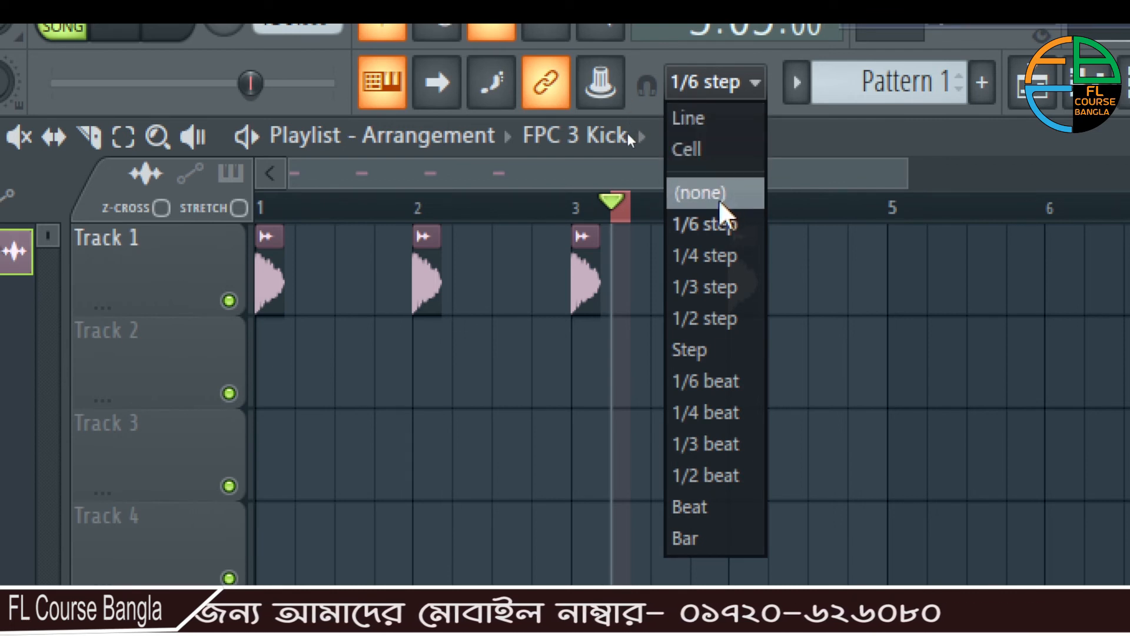
click(736, 195)
click(729, 233)
key(space)
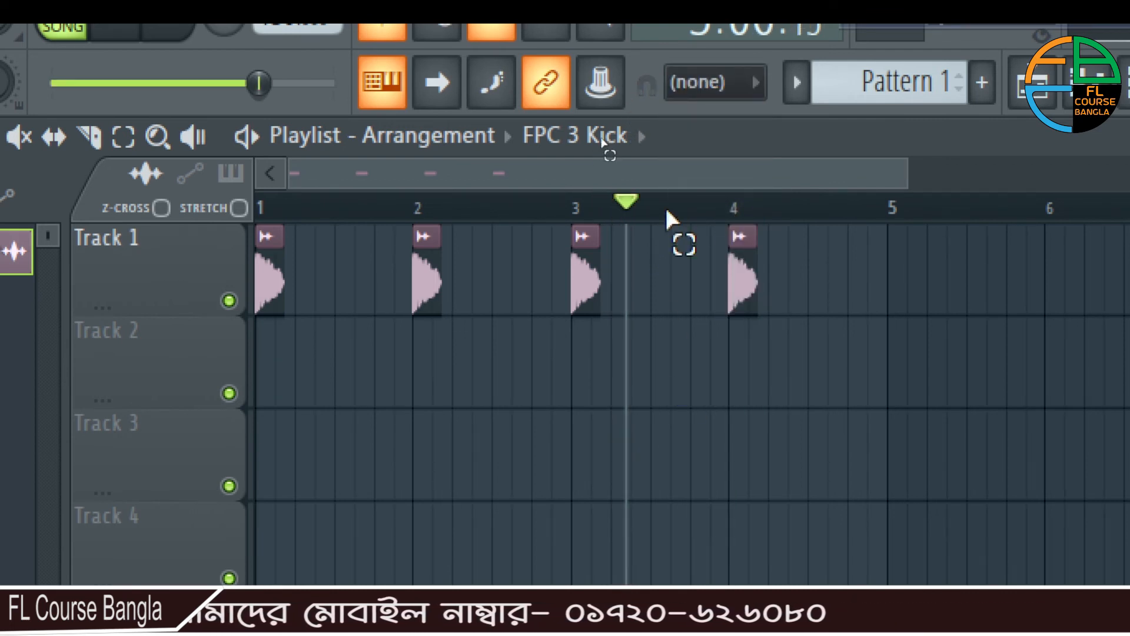
drag(741, 274, 933, 282)
- Set the global snap to Line and shift the last kick clip slightly earlier, closer to the start of bar 5
click(736, 83)
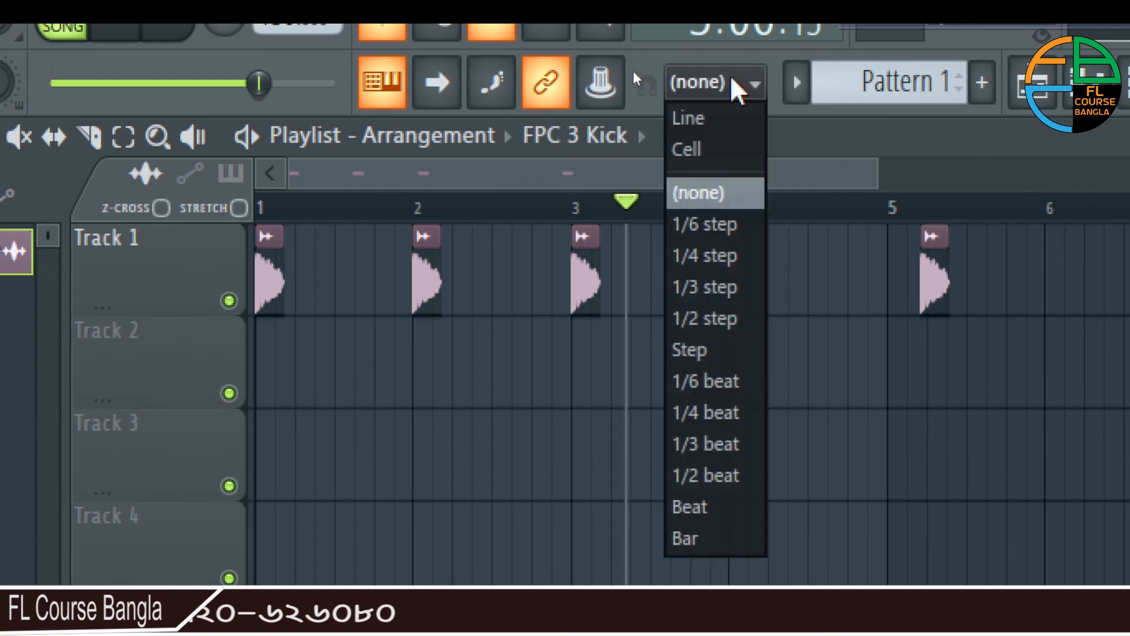
click(733, 119)
mouse_move(928, 279)
mouse_down()
mouse_move(676, 277)
mouse_move(913, 277)
mouse_up()
- Set the global snap to Bar and try to move the bar 3 kick clip a short distance within its bar
click(704, 88)
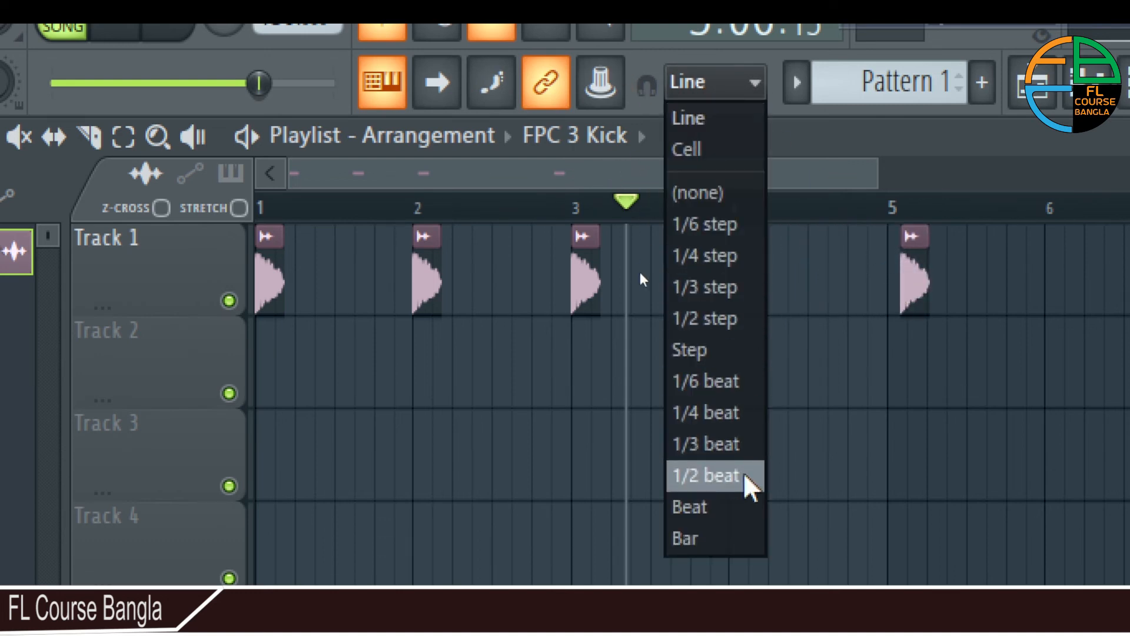
click(728, 538)
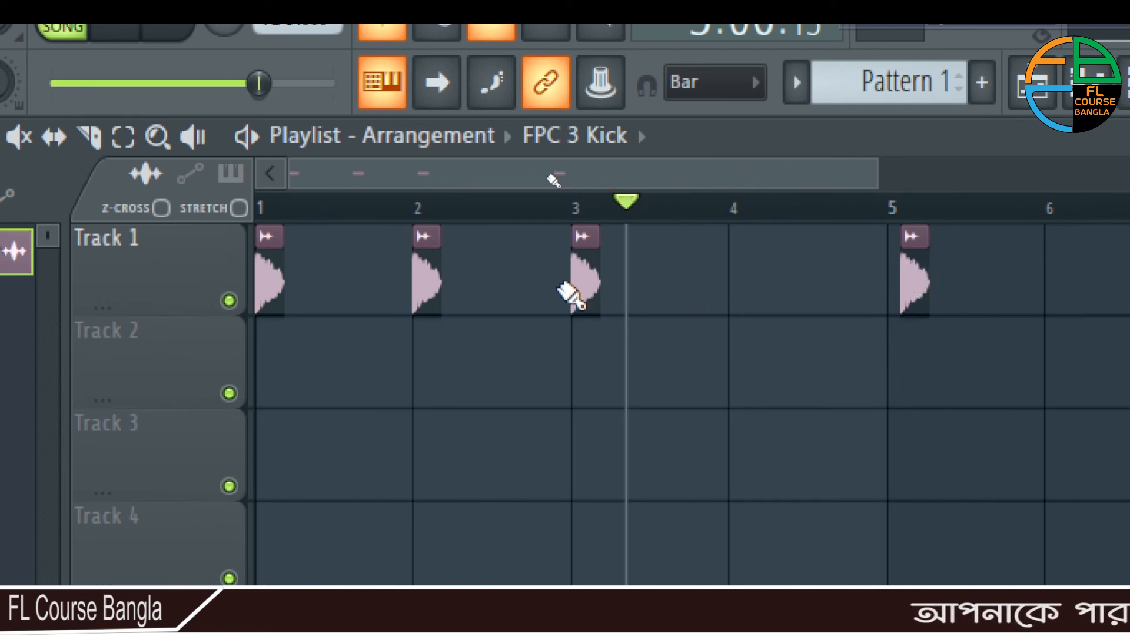
drag(585, 280, 635, 349)
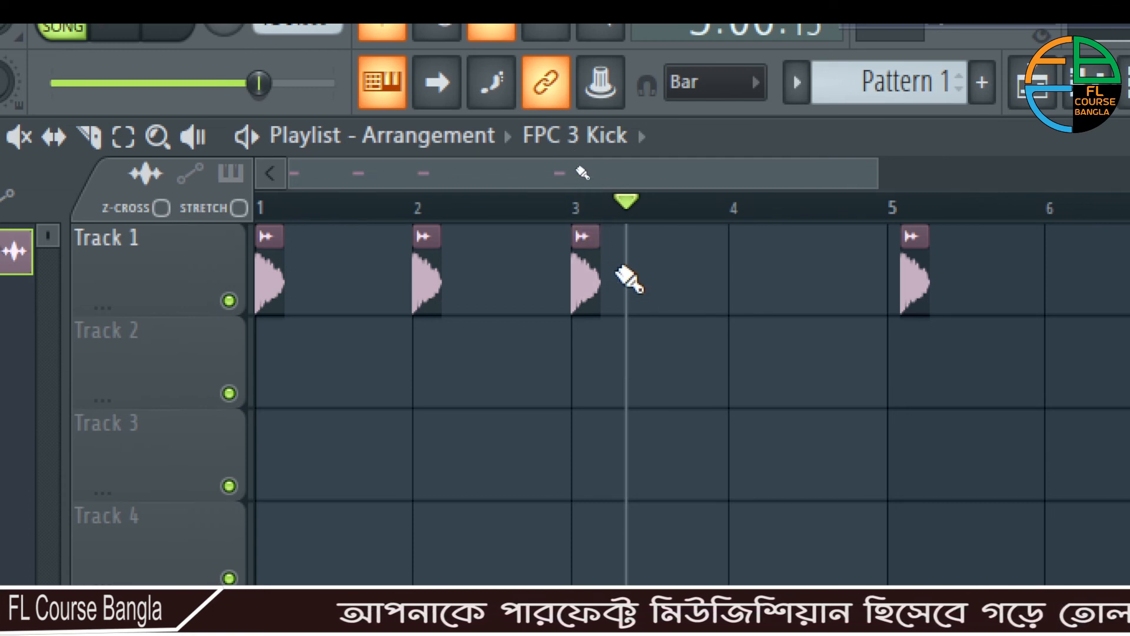
- Set the global snap to Line, move the third kick clip into the second half of bar 3 and the last one just before bar 5
click(713, 92)
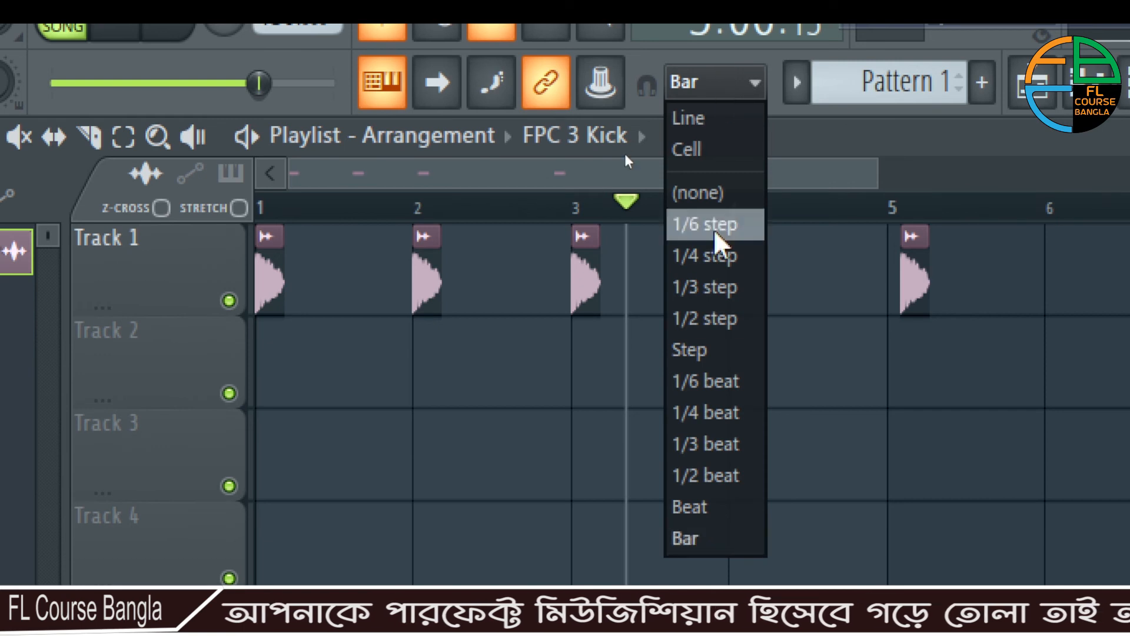
click(708, 121)
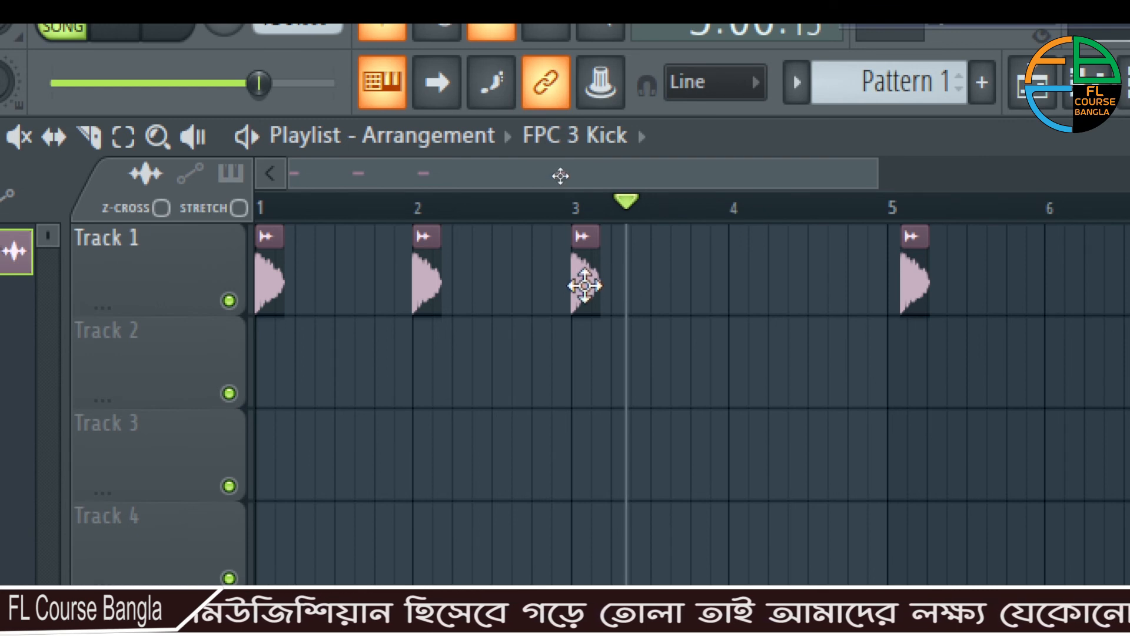
drag(585, 286, 685, 312)
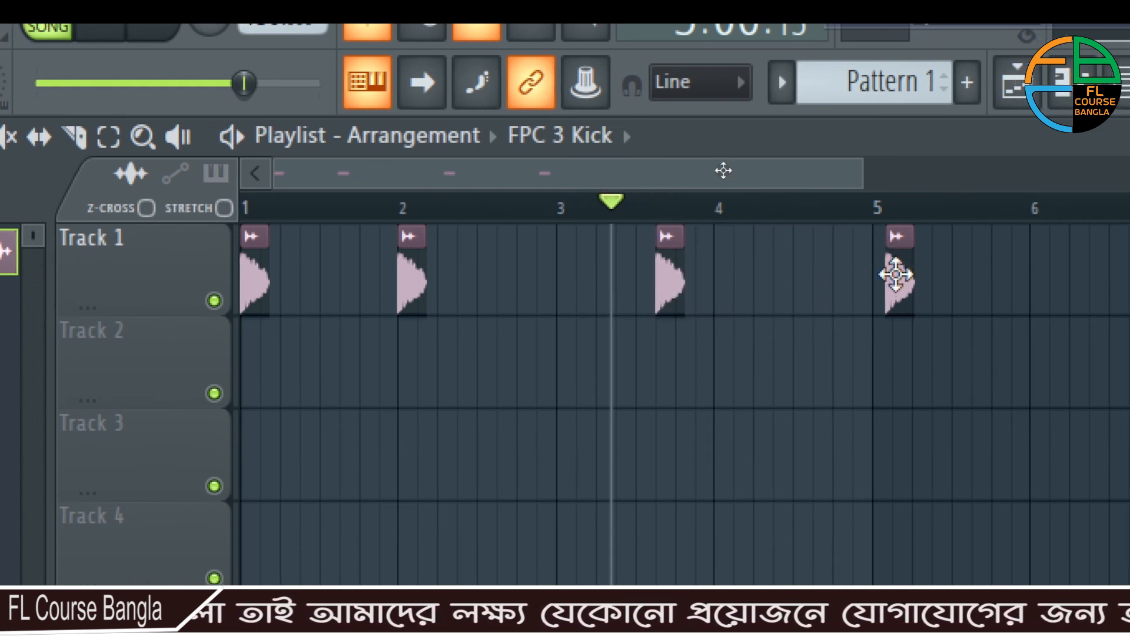
drag(899, 275, 877, 277)
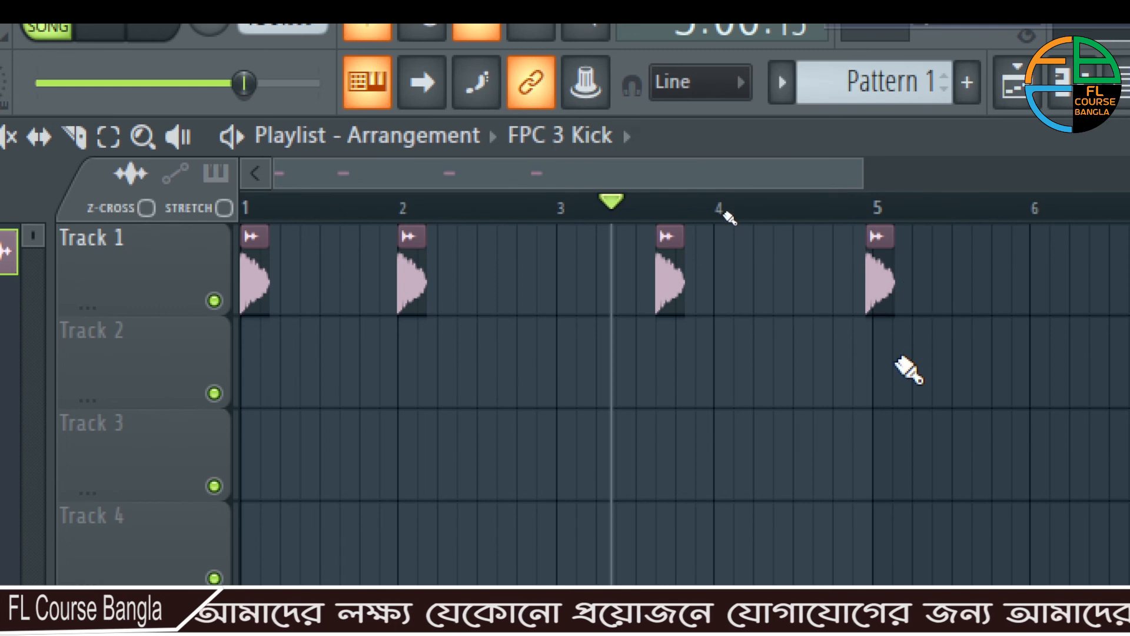
scroll(858, 361, up, 6)
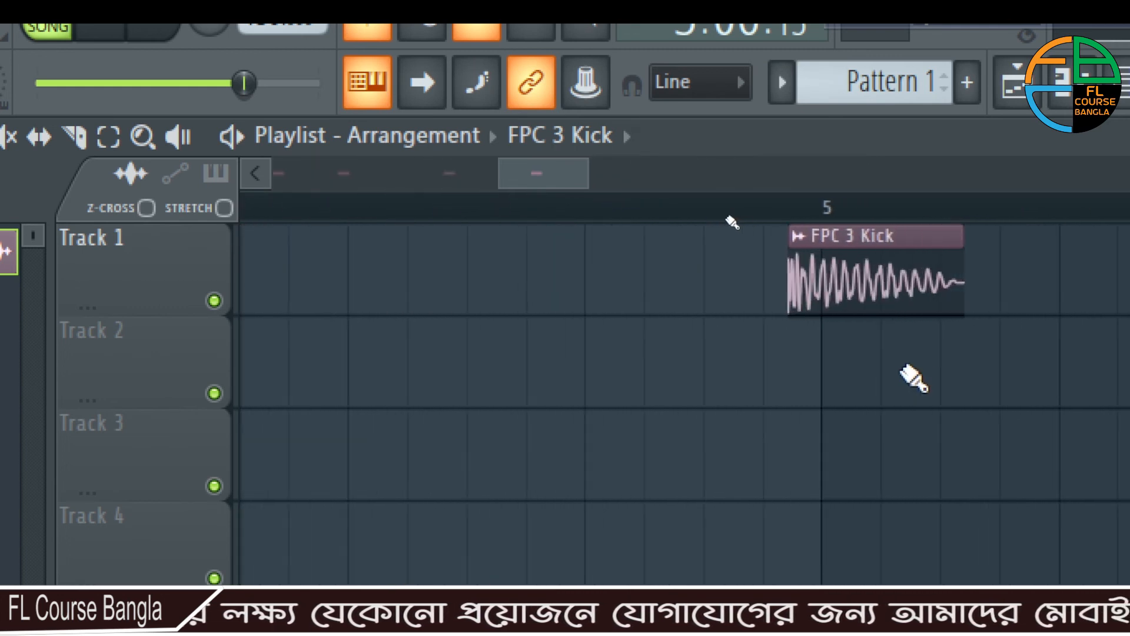
- Move the last kick clip on Track 1 slightly later so it begins exactly at the start of bar 5
scroll(823, 374, up, 2)
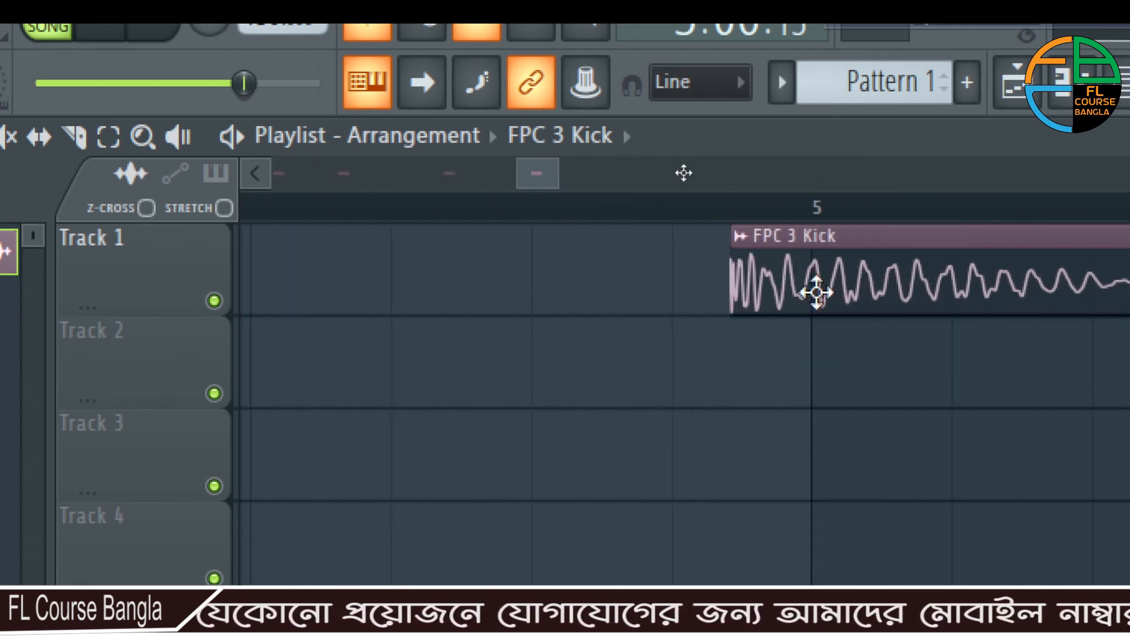
scroll(833, 361, down, 3)
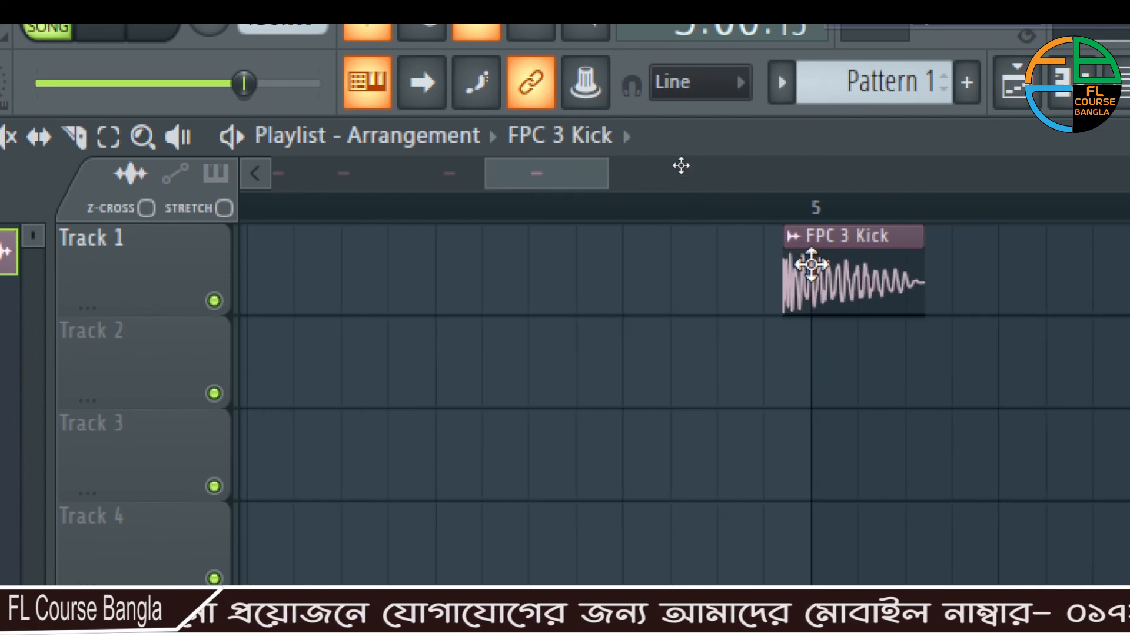
drag(819, 272, 850, 282)
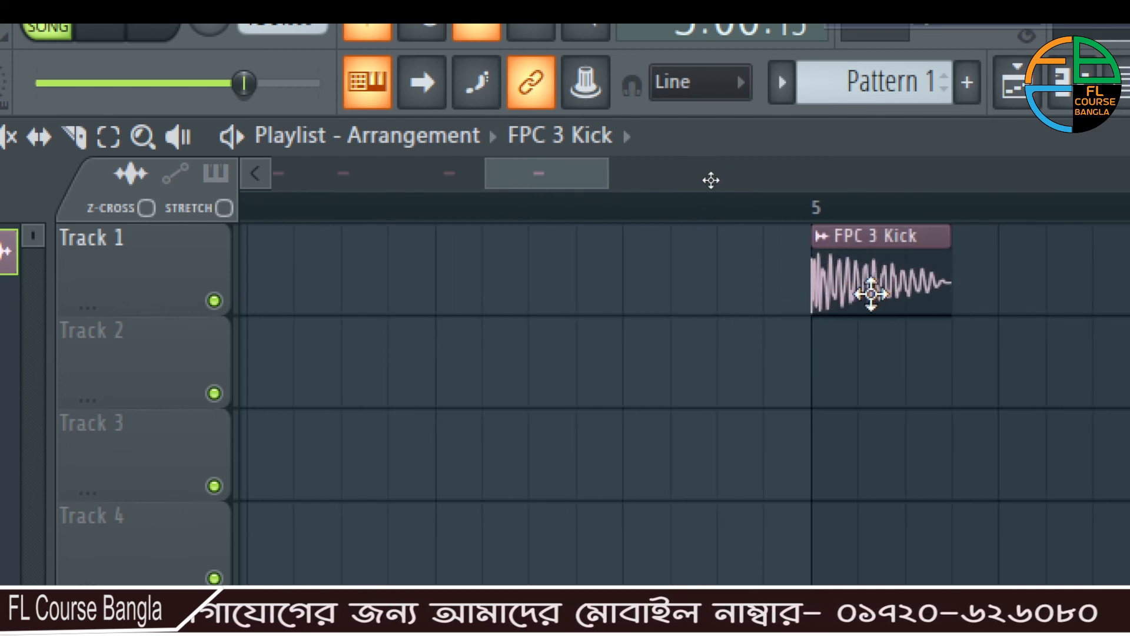
- With the snap on Line, move the bar 5 kick clip into the first half of bar 4 and back to the start of bar 5
scroll(844, 327, down, 2)
scroll(791, 323, up, 2)
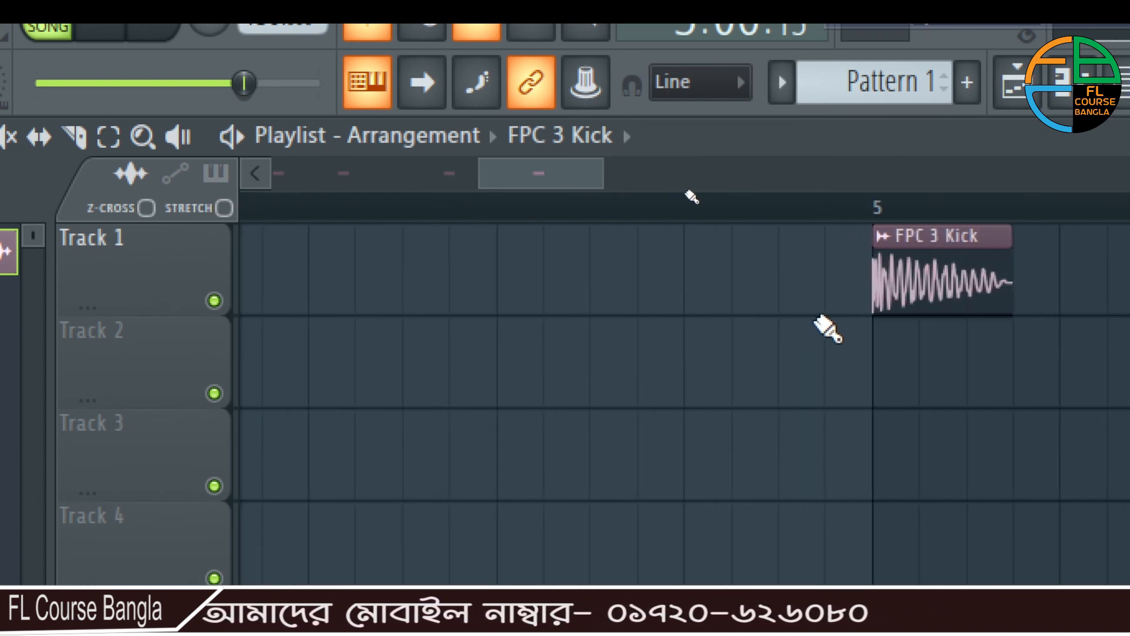
scroll(848, 409, up, 1)
scroll(685, 318, down, 2)
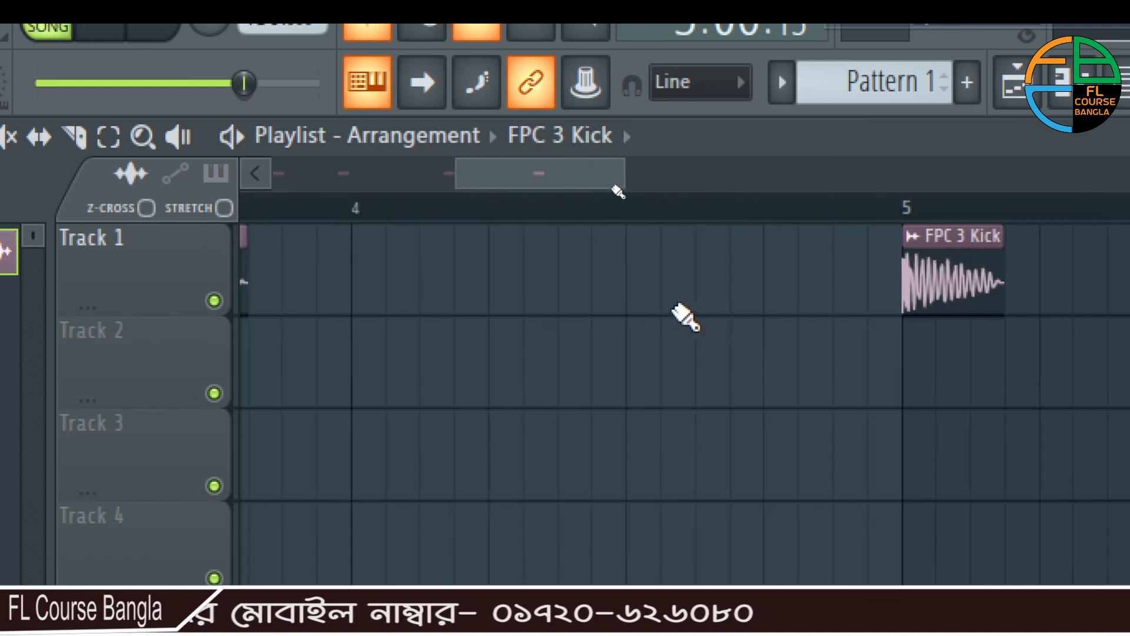
scroll(685, 318, down, 2)
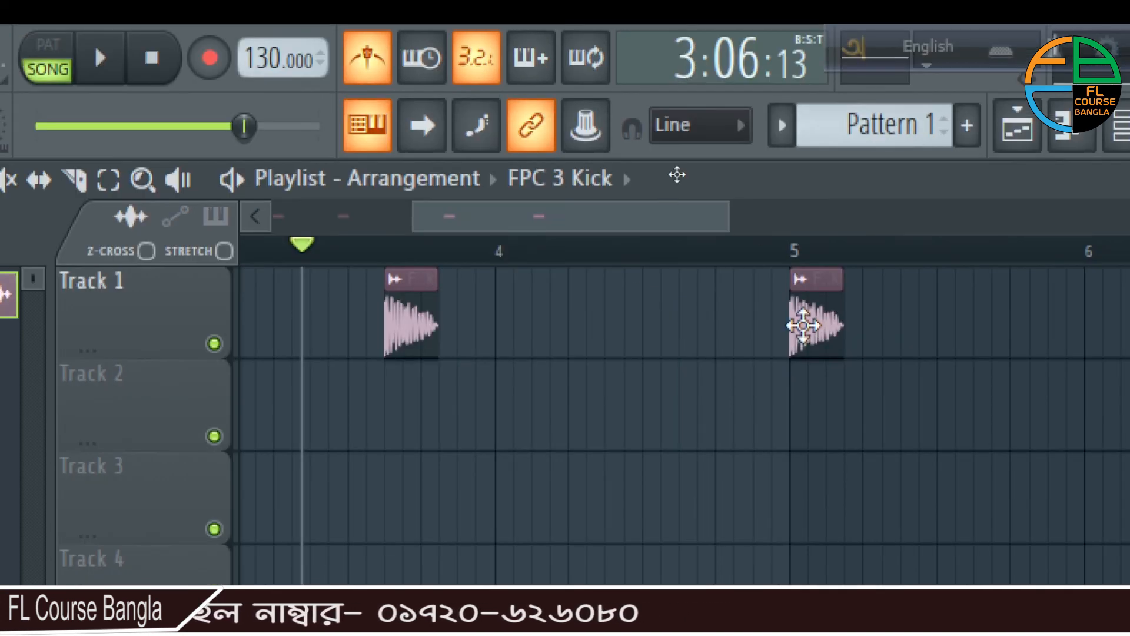
click(709, 132)
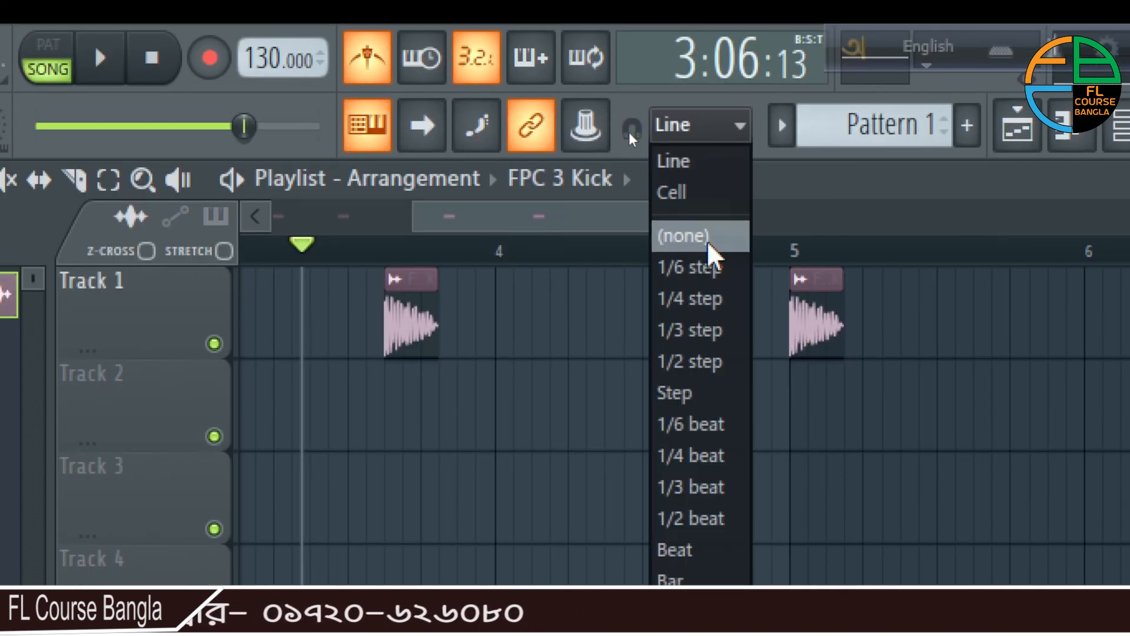
click(709, 130)
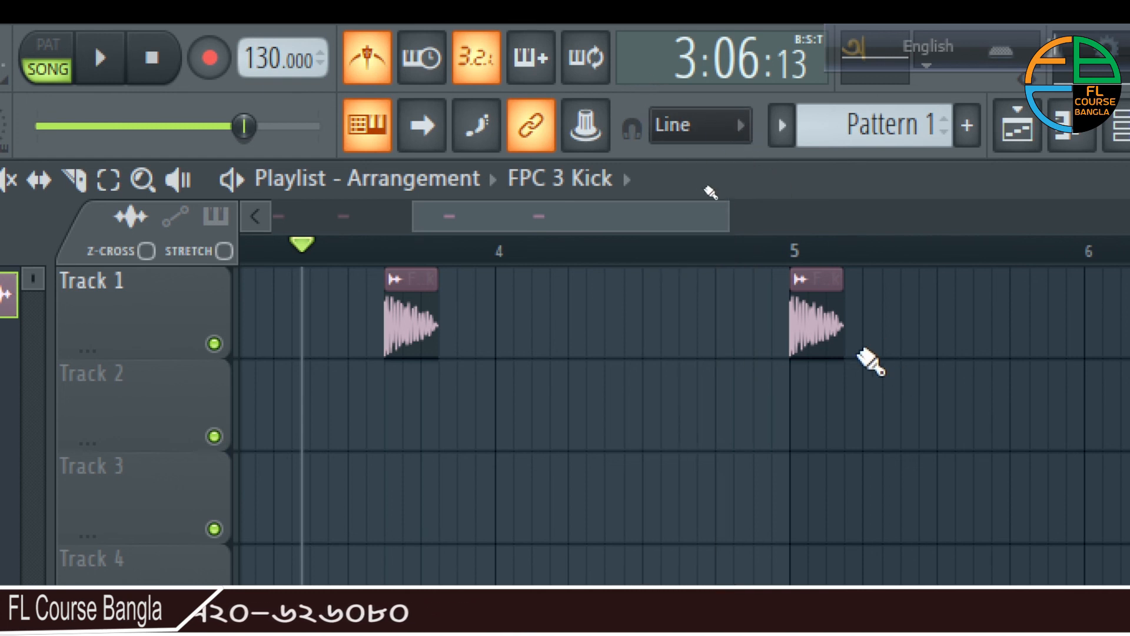
drag(807, 323, 633, 310)
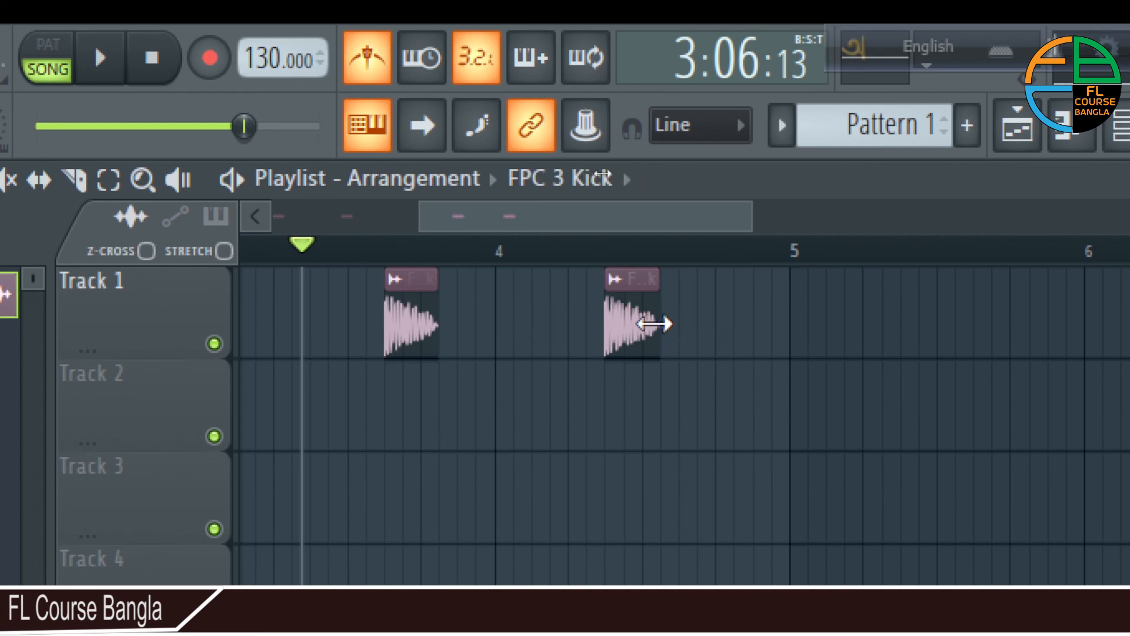
drag(636, 308, 818, 331)
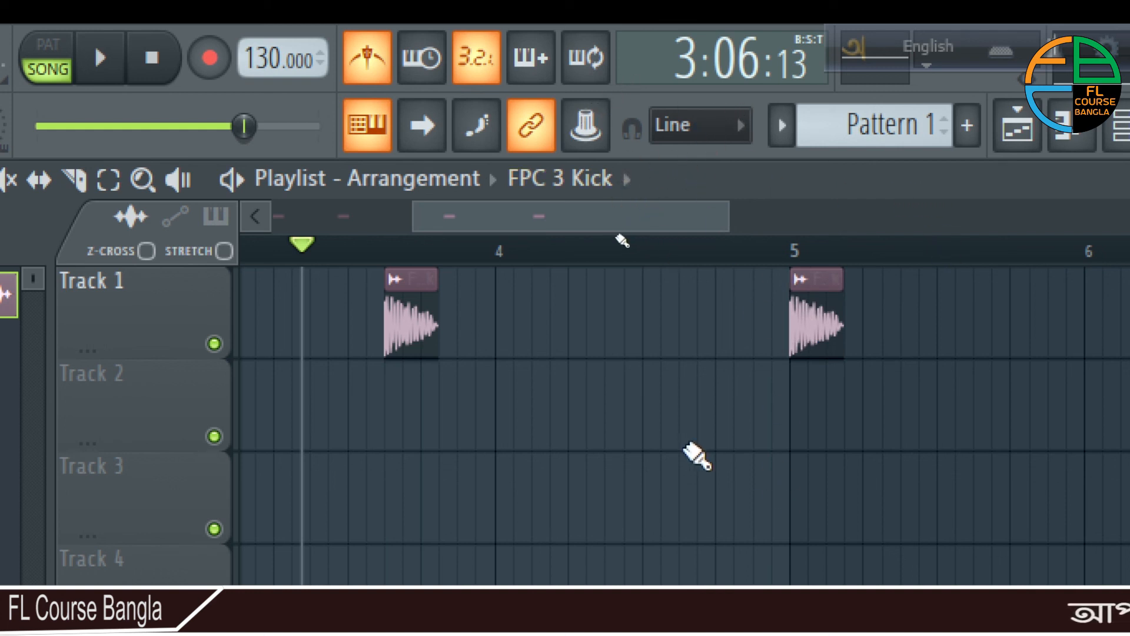
- Select a time range across the middle of bar 4 and set the global snap to 1/6 step
drag(570, 254, 677, 253)
click(706, 125)
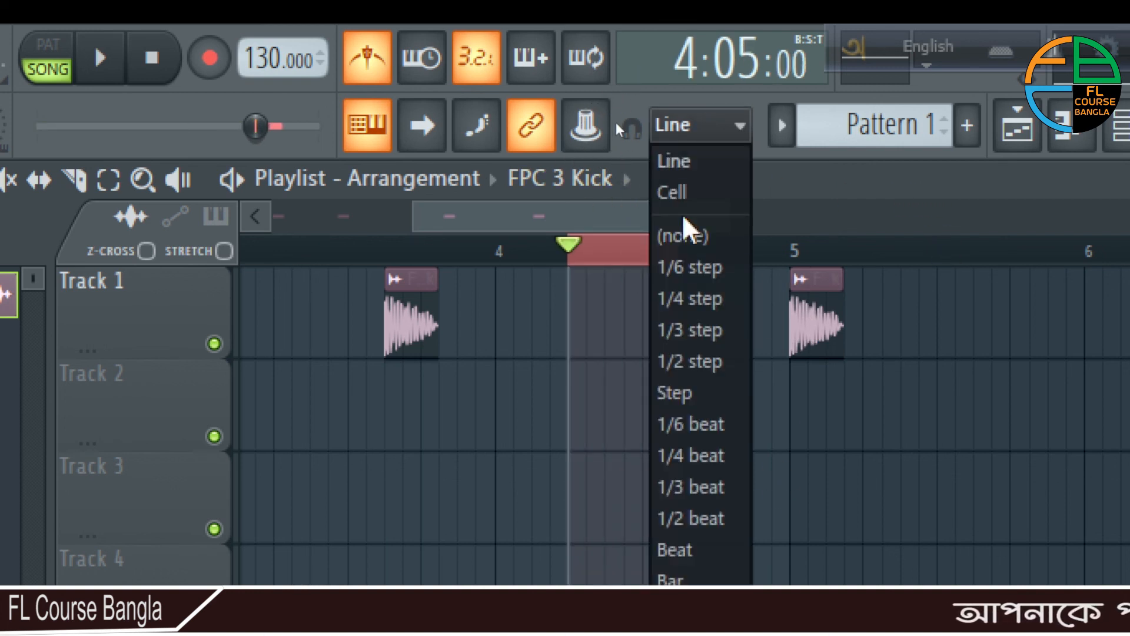
click(683, 266)
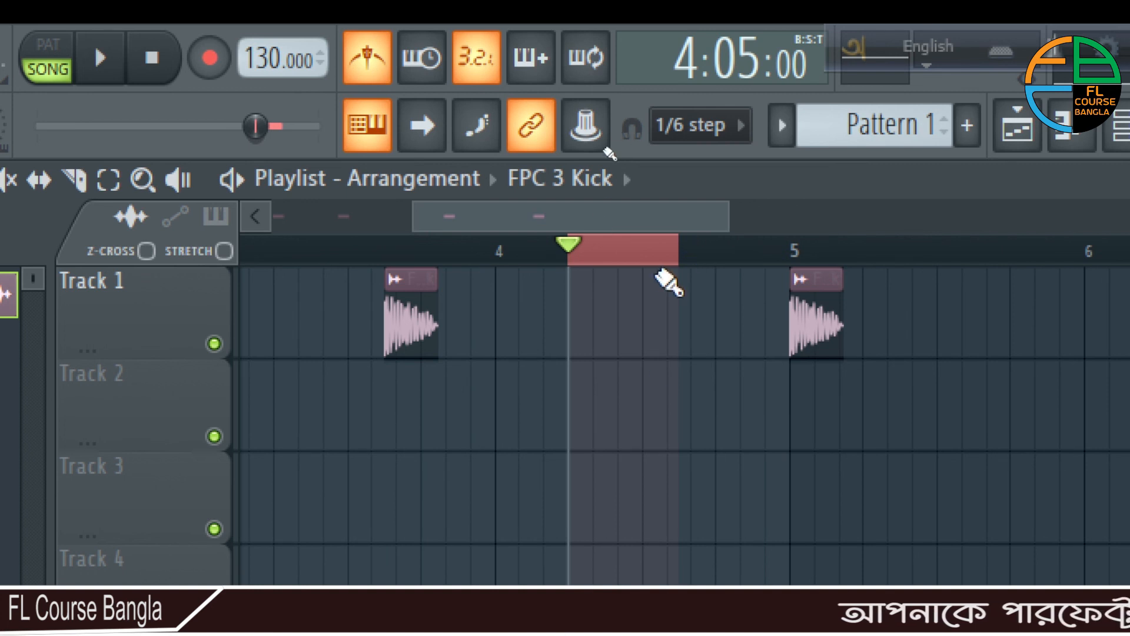
- Set the global snap back to Line and clear the time selection in bar 4
click(686, 124)
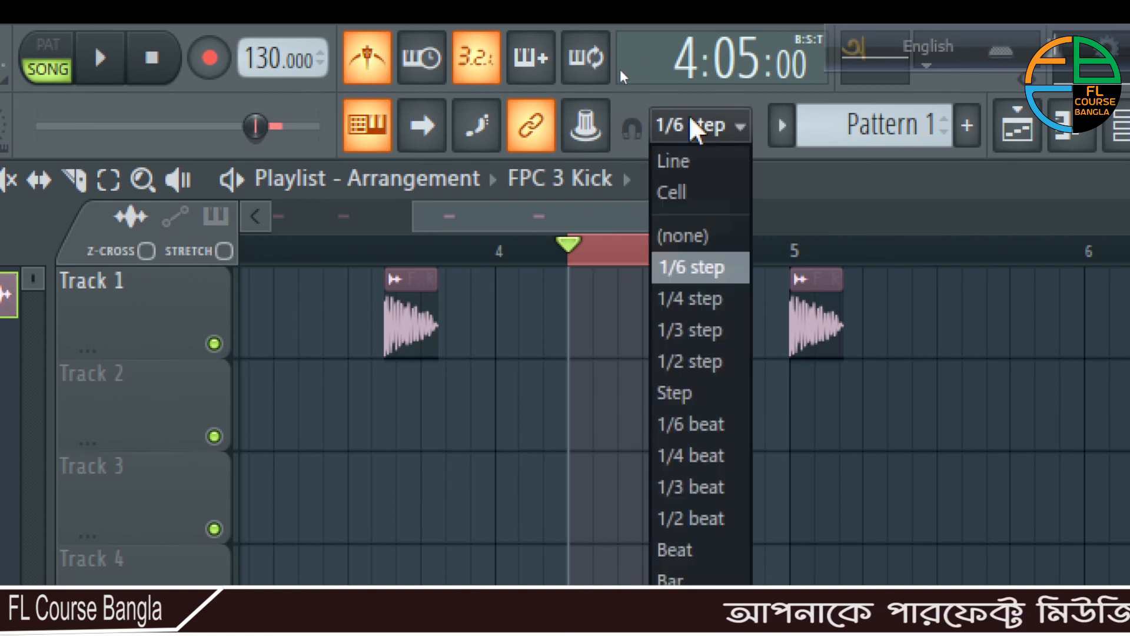
click(696, 160)
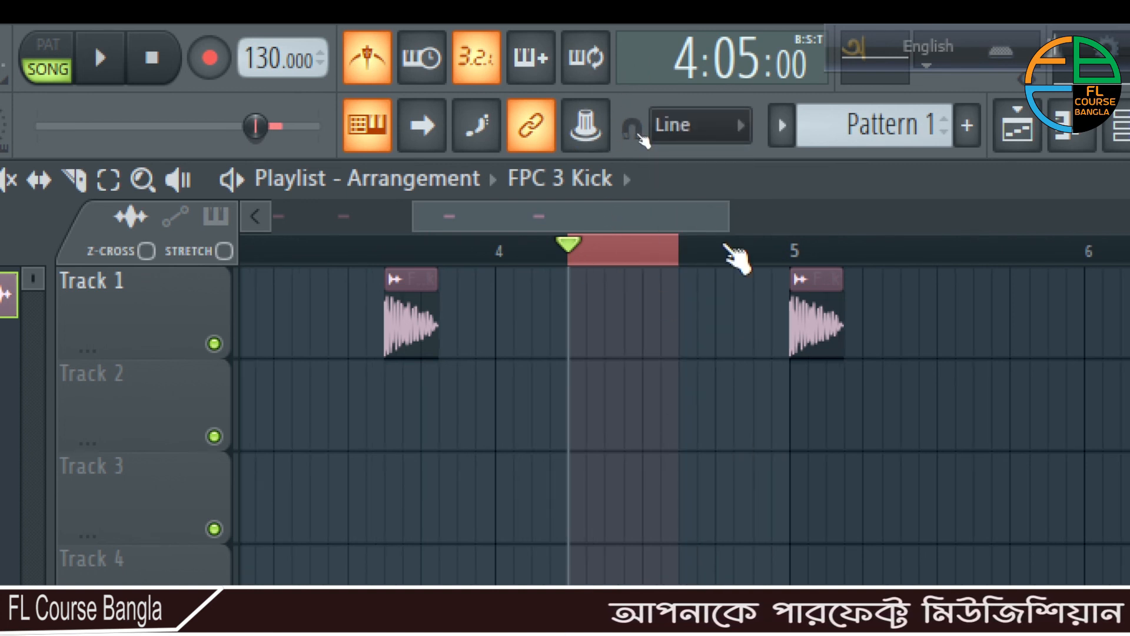
ctrl+click(723, 249)
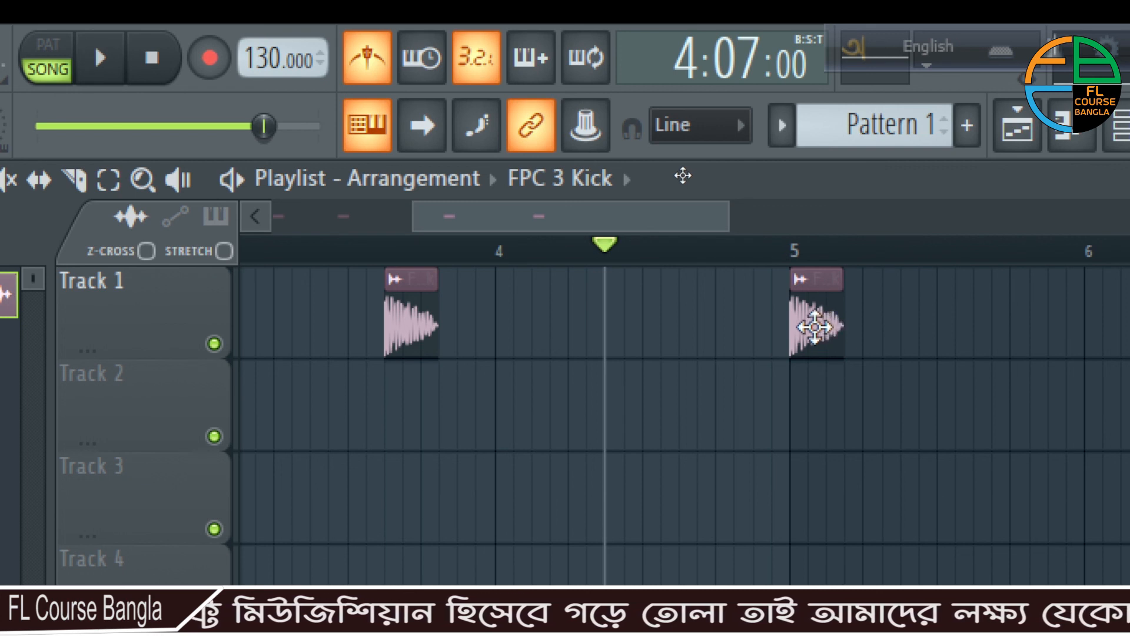
drag(807, 327, 811, 355)
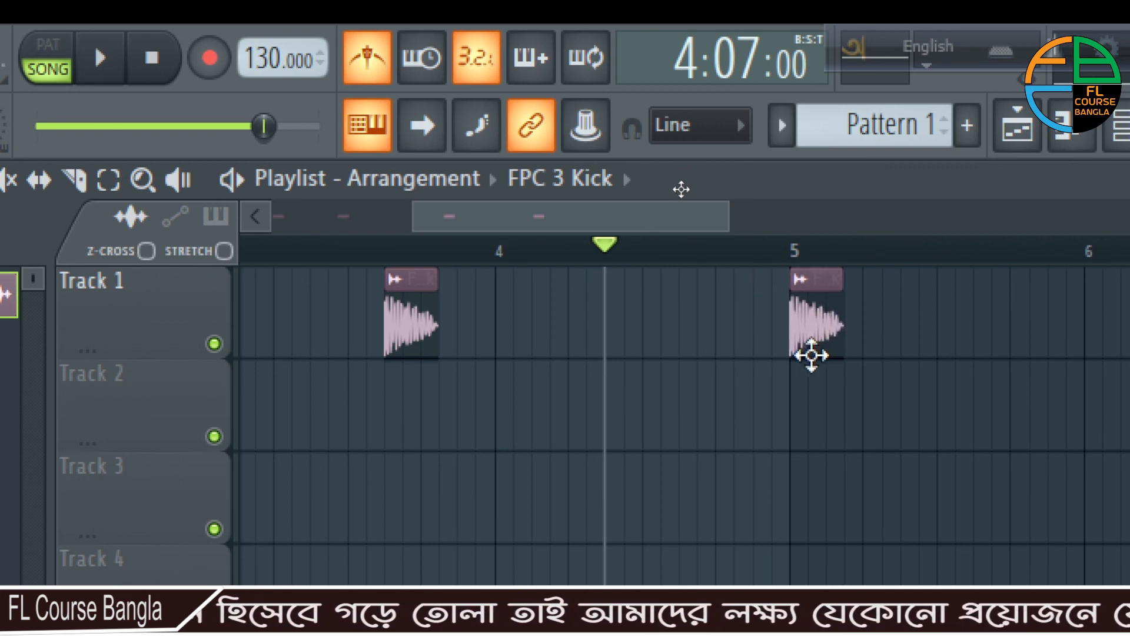